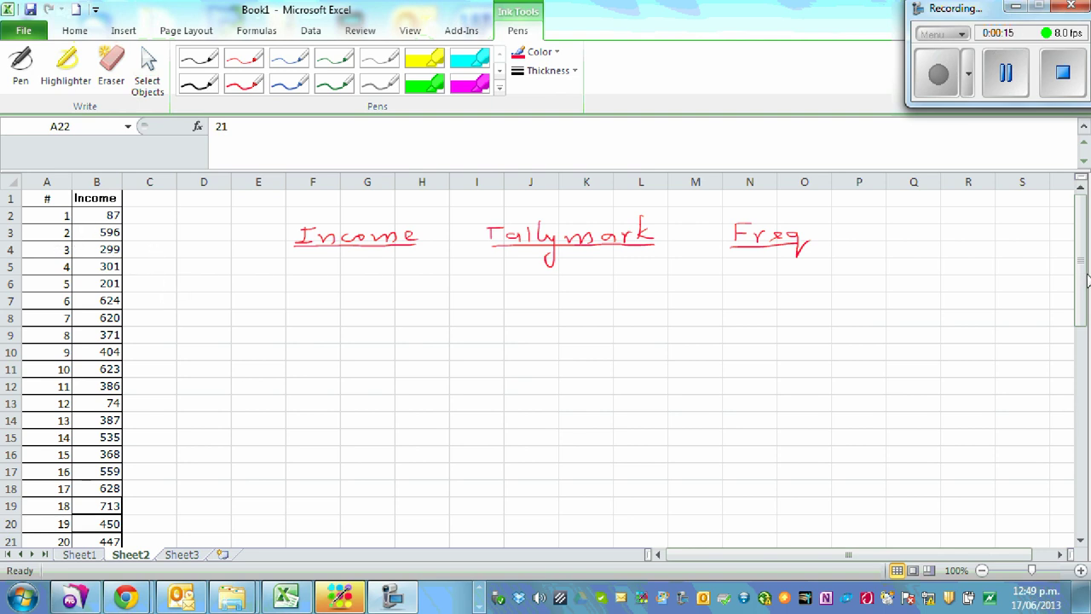
Step: Select the twenty Income values in B2:B21
{"action": "mouse_move", "coordinate": [1079, 302]}
{"action": "left_mouse_down"}
{"action": "mouse_move", "coordinate": [1065, 497]}
{"action": "mouse_move", "coordinate": [1084, 290]}
{"action": "left_mouse_up"}
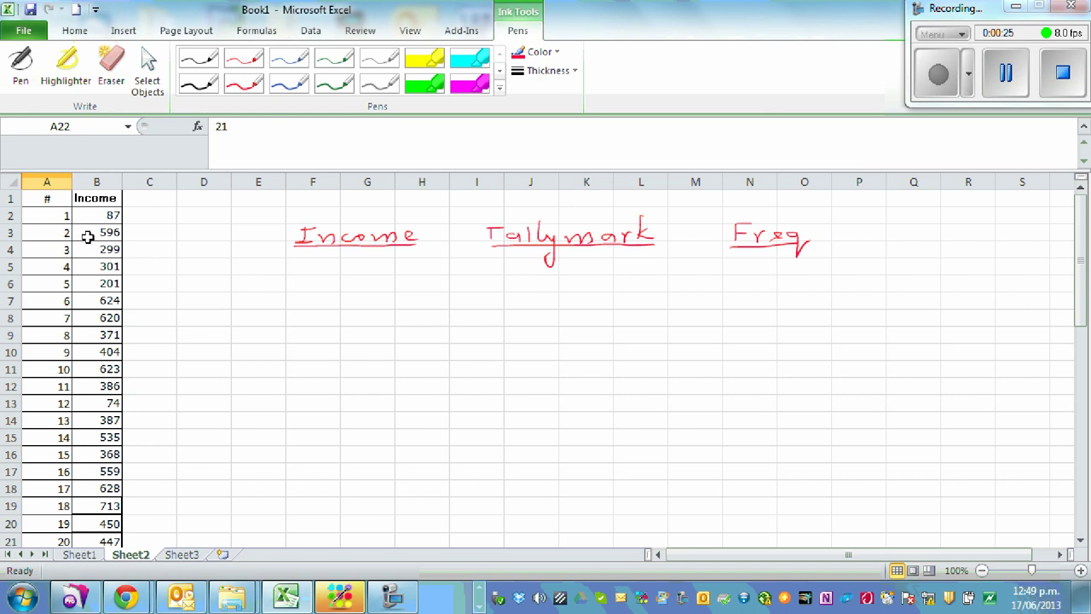
{"action": "left_click_drag", "start_coordinate": [110, 215], "coordinate": [110, 539]}
Step: Sort only the Income values smallest to largest, continuing with the current selection
{"action": "right_click", "coordinate": [98, 312]}
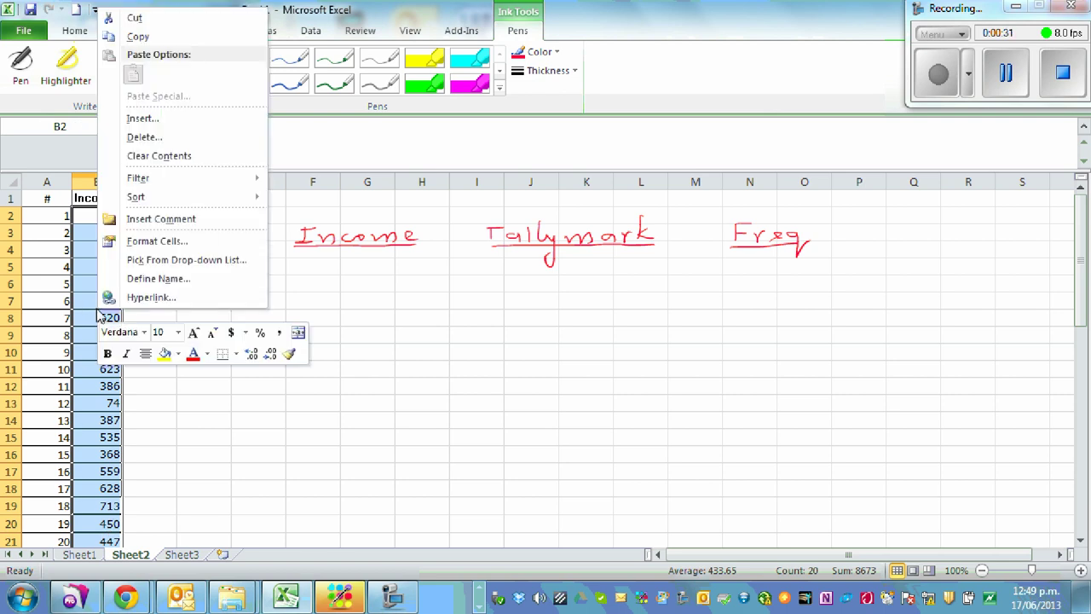
{"action": "mouse_move", "coordinate": [159, 196]}
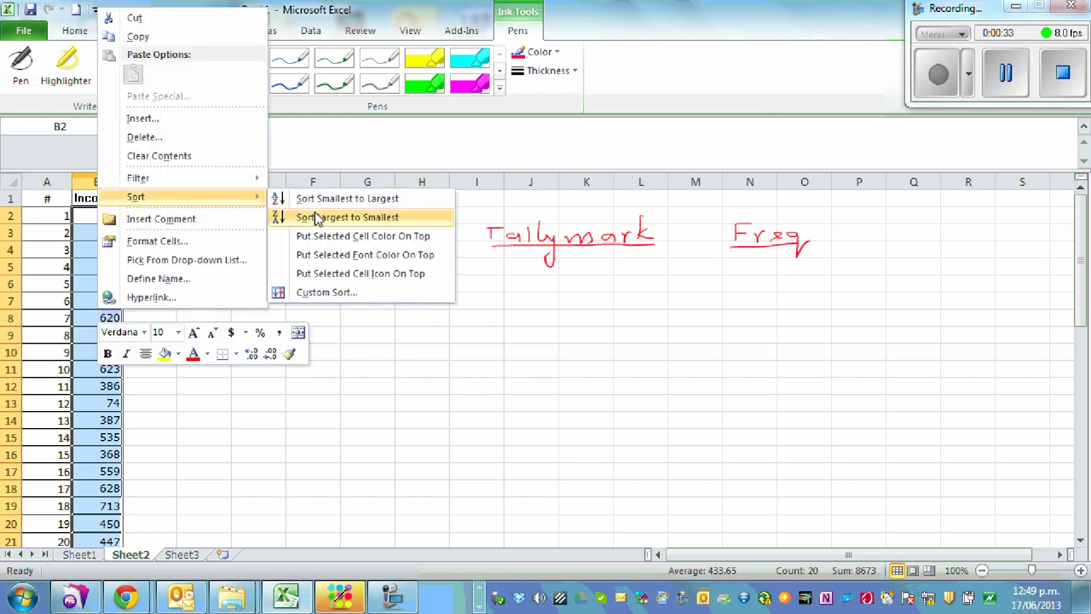
{"action": "left_click", "coordinate": [338, 203]}
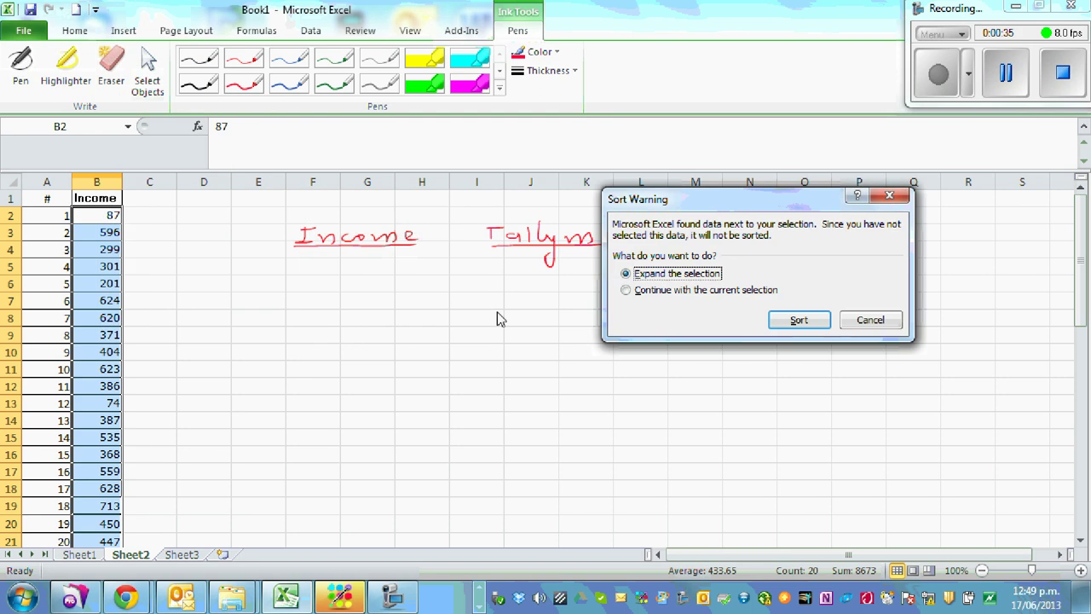
{"action": "left_click", "coordinate": [728, 291]}
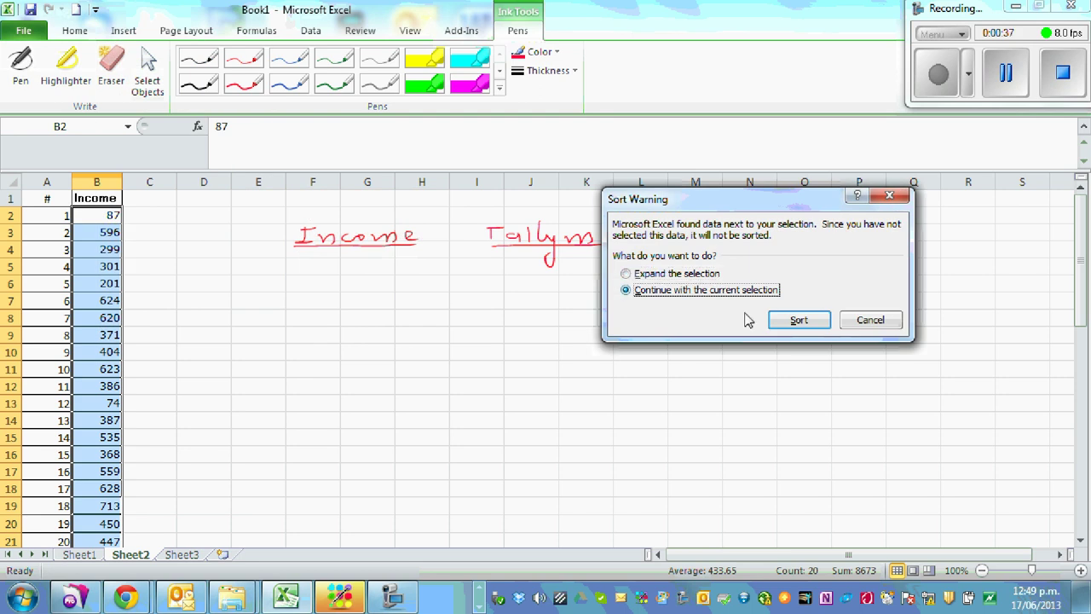
{"action": "left_click", "coordinate": [798, 319]}
{"action": "left_click", "coordinate": [469, 386]}
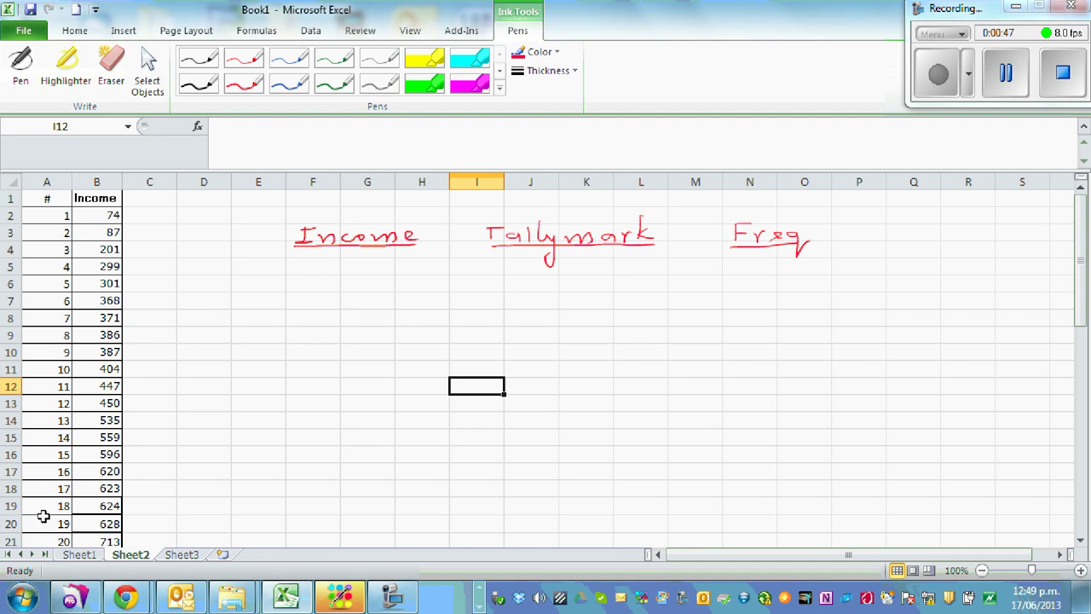
Step: Handwrite the ranges 0-100, 100-200, 200-300, 300-400 and 400-500 in blue ink under Income
{"action": "left_click", "coordinate": [291, 85]}
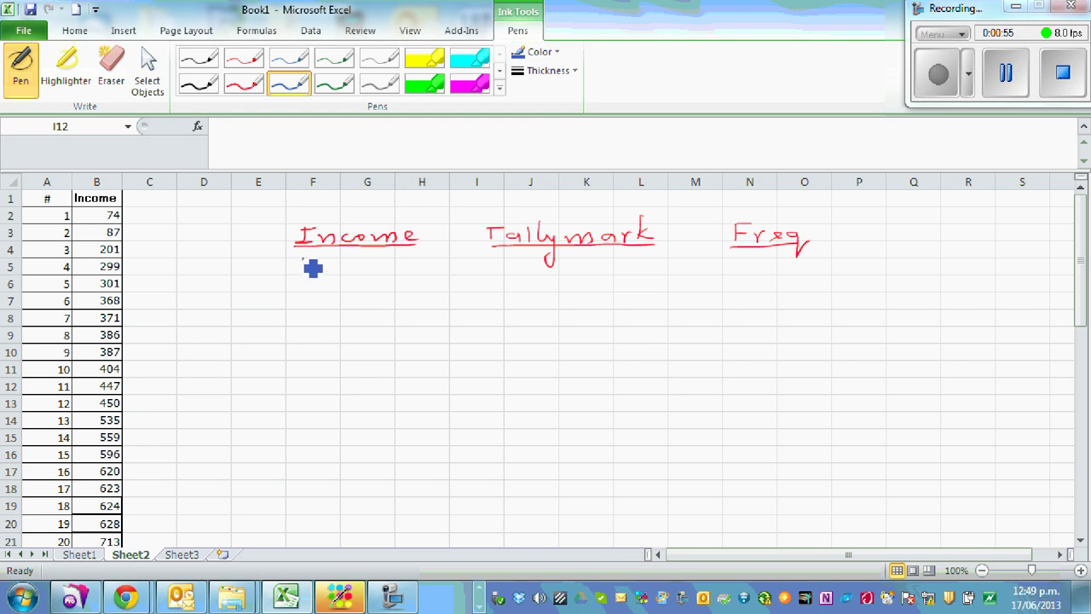
{"action": "mouse_move", "coordinate": [312, 269]}
{"action": "left_mouse_down"}
{"action": "mouse_move", "coordinate": [319, 281]}
{"action": "mouse_move", "coordinate": [318, 267]}
{"action": "mouse_move", "coordinate": [352, 276]}
{"action": "mouse_move", "coordinate": [367, 262]}
{"action": "mouse_move", "coordinate": [390, 278]}
{"action": "mouse_move", "coordinate": [392, 263]}
{"action": "left_mouse_up"}
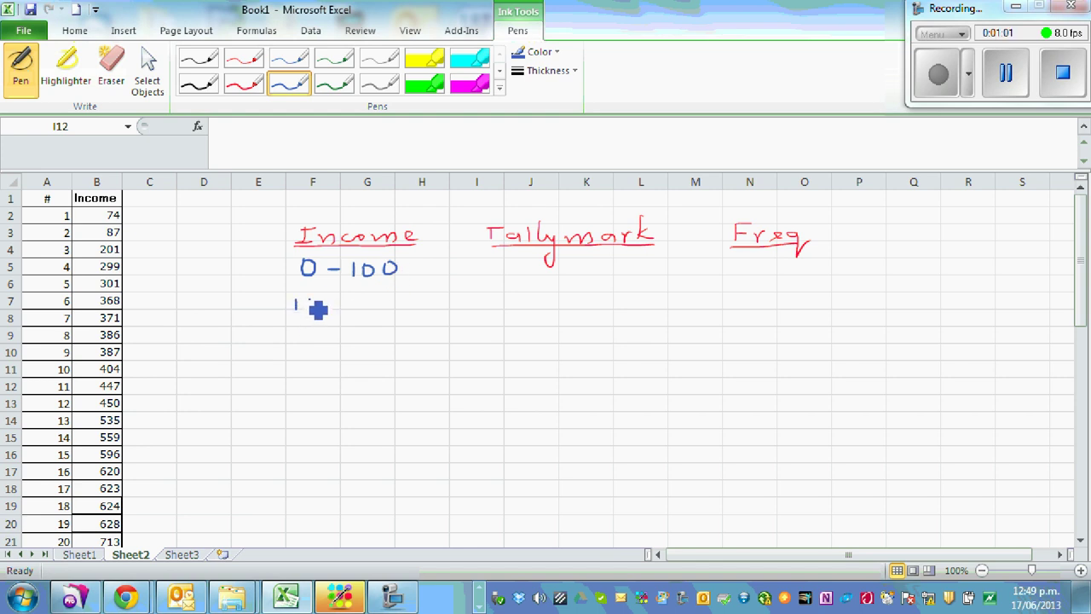
{"action": "mouse_move", "coordinate": [311, 300]}
{"action": "left_mouse_down"}
{"action": "mouse_move", "coordinate": [416, 312]}
{"action": "mouse_move", "coordinate": [411, 305]}
{"action": "left_mouse_up"}
{"action": "left_click_drag", "start_coordinate": [426, 304], "coordinate": [431, 305]}
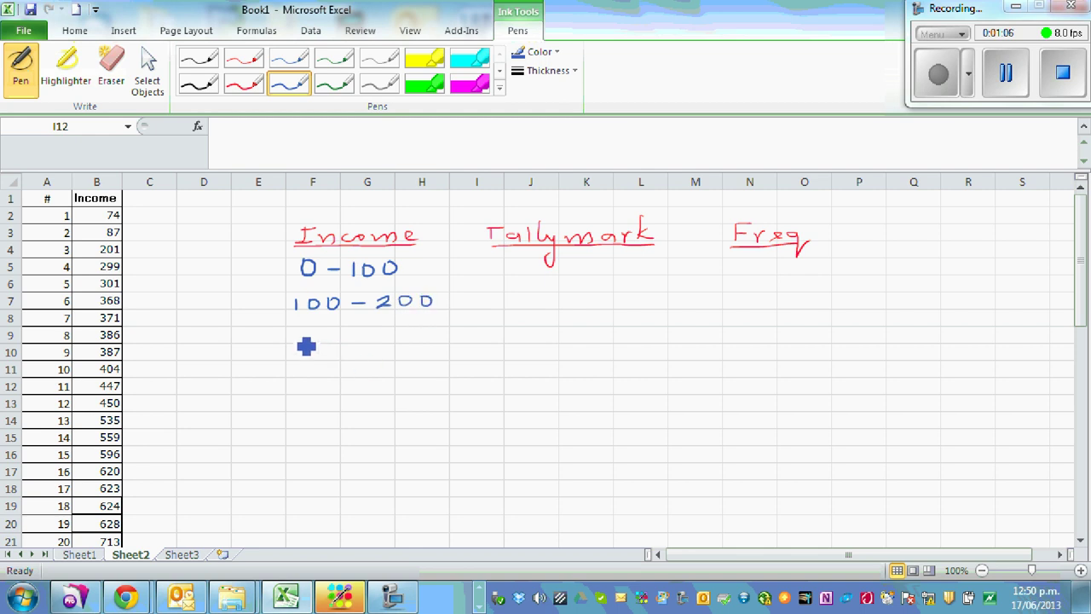
{"action": "left_click_drag", "start_coordinate": [294, 334], "coordinate": [445, 334]}
{"action": "mouse_move", "coordinate": [296, 362]}
{"action": "left_mouse_down"}
{"action": "mouse_move", "coordinate": [293, 376]}
{"action": "mouse_move", "coordinate": [420, 375]}
{"action": "mouse_move", "coordinate": [412, 381]}
{"action": "mouse_move", "coordinate": [447, 368]}
{"action": "left_mouse_up"}
{"action": "mouse_move", "coordinate": [293, 398]}
{"action": "left_mouse_down"}
{"action": "mouse_move", "coordinate": [290, 408]}
{"action": "mouse_move", "coordinate": [303, 409]}
{"action": "left_mouse_up"}
{"action": "mouse_move", "coordinate": [300, 399]}
{"action": "left_mouse_down"}
{"action": "mouse_move", "coordinate": [300, 412]}
{"action": "mouse_move", "coordinate": [316, 400]}
{"action": "mouse_move", "coordinate": [397, 414]}
{"action": "left_mouse_up"}
{"action": "mouse_move", "coordinate": [396, 399]}
{"action": "left_mouse_down"}
{"action": "mouse_move", "coordinate": [413, 399]}
{"action": "mouse_move", "coordinate": [428, 419]}
{"action": "mouse_move", "coordinate": [432, 400]}
{"action": "mouse_move", "coordinate": [449, 401]}
{"action": "left_mouse_up"}
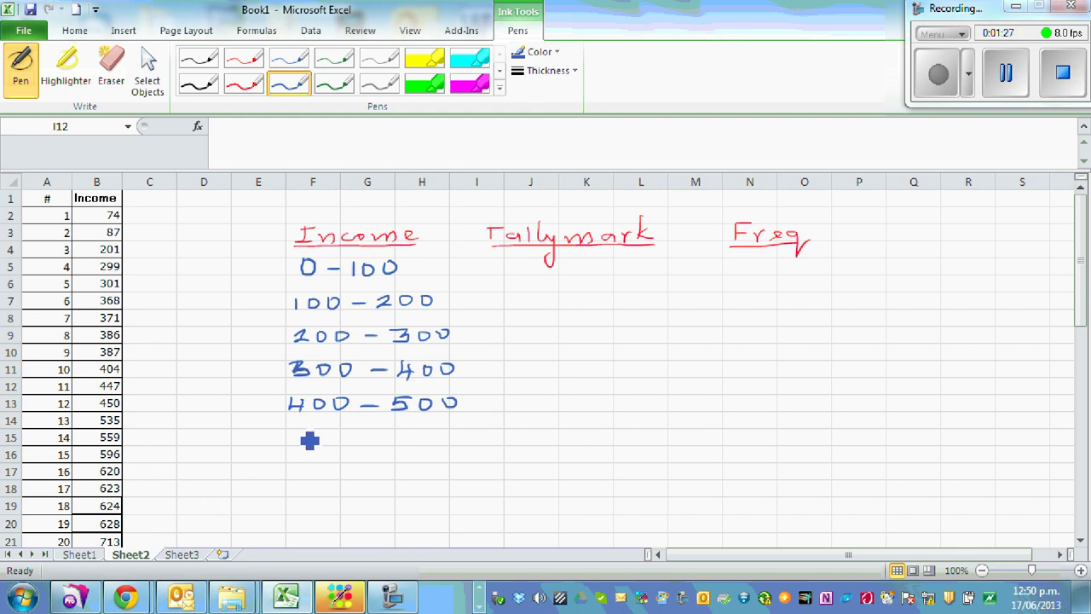
{"action": "mouse_move", "coordinate": [303, 432]}
{"action": "left_mouse_down"}
{"action": "mouse_move", "coordinate": [307, 447]}
{"action": "mouse_move", "coordinate": [324, 446]}
{"action": "mouse_move", "coordinate": [322, 435]}
{"action": "mouse_move", "coordinate": [371, 439]}
{"action": "left_mouse_up"}
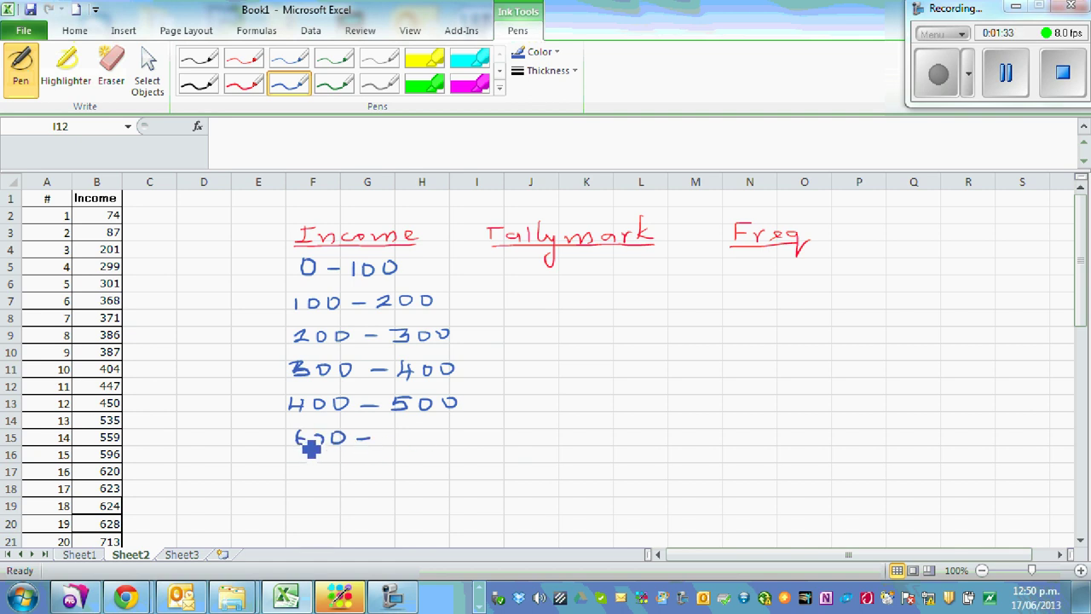
Step: Erase the mistaken 600, then handwrite 500-600, 600-700 and 700-800 in blue ink
{"action": "left_click", "coordinate": [111, 70]}
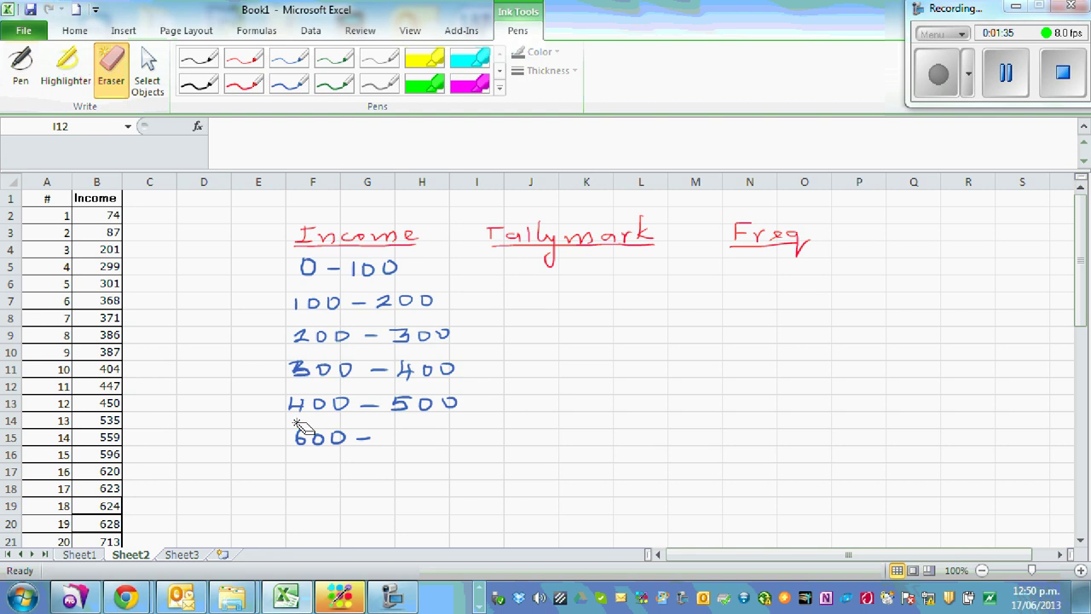
{"action": "left_click_drag", "start_coordinate": [304, 434], "coordinate": [341, 443]}
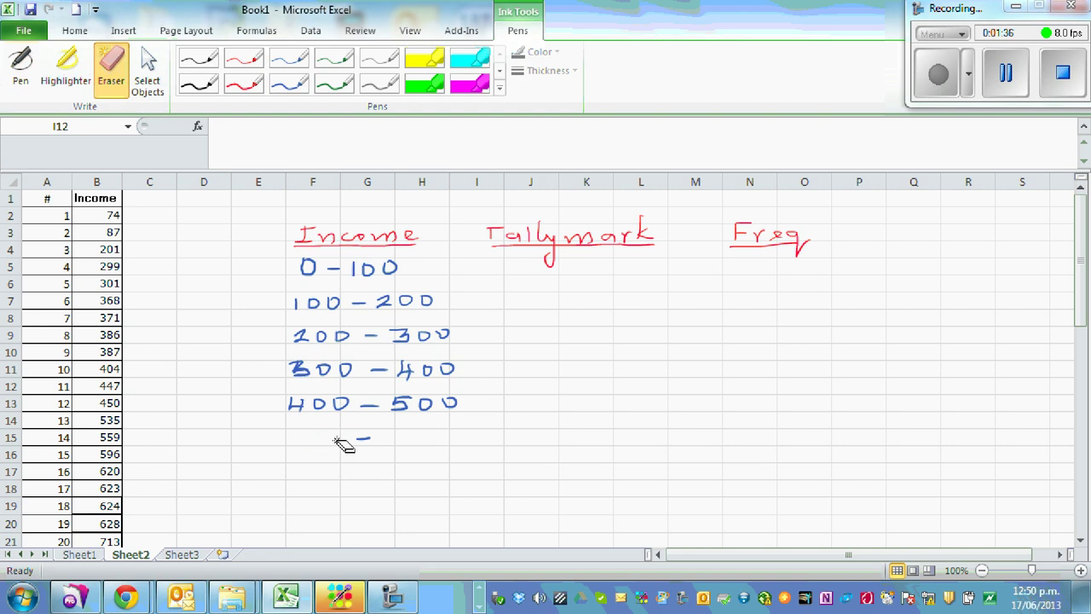
{"action": "left_click", "coordinate": [288, 83]}
{"action": "mouse_move", "coordinate": [296, 433]}
{"action": "left_mouse_down"}
{"action": "mouse_move", "coordinate": [414, 452]}
{"action": "mouse_move", "coordinate": [462, 439]}
{"action": "left_mouse_up"}
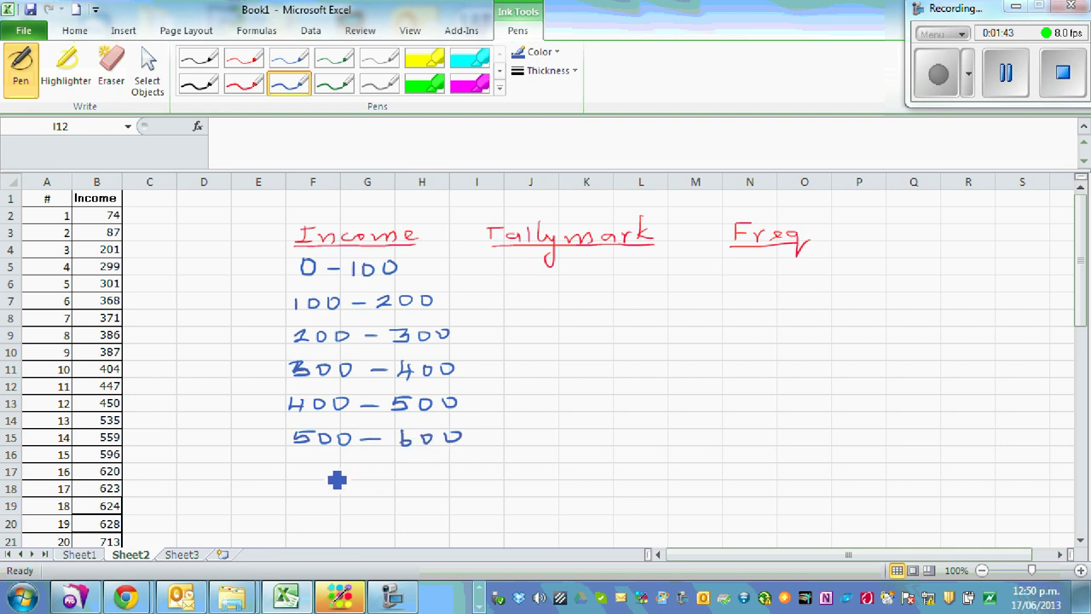
{"action": "mouse_move", "coordinate": [313, 474]}
{"action": "left_mouse_down"}
{"action": "mouse_move", "coordinate": [377, 488]}
{"action": "mouse_move", "coordinate": [405, 474]}
{"action": "mouse_move", "coordinate": [426, 487]}
{"action": "mouse_move", "coordinate": [431, 473]}
{"action": "mouse_move", "coordinate": [483, 471]}
{"action": "left_mouse_up"}
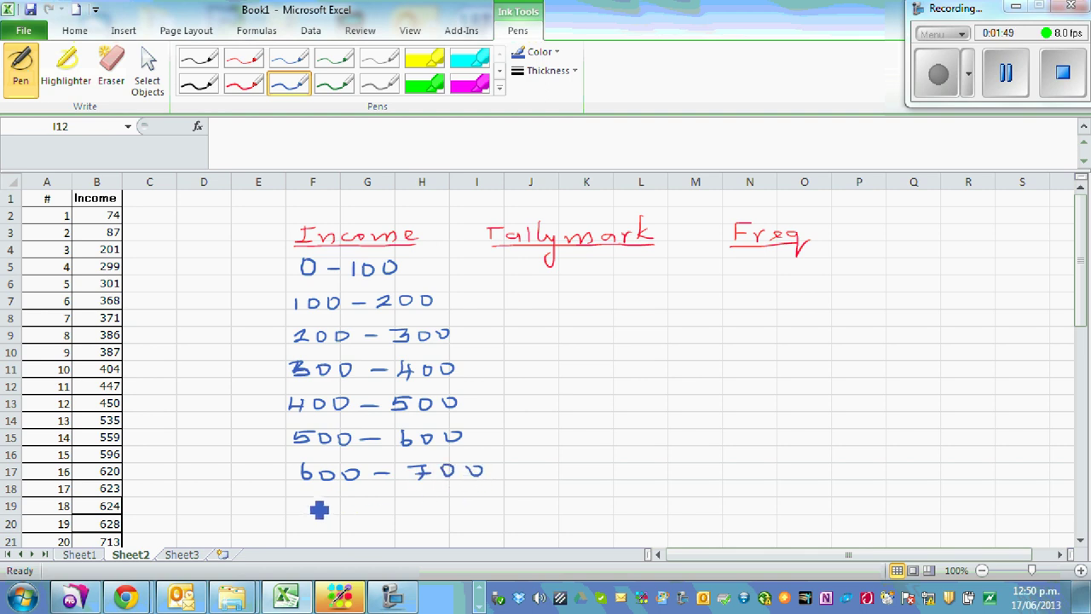
{"action": "mouse_move", "coordinate": [309, 502]}
{"action": "left_mouse_down"}
{"action": "mouse_move", "coordinate": [324, 518]}
{"action": "mouse_move", "coordinate": [358, 521]}
{"action": "mouse_move", "coordinate": [438, 509]}
{"action": "mouse_move", "coordinate": [477, 516]}
{"action": "mouse_move", "coordinate": [473, 508]}
{"action": "left_mouse_up"}
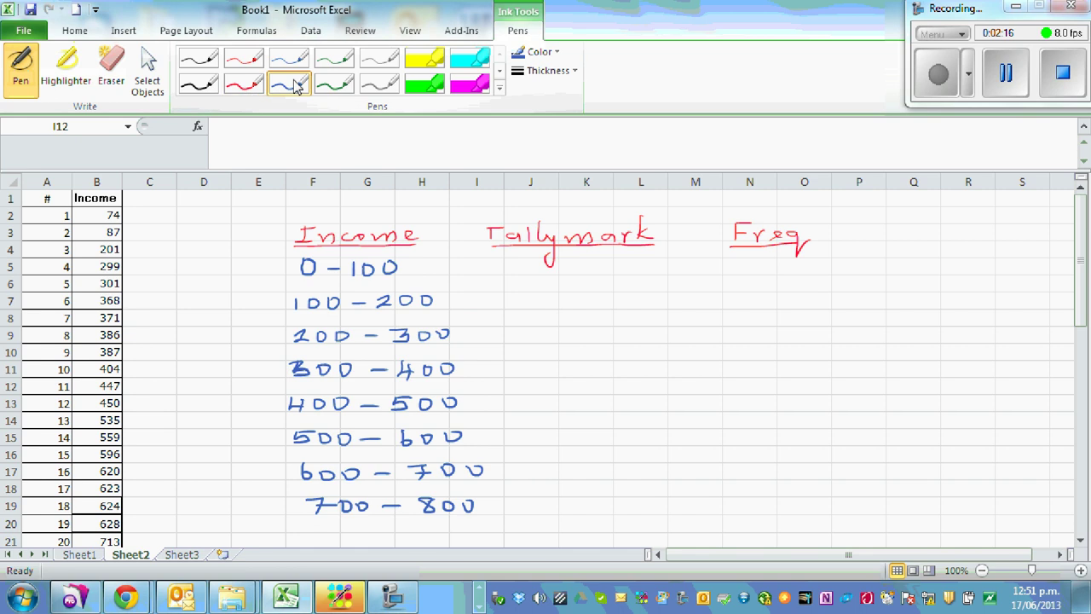
Step: In green ink, strike off 74 and 87 and record frequency 2 for 0-100 and 0 for 100-200
{"action": "left_click", "coordinate": [325, 90]}
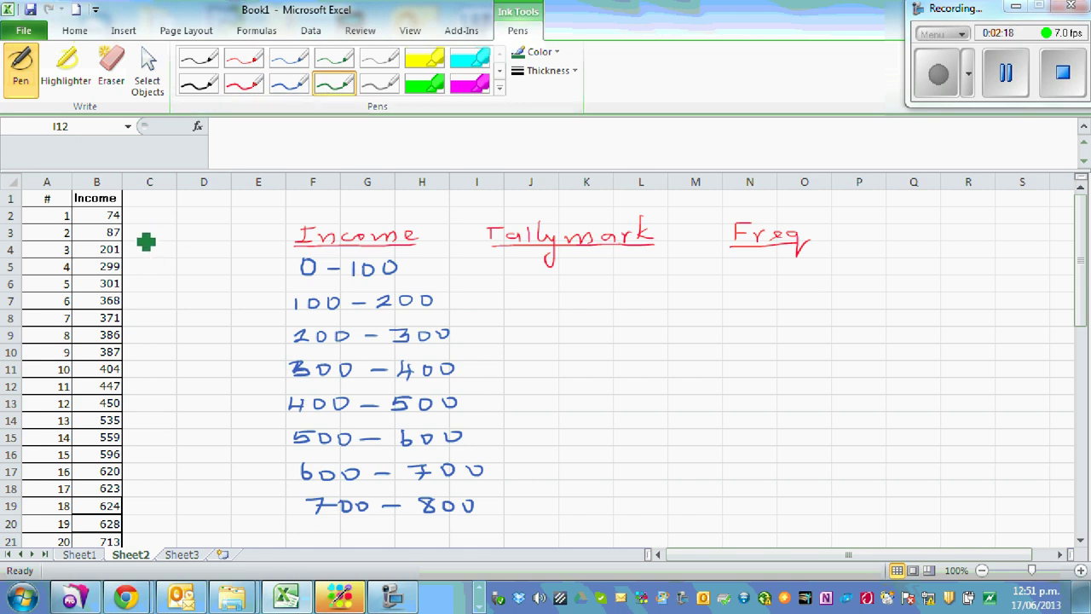
{"action": "mouse_move", "coordinate": [104, 222]}
{"action": "left_mouse_down"}
{"action": "mouse_move", "coordinate": [128, 215]}
{"action": "mouse_move", "coordinate": [127, 227]}
{"action": "left_mouse_up"}
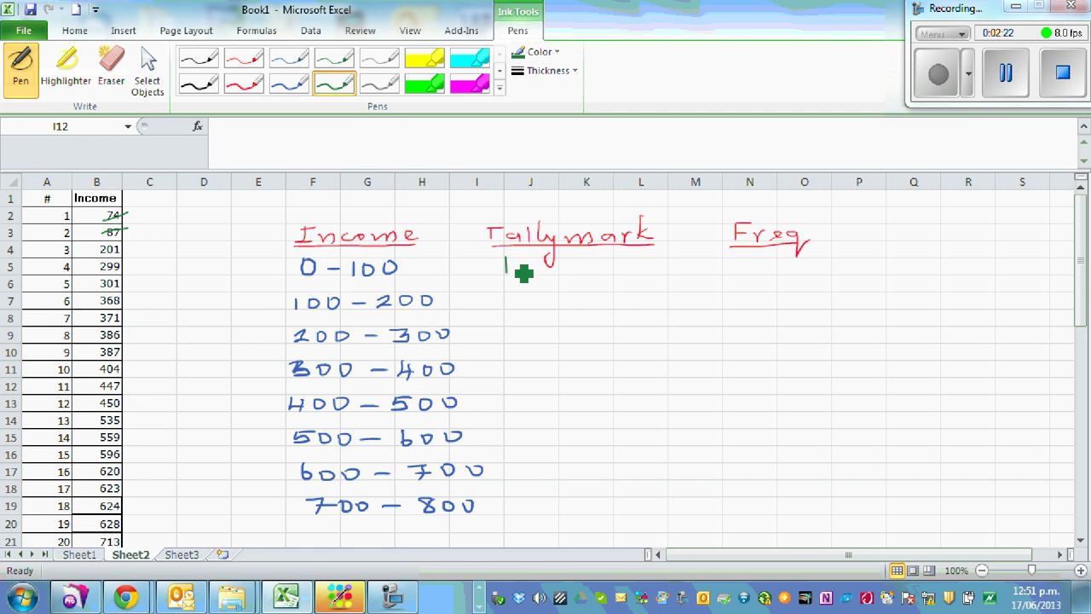
{"action": "left_click_drag", "start_coordinate": [525, 266], "coordinate": [526, 281]}
{"action": "left_click_drag", "start_coordinate": [772, 273], "coordinate": [777, 274]}
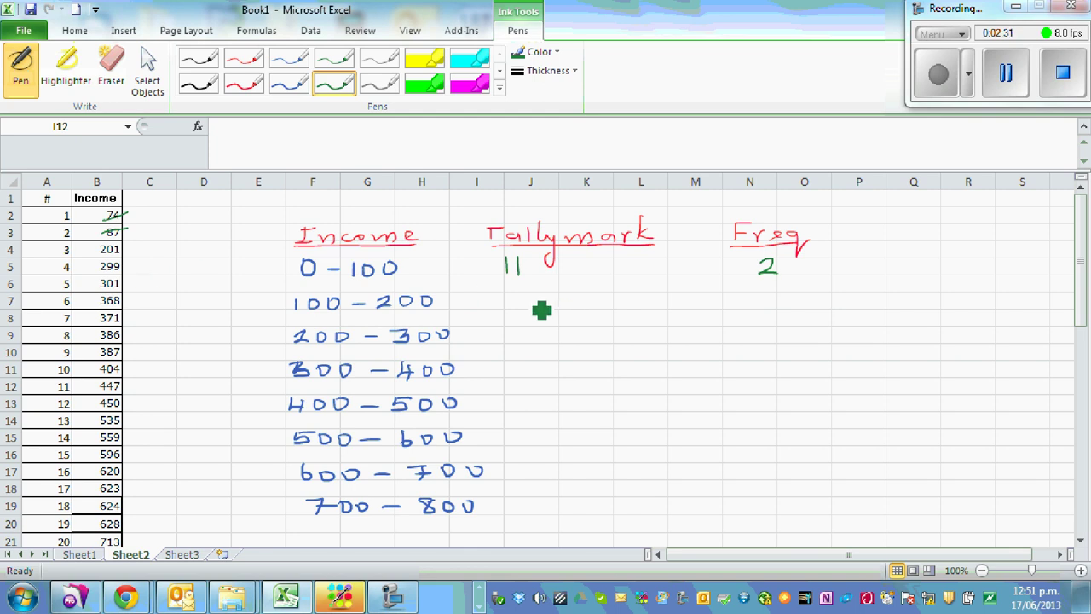
{"action": "left_click_drag", "start_coordinate": [530, 299], "coordinate": [559, 298]}
{"action": "mouse_move", "coordinate": [779, 294]}
{"action": "left_mouse_down"}
{"action": "mouse_move", "coordinate": [774, 308]}
{"action": "mouse_move", "coordinate": [778, 294]}
{"action": "left_mouse_up"}
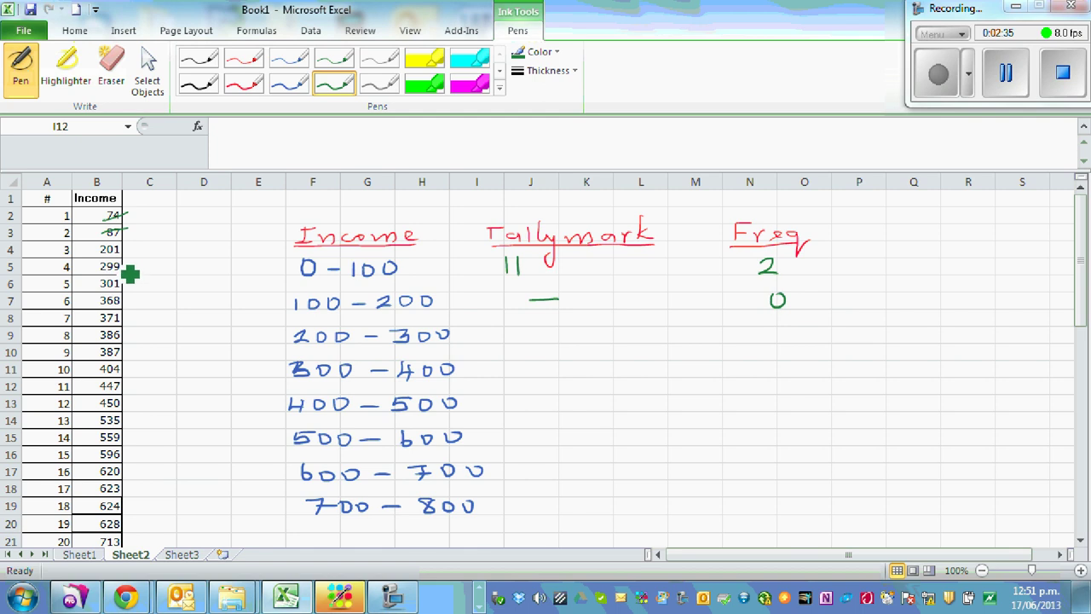
Step: Tally 200-300 with frequency 2 and 300-400 with frequency 5, striking off the counted incomes
{"action": "left_click_drag", "start_coordinate": [99, 253], "coordinate": [143, 255]}
{"action": "left_click", "coordinate": [523, 315]}
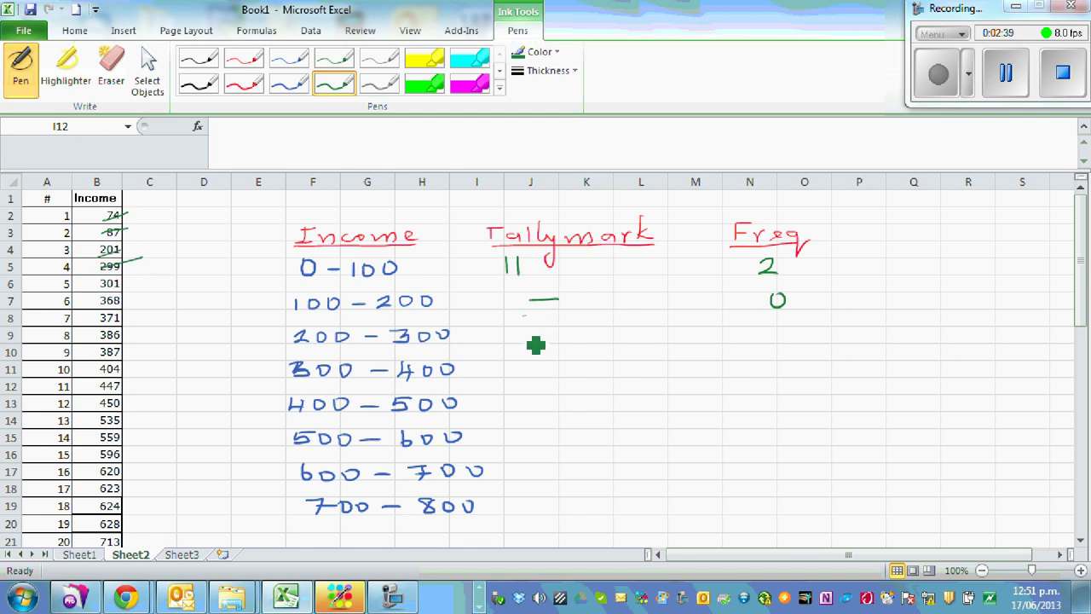
{"action": "mouse_move", "coordinate": [527, 333]}
{"action": "left_mouse_down"}
{"action": "mouse_move", "coordinate": [527, 345]}
{"action": "mouse_move", "coordinate": [538, 343]}
{"action": "left_mouse_up"}
{"action": "left_click_drag", "start_coordinate": [775, 333], "coordinate": [796, 344]}
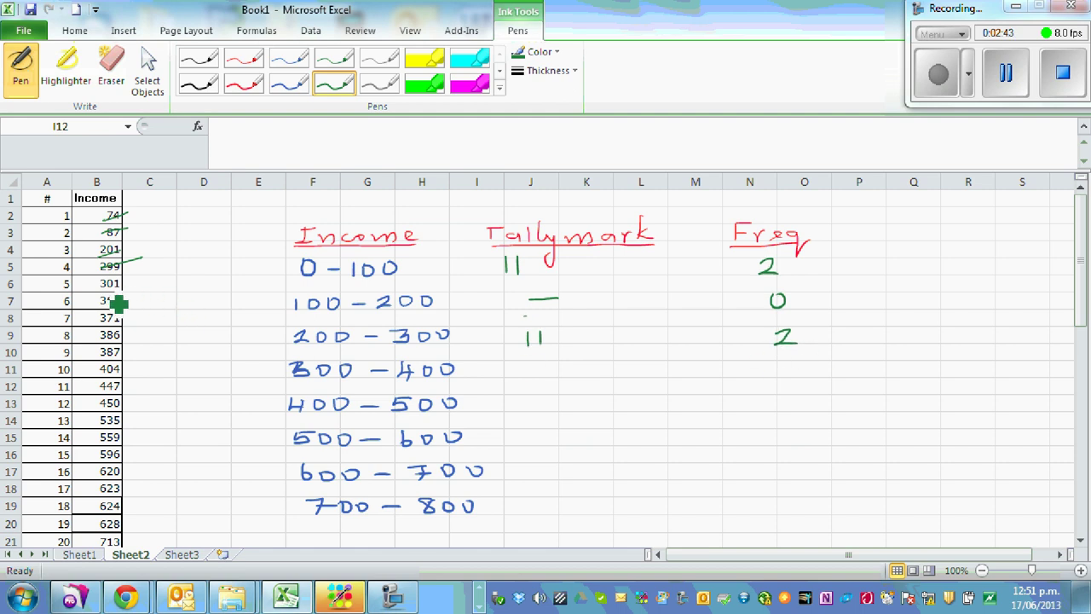
{"action": "mouse_move", "coordinate": [99, 287]}
{"action": "left_mouse_down"}
{"action": "mouse_move", "coordinate": [122, 283]}
{"action": "mouse_move", "coordinate": [128, 346]}
{"action": "left_mouse_up"}
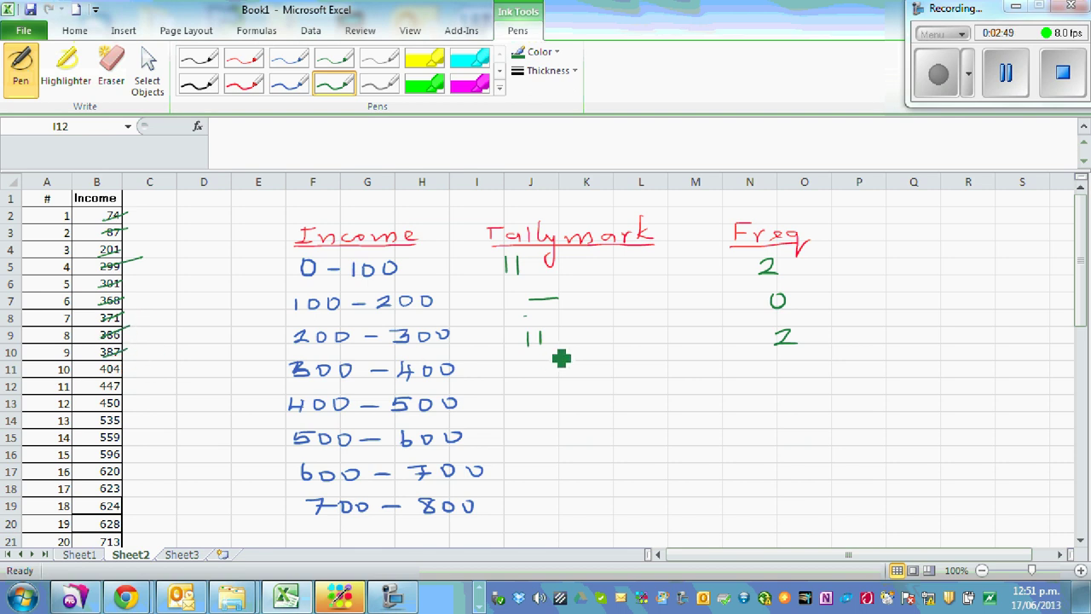
{"action": "mouse_move", "coordinate": [520, 364]}
{"action": "left_mouse_down"}
{"action": "mouse_move", "coordinate": [521, 377]}
{"action": "mouse_move", "coordinate": [560, 377]}
{"action": "mouse_move", "coordinate": [565, 362]}
{"action": "left_mouse_up"}
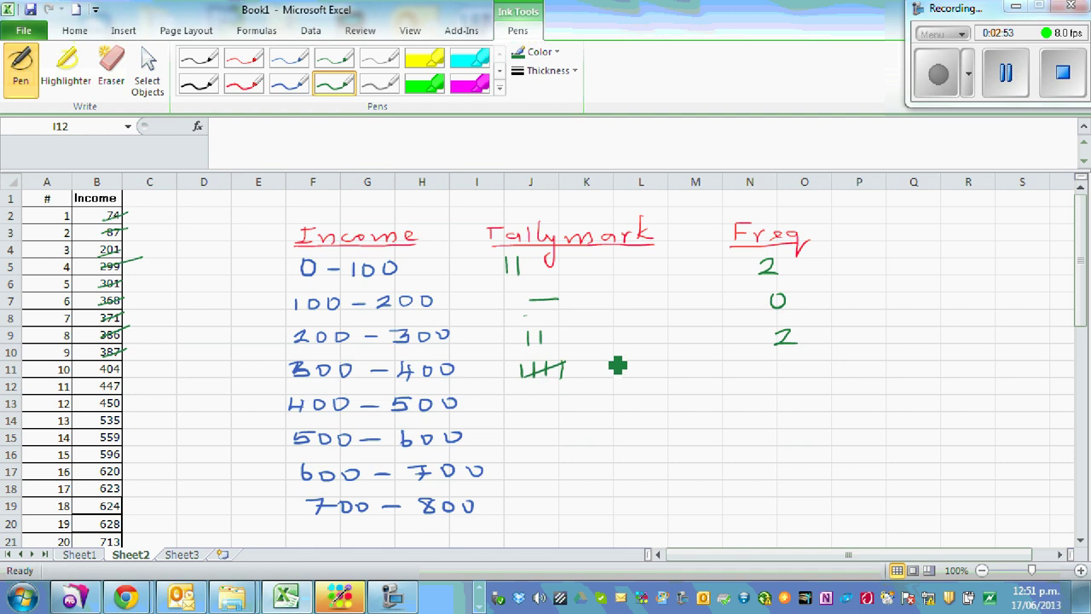
{"action": "left_click_drag", "start_coordinate": [791, 363], "coordinate": [791, 378]}
{"action": "left_click_drag", "start_coordinate": [788, 363], "coordinate": [810, 362]}
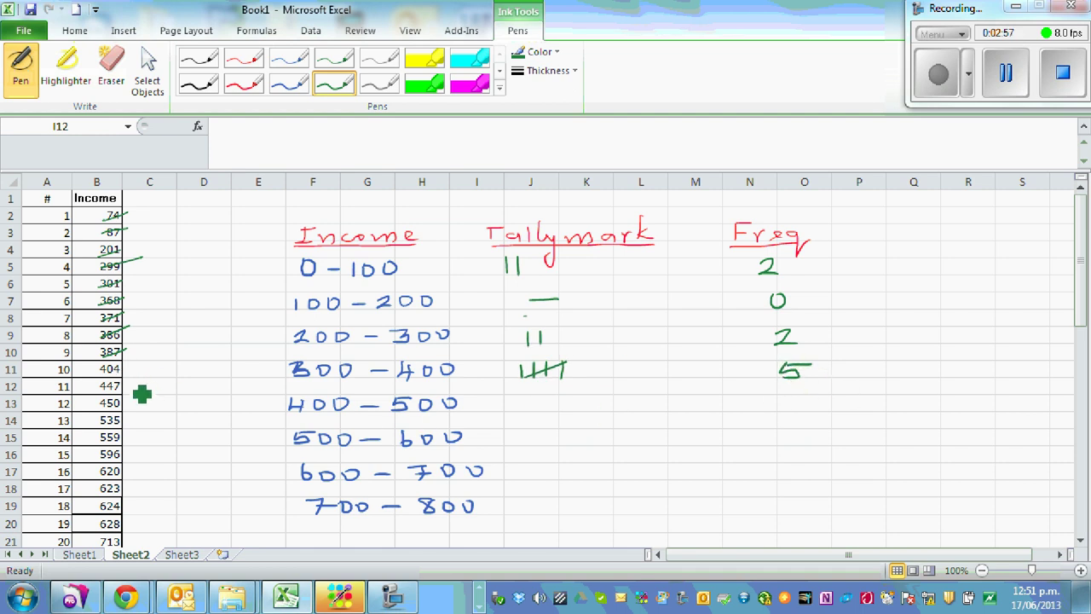
{"action": "mouse_move", "coordinate": [101, 375]}
{"action": "left_mouse_down"}
{"action": "mouse_move", "coordinate": [126, 365]}
{"action": "mouse_move", "coordinate": [127, 398]}
{"action": "left_mouse_up"}
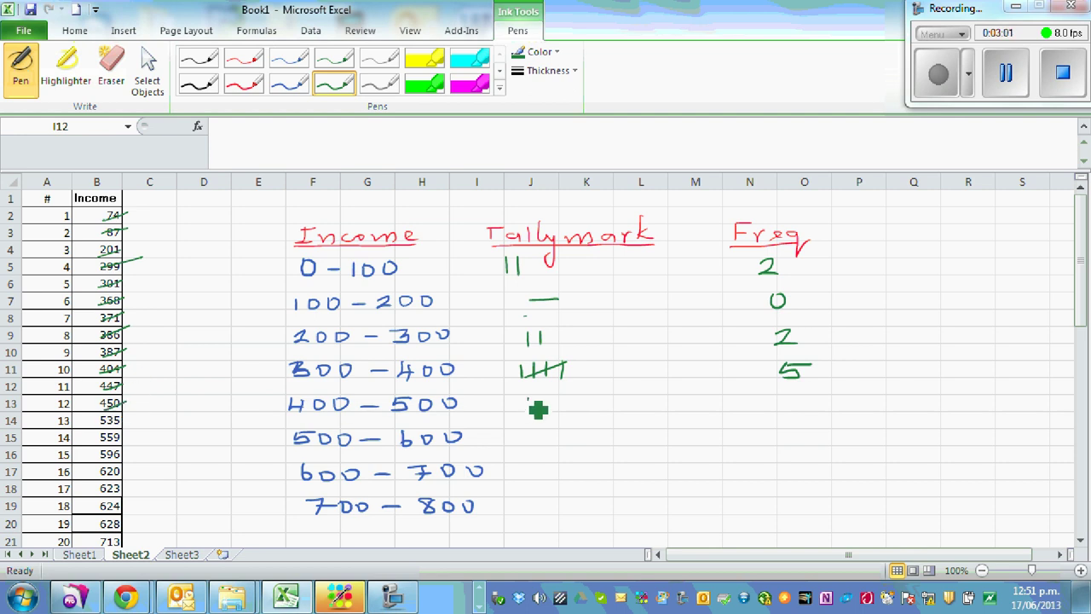
Step: Tally frequency 3 for 400-500 and 3 for 500-600, striking off 535, 559 and 596
{"action": "mouse_move", "coordinate": [529, 397]}
{"action": "left_mouse_down"}
{"action": "mouse_move", "coordinate": [528, 411]}
{"action": "mouse_move", "coordinate": [554, 411]}
{"action": "left_mouse_up"}
{"action": "mouse_move", "coordinate": [791, 401]}
{"action": "left_mouse_down"}
{"action": "mouse_move", "coordinate": [812, 399]}
{"action": "mouse_move", "coordinate": [794, 414]}
{"action": "left_mouse_up"}
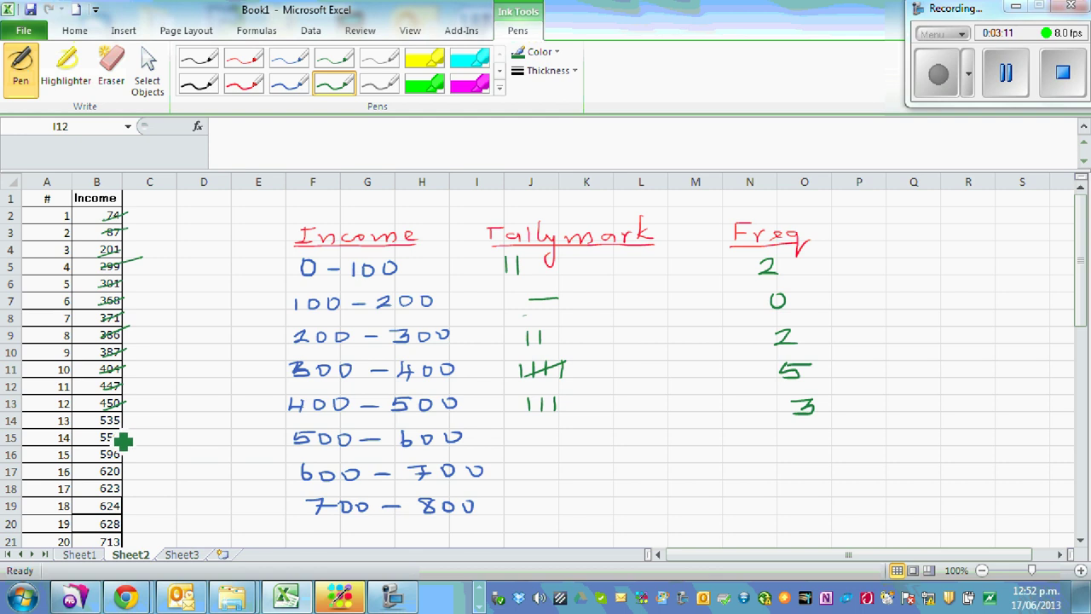
{"action": "mouse_move", "coordinate": [101, 426]}
{"action": "left_mouse_down"}
{"action": "mouse_move", "coordinate": [128, 414]}
{"action": "mouse_move", "coordinate": [129, 455]}
{"action": "left_mouse_up"}
{"action": "mouse_move", "coordinate": [522, 433]}
{"action": "left_mouse_down"}
{"action": "mouse_move", "coordinate": [522, 447]}
{"action": "mouse_move", "coordinate": [552, 445]}
{"action": "left_mouse_up"}
{"action": "left_click_drag", "start_coordinate": [820, 441], "coordinate": [805, 446]}
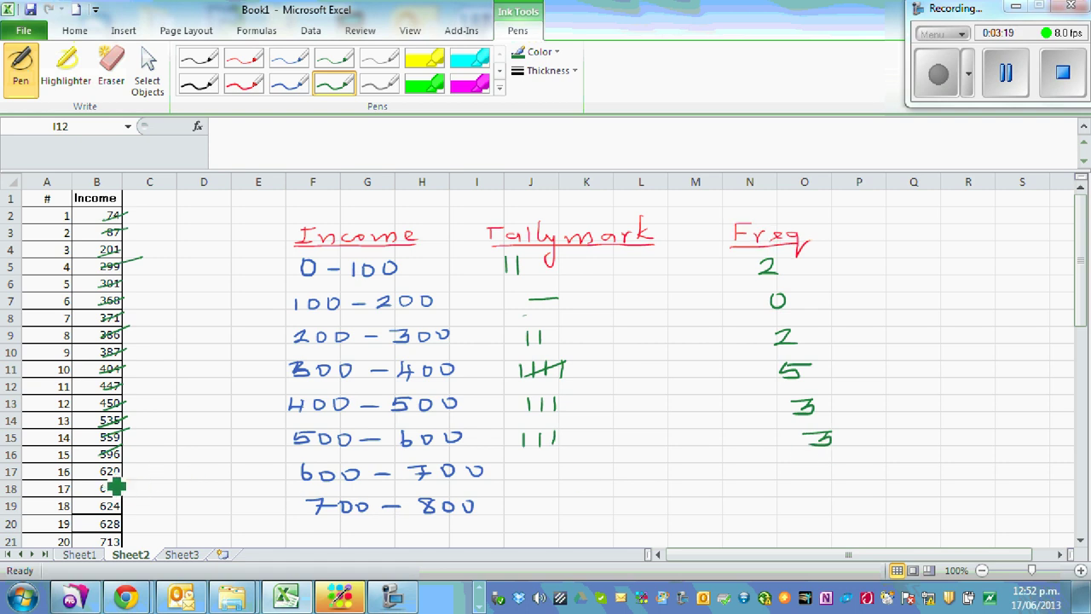
Step: Tally frequency 4 for 600-700 and 1 for 700-800, underline, and write the total 20
{"action": "mouse_move", "coordinate": [100, 479]}
{"action": "left_mouse_down"}
{"action": "mouse_move", "coordinate": [124, 468]}
{"action": "mouse_move", "coordinate": [136, 512]}
{"action": "left_mouse_up"}
{"action": "mouse_move", "coordinate": [539, 468]}
{"action": "left_mouse_down"}
{"action": "mouse_move", "coordinate": [539, 482]}
{"action": "mouse_move", "coordinate": [574, 482]}
{"action": "left_mouse_up"}
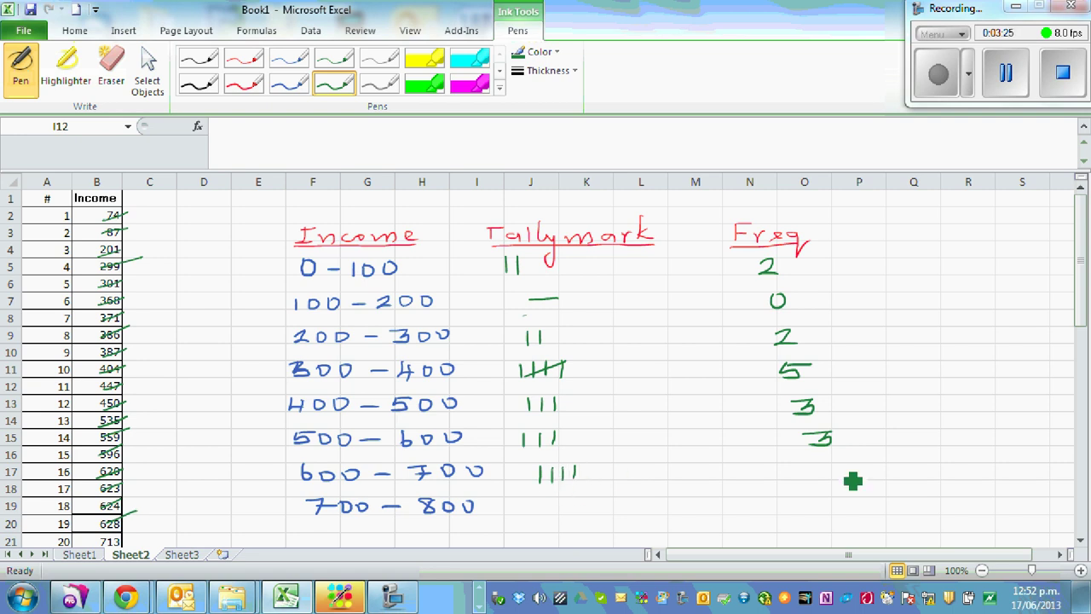
{"action": "left_click_drag", "start_coordinate": [827, 463], "coordinate": [837, 483]}
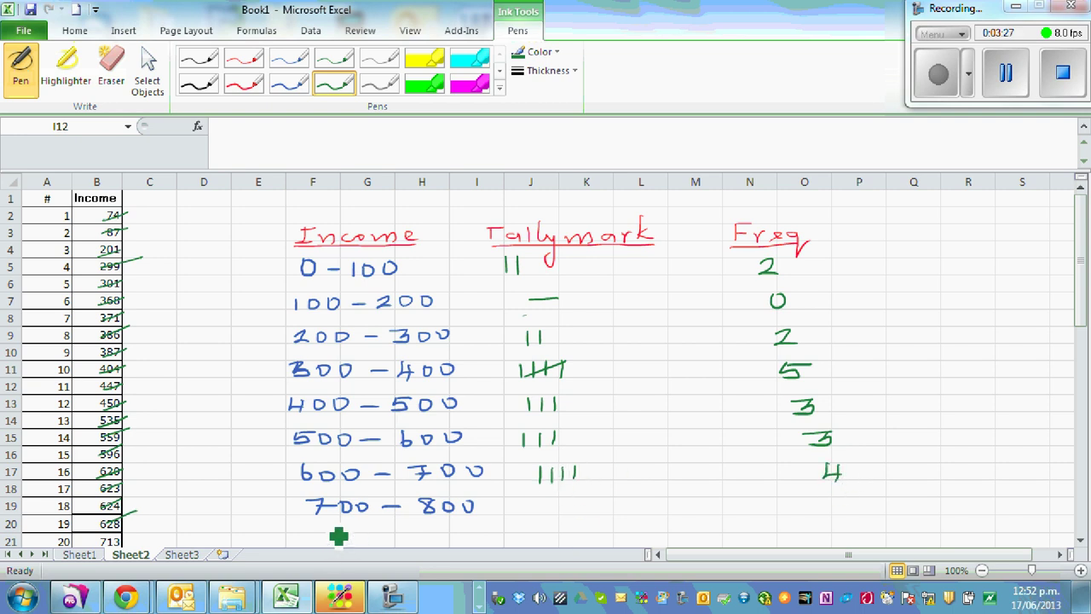
{"action": "left_click_drag", "start_coordinate": [119, 545], "coordinate": [131, 538]}
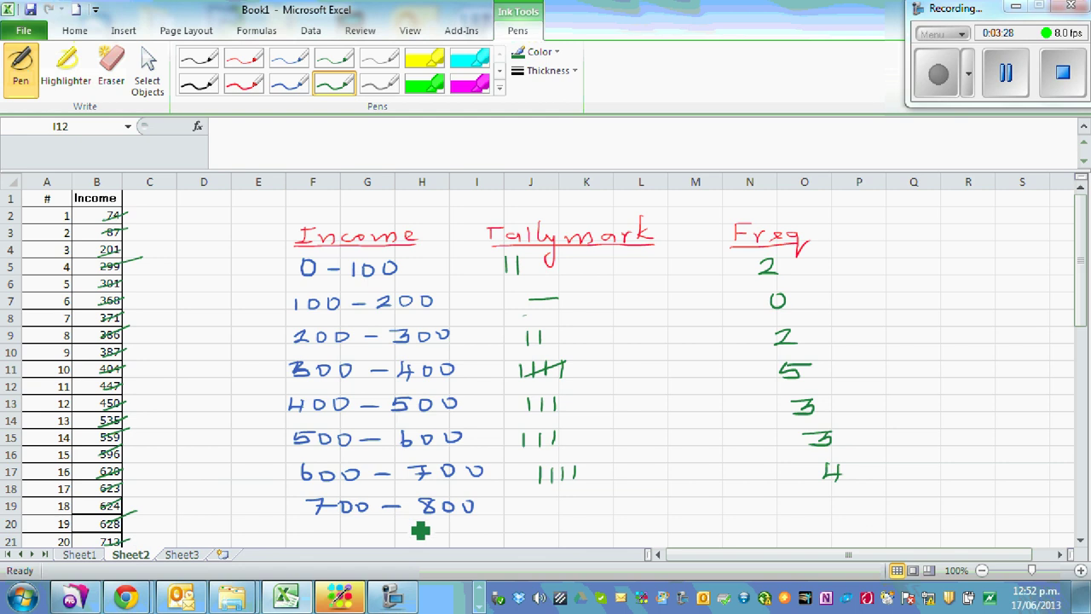
{"action": "left_click", "coordinate": [559, 498]}
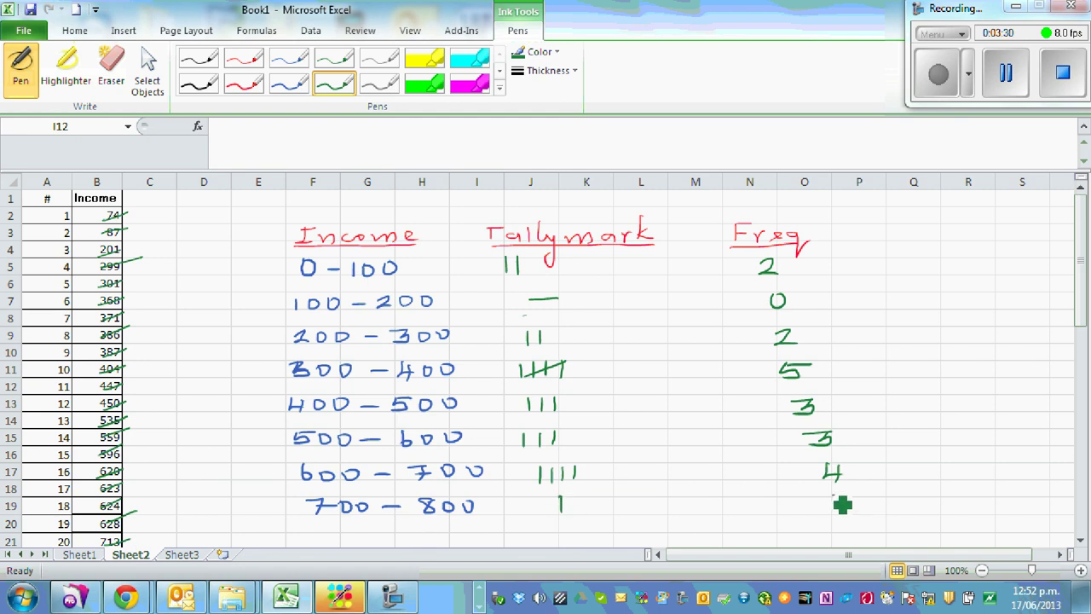
{"action": "mouse_move", "coordinate": [828, 498]}
{"action": "left_mouse_down"}
{"action": "mouse_move", "coordinate": [833, 512]}
{"action": "mouse_move", "coordinate": [867, 509]}
{"action": "left_mouse_up"}
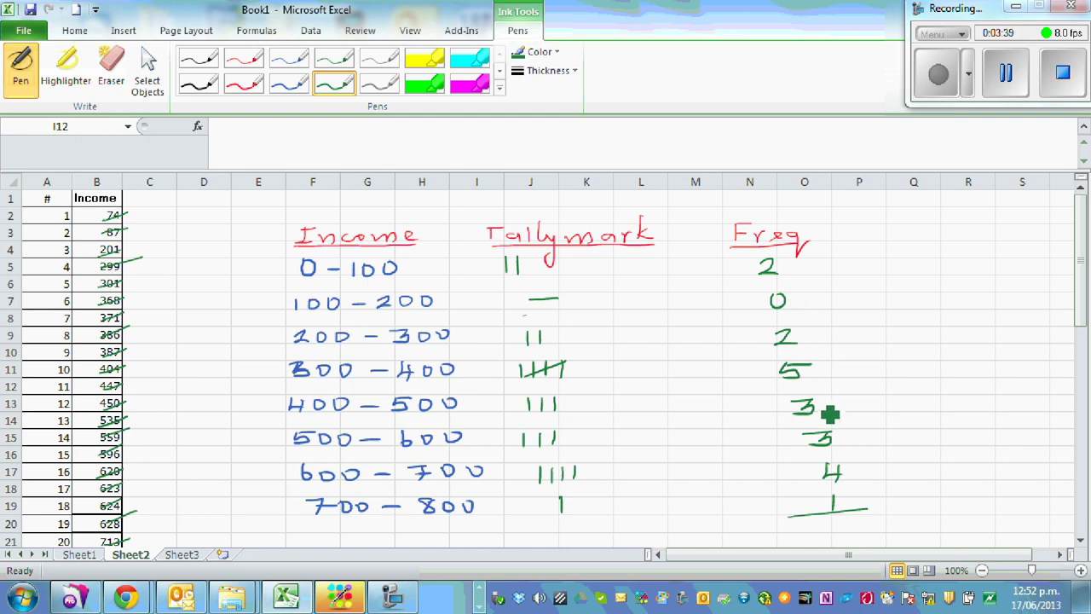
{"action": "mouse_move", "coordinate": [821, 525]}
{"action": "left_mouse_down"}
{"action": "mouse_move", "coordinate": [831, 539]}
{"action": "mouse_move", "coordinate": [852, 538]}
{"action": "mouse_move", "coordinate": [850, 523]}
{"action": "left_mouse_up"}
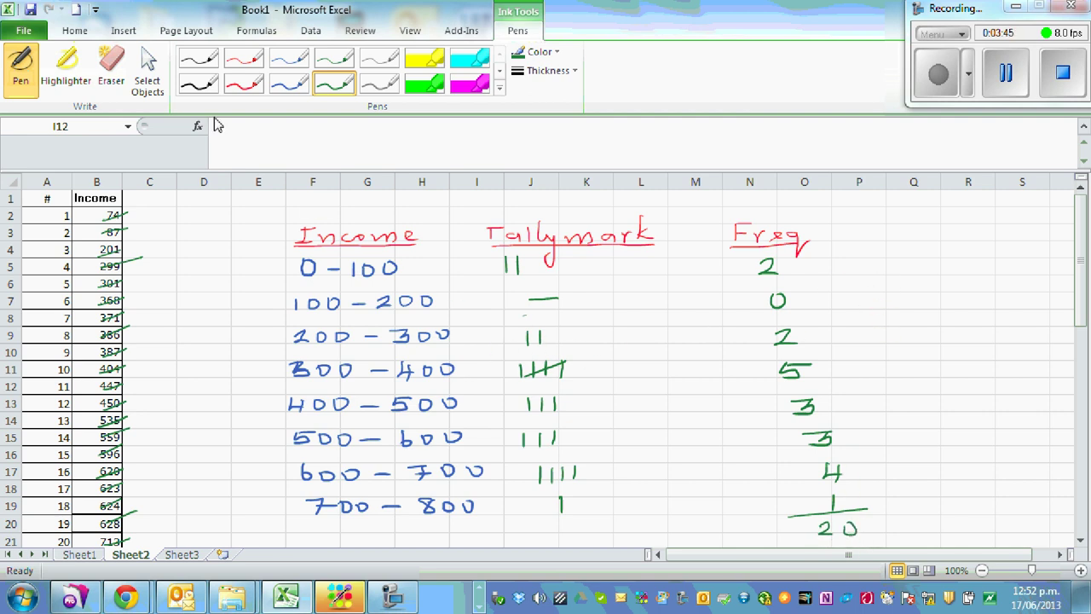
Step: Draw green histogram axes with x-labels 0, 100 and 300 and tick marks up the y-axis
{"action": "left_click_drag", "start_coordinate": [856, 208], "coordinate": [869, 362]}
{"action": "left_click_drag", "start_coordinate": [862, 214], "coordinate": [871, 218]}
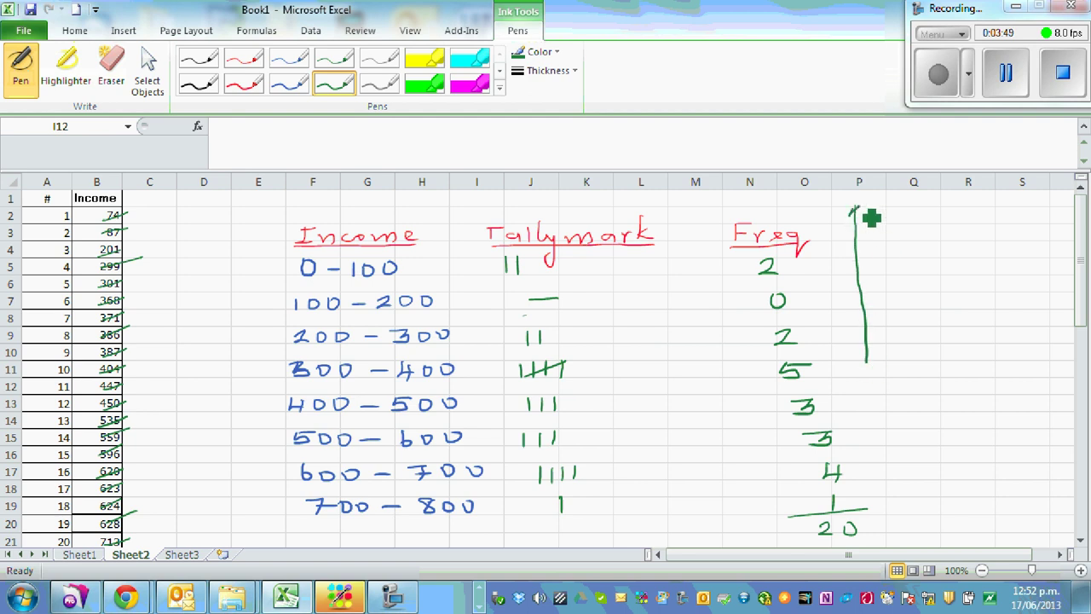
{"action": "left_click_drag", "start_coordinate": [850, 360], "coordinate": [1047, 358]}
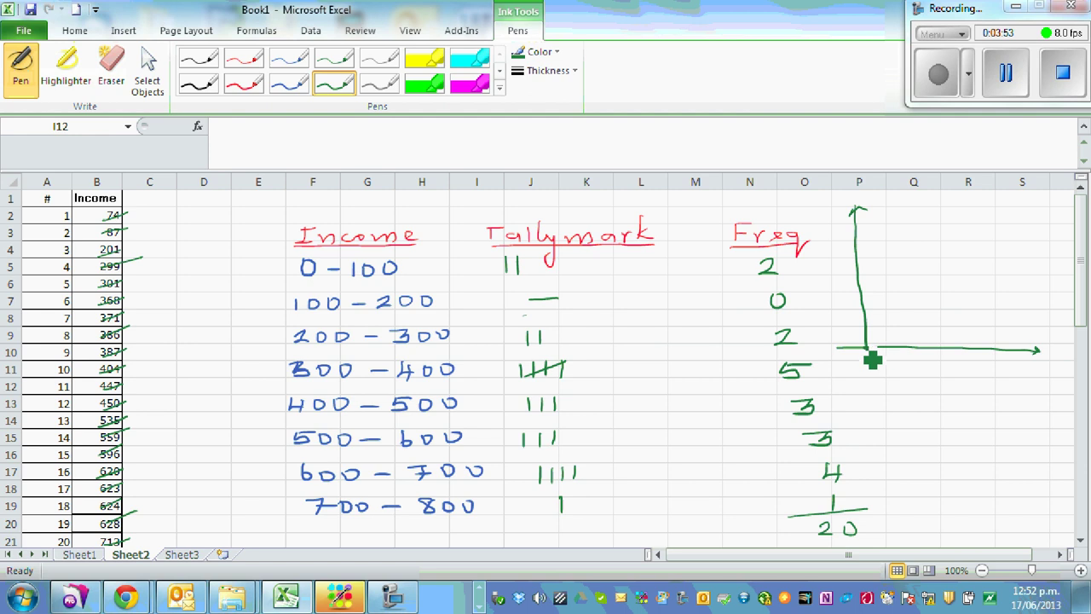
{"action": "mouse_move", "coordinate": [851, 357]}
{"action": "left_mouse_down"}
{"action": "mouse_move", "coordinate": [899, 352]}
{"action": "mouse_move", "coordinate": [898, 374]}
{"action": "mouse_move", "coordinate": [940, 351]}
{"action": "mouse_move", "coordinate": [976, 351]}
{"action": "mouse_move", "coordinate": [974, 375]}
{"action": "left_mouse_up"}
{"action": "left_click_drag", "start_coordinate": [994, 364], "coordinate": [1008, 366]}
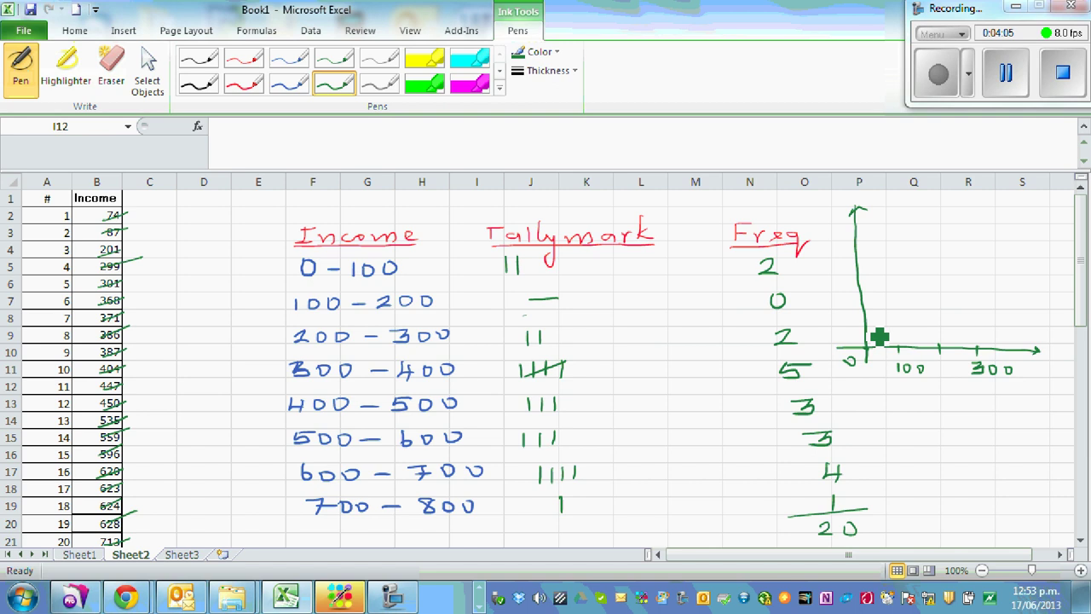
{"action": "mouse_move", "coordinate": [861, 324]}
{"action": "left_mouse_down"}
{"action": "mouse_move", "coordinate": [871, 323]}
{"action": "mouse_move", "coordinate": [862, 246]}
{"action": "left_mouse_up"}
{"action": "left_click_drag", "start_coordinate": [854, 224], "coordinate": [862, 223]}
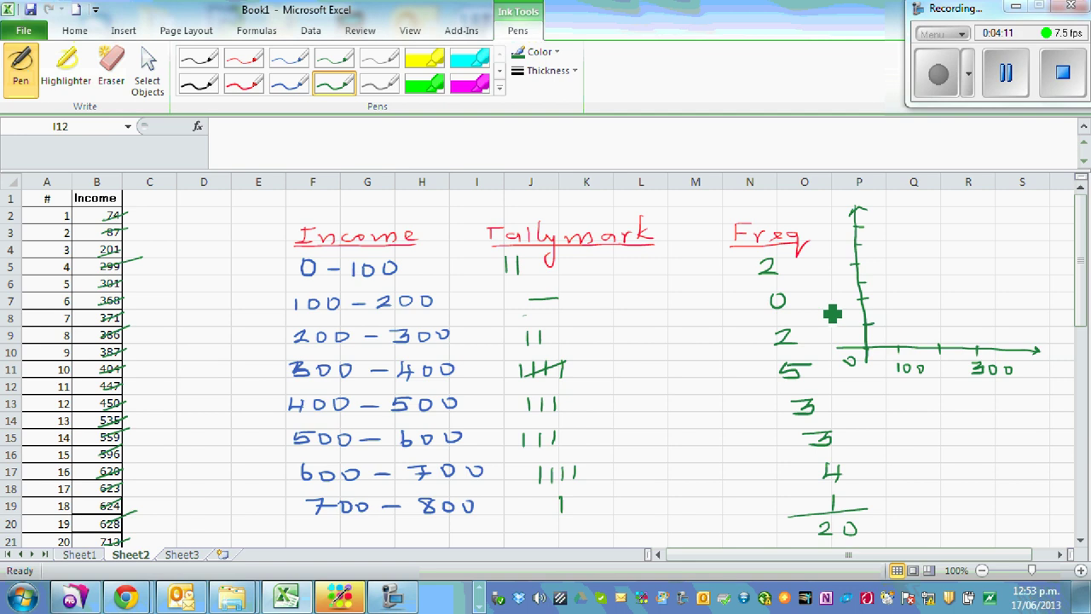
{"action": "left_click", "coordinate": [201, 86]}
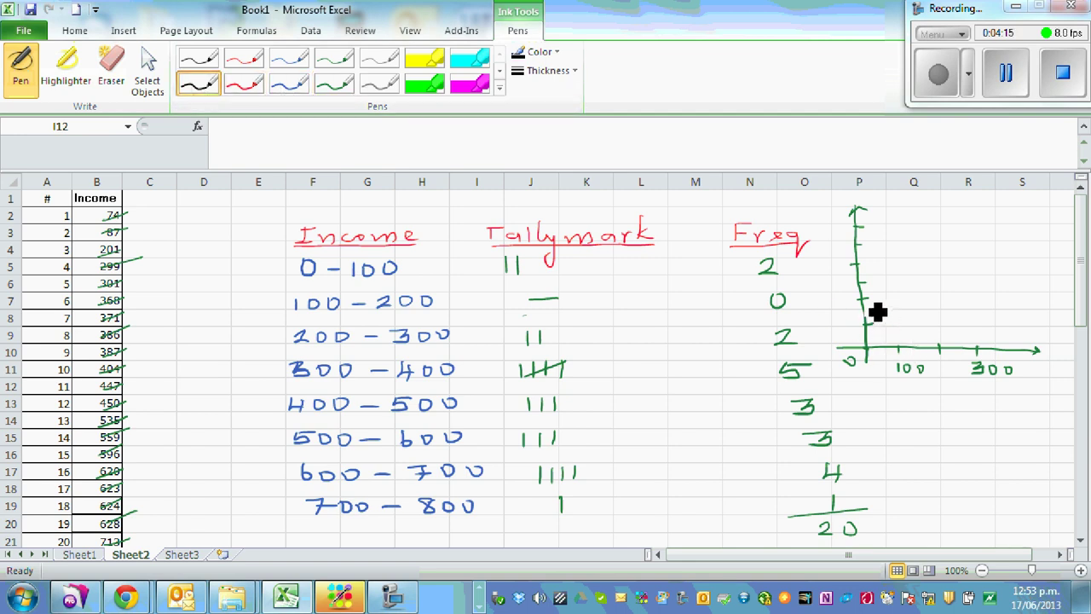
Step: Draw black histogram bars over 0–100, 200–300 and a taller 300–400 on the axes
{"action": "mouse_move", "coordinate": [865, 299]}
{"action": "left_mouse_down"}
{"action": "mouse_move", "coordinate": [895, 299]}
{"action": "mouse_move", "coordinate": [897, 346]}
{"action": "left_mouse_up"}
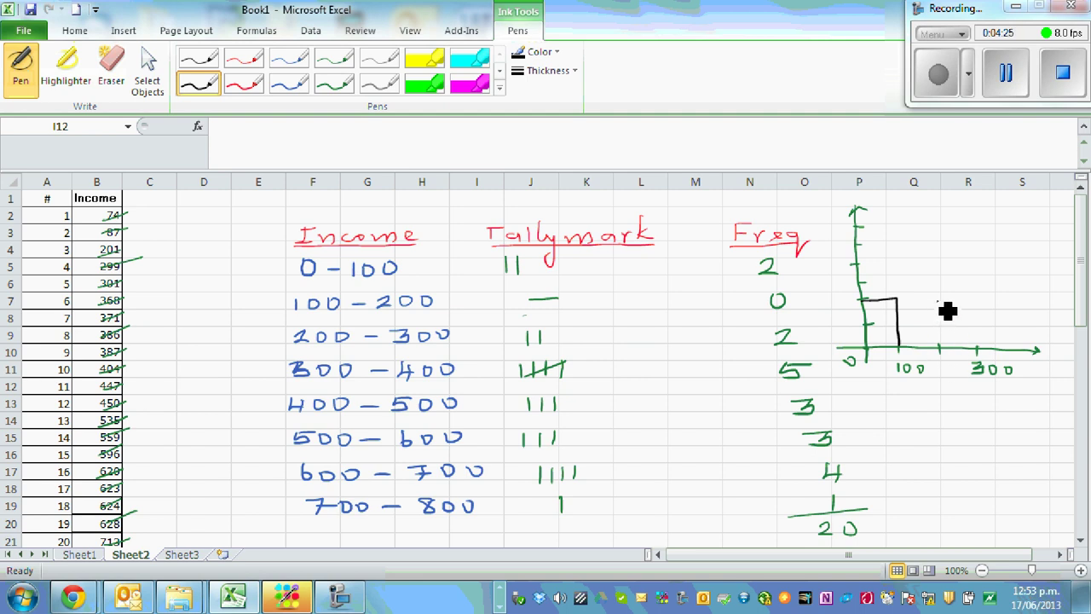
{"action": "left_click_drag", "start_coordinate": [938, 304], "coordinate": [939, 349]}
{"action": "left_click_drag", "start_coordinate": [938, 301], "coordinate": [984, 351]}
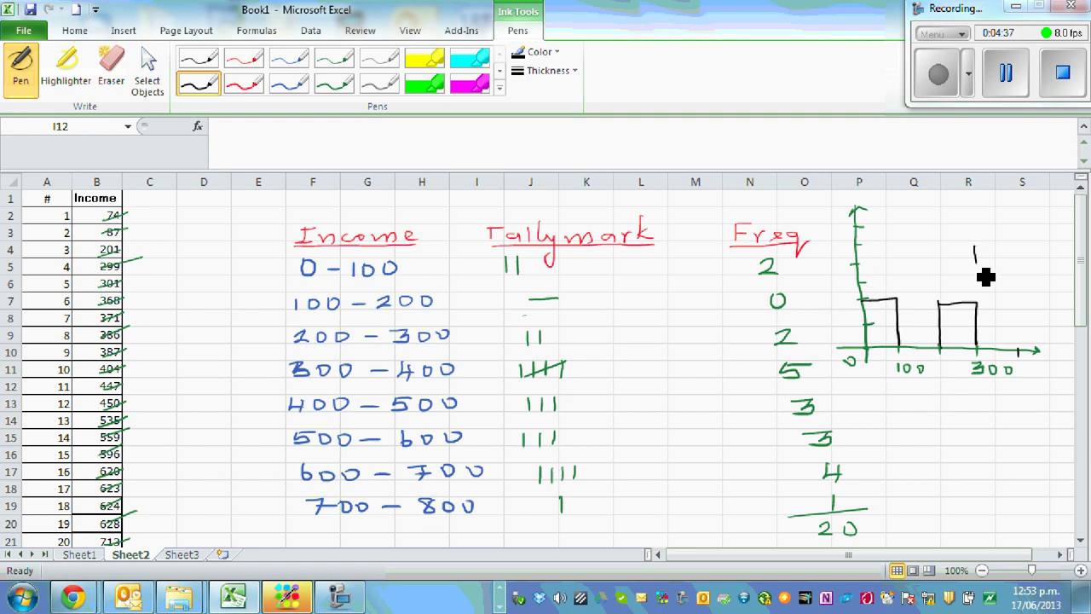
{"action": "mouse_move", "coordinate": [988, 310]}
{"action": "left_mouse_down"}
{"action": "mouse_move", "coordinate": [986, 259]}
{"action": "mouse_move", "coordinate": [1012, 263]}
{"action": "mouse_move", "coordinate": [1017, 348]}
{"action": "left_mouse_up"}
{"action": "mouse_move", "coordinate": [916, 232]}
{"action": "left_mouse_down"}
{"action": "mouse_move", "coordinate": [917, 245]}
{"action": "mouse_move", "coordinate": [970, 249]}
{"action": "left_mouse_up"}
Step: Finish the 'Hist' title, then erase the check marks, lower ink rows, last frequencies and heading
{"action": "left_click_drag", "start_coordinate": [957, 234], "coordinate": [973, 232]}
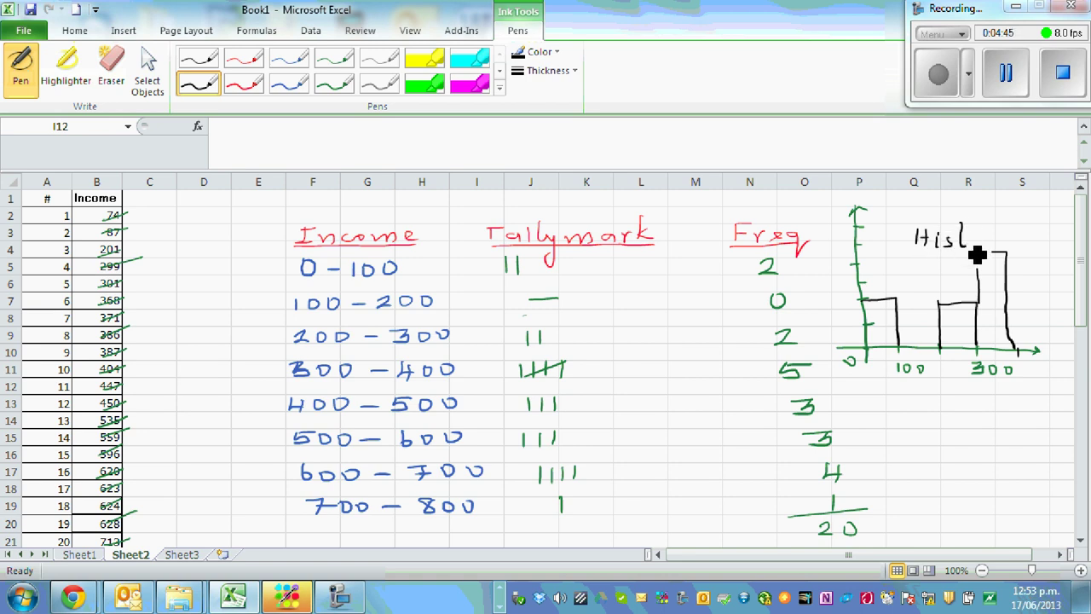
{"action": "left_click", "coordinate": [108, 69]}
{"action": "left_click_drag", "start_coordinate": [133, 200], "coordinate": [132, 524]}
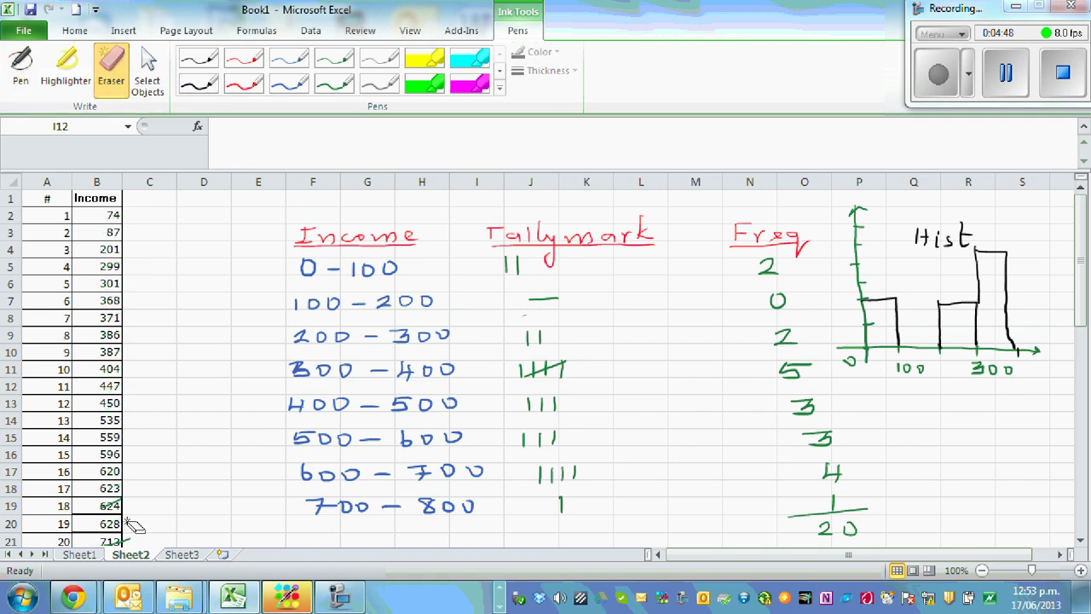
{"action": "mouse_move", "coordinate": [389, 511]}
{"action": "left_mouse_down"}
{"action": "mouse_move", "coordinate": [524, 468]}
{"action": "mouse_move", "coordinate": [426, 486]}
{"action": "mouse_move", "coordinate": [779, 511]}
{"action": "mouse_move", "coordinate": [758, 537]}
{"action": "left_mouse_up"}
{"action": "left_click_drag", "start_coordinate": [916, 455], "coordinate": [833, 475]}
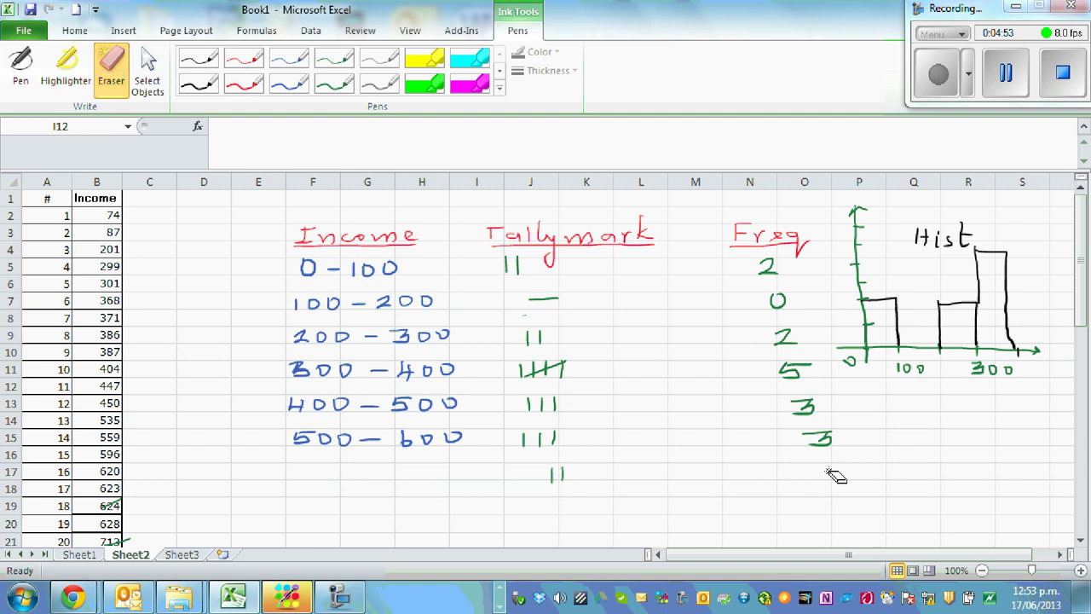
{"action": "mouse_move", "coordinate": [298, 248]}
{"action": "left_mouse_down"}
{"action": "mouse_move", "coordinate": [719, 236]}
{"action": "mouse_move", "coordinate": [933, 311]}
{"action": "mouse_move", "coordinate": [935, 363]}
{"action": "mouse_move", "coordinate": [818, 391]}
{"action": "mouse_move", "coordinate": [793, 309]}
{"action": "mouse_move", "coordinate": [761, 260]}
{"action": "left_mouse_up"}
Step: Erase the remaining range labels, axes, bars, title and leftover ink from Sheet2
{"action": "mouse_move", "coordinate": [570, 236]}
{"action": "left_mouse_down"}
{"action": "mouse_move", "coordinate": [366, 250]}
{"action": "mouse_move", "coordinate": [315, 401]}
{"action": "mouse_move", "coordinate": [440, 433]}
{"action": "mouse_move", "coordinate": [403, 474]}
{"action": "mouse_move", "coordinate": [571, 443]}
{"action": "mouse_move", "coordinate": [320, 410]}
{"action": "mouse_move", "coordinate": [493, 381]}
{"action": "mouse_move", "coordinate": [446, 389]}
{"action": "mouse_move", "coordinate": [452, 366]}
{"action": "mouse_move", "coordinate": [509, 316]}
{"action": "mouse_move", "coordinate": [332, 311]}
{"action": "mouse_move", "coordinate": [417, 260]}
{"action": "mouse_move", "coordinate": [339, 242]}
{"action": "mouse_move", "coordinate": [633, 236]}
{"action": "mouse_move", "coordinate": [564, 297]}
{"action": "mouse_move", "coordinate": [671, 414]}
{"action": "mouse_move", "coordinate": [137, 501]}
{"action": "mouse_move", "coordinate": [119, 545]}
{"action": "left_mouse_up"}
{"action": "mouse_move", "coordinate": [390, 460]}
{"action": "left_mouse_down"}
{"action": "mouse_move", "coordinate": [857, 361]}
{"action": "mouse_move", "coordinate": [957, 370]}
{"action": "mouse_move", "coordinate": [992, 304]}
{"action": "mouse_move", "coordinate": [829, 357]}
{"action": "left_mouse_up"}
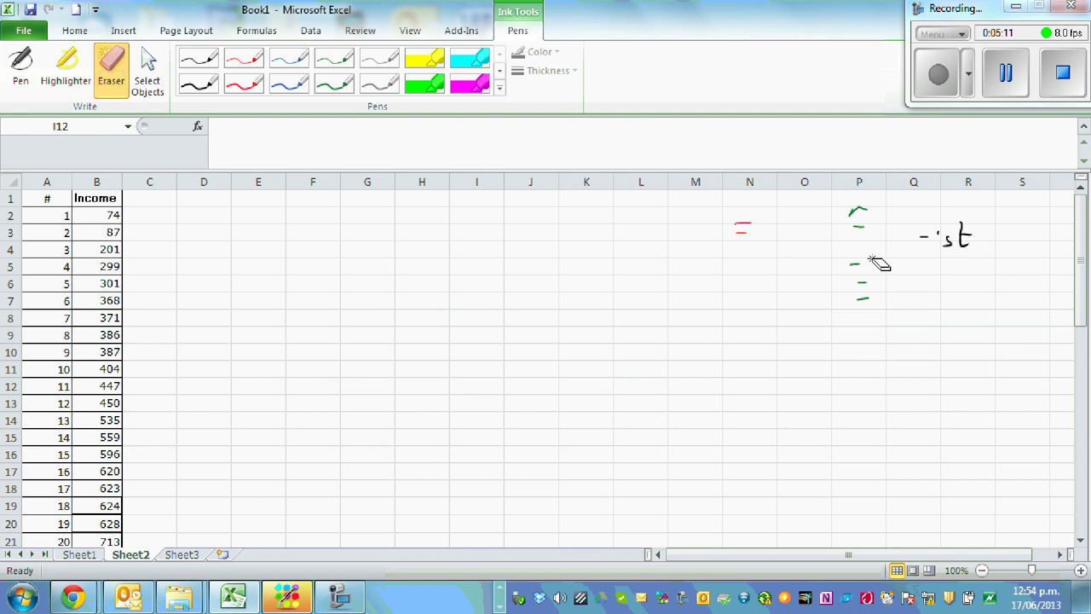
{"action": "mouse_move", "coordinate": [871, 260]}
{"action": "left_mouse_down"}
{"action": "mouse_move", "coordinate": [827, 273]}
{"action": "mouse_move", "coordinate": [810, 219]}
{"action": "mouse_move", "coordinate": [745, 238]}
{"action": "mouse_move", "coordinate": [953, 234]}
{"action": "left_mouse_up"}
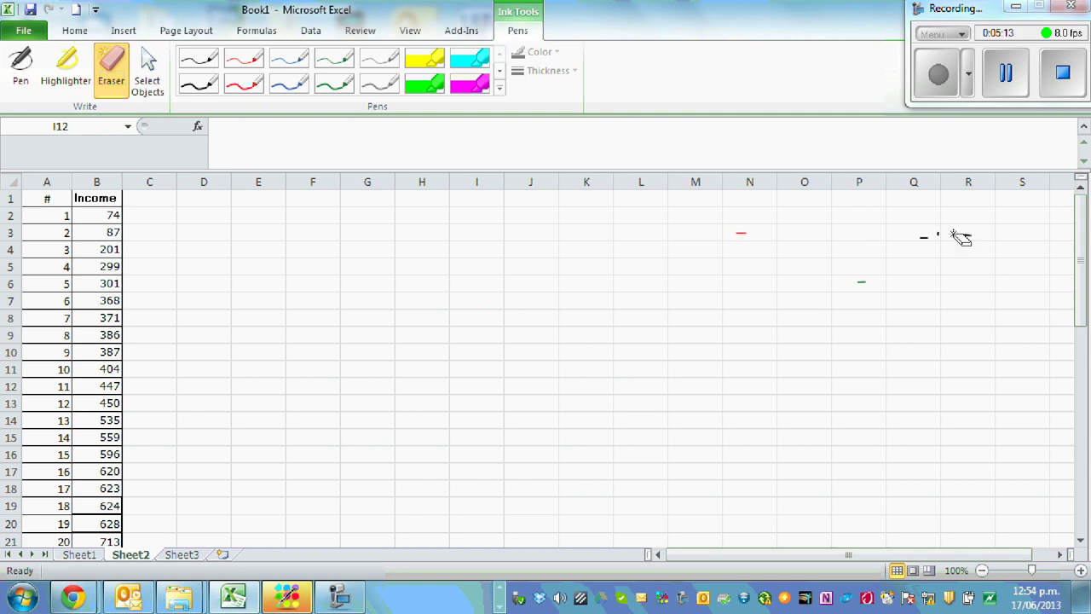
{"action": "mouse_move", "coordinate": [901, 262]}
{"action": "left_mouse_down"}
{"action": "mouse_move", "coordinate": [920, 238]}
{"action": "mouse_move", "coordinate": [724, 245]}
{"action": "left_mouse_up"}
{"action": "left_click", "coordinate": [67, 34]}
Step: Zoom in on the sorted # and Income columns and show the Data tab
{"action": "scroll", "coordinate": [356, 428], "scroll_direction": "up", "scroll_amount": 4}
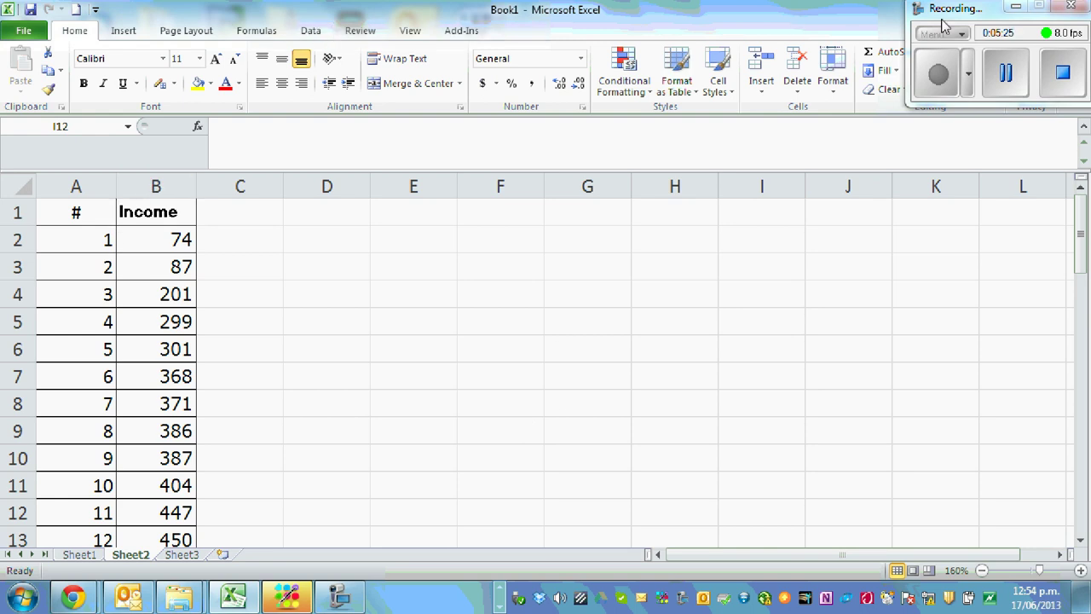
{"action": "left_click_drag", "start_coordinate": [996, 12], "coordinate": [990, 145]}
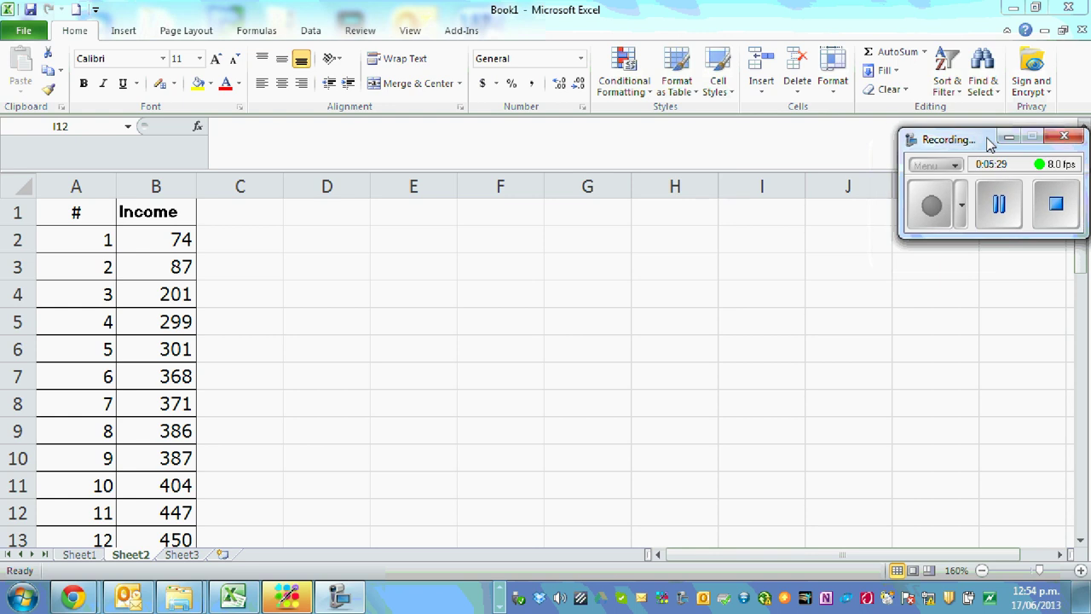
{"action": "left_click", "coordinate": [305, 34]}
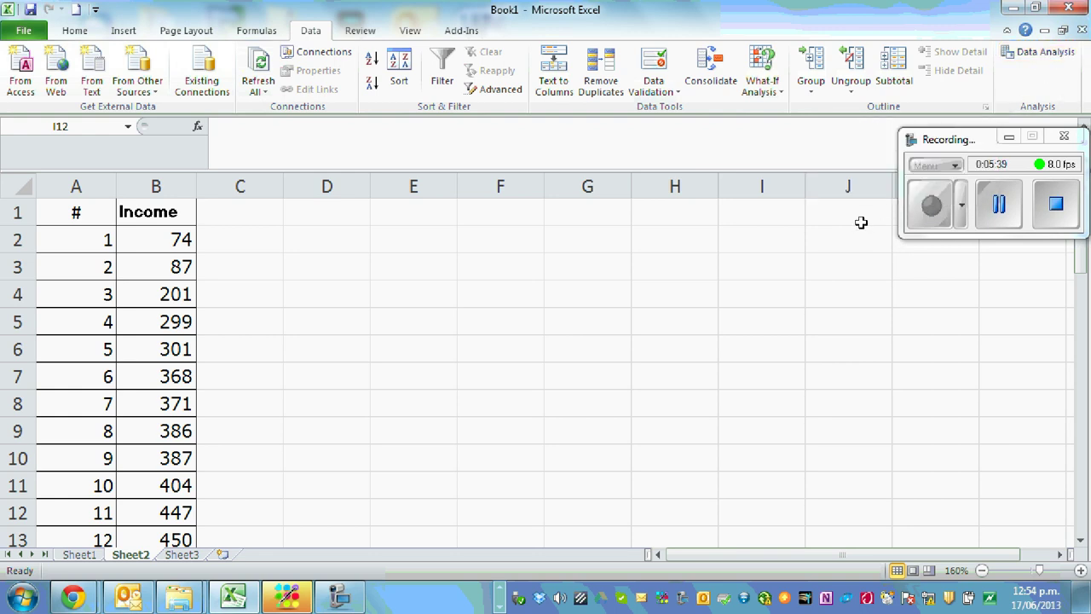
{"action": "scroll", "coordinate": [771, 224], "scroll_direction": "up", "scroll_amount": 2, "text": "ctrl"}
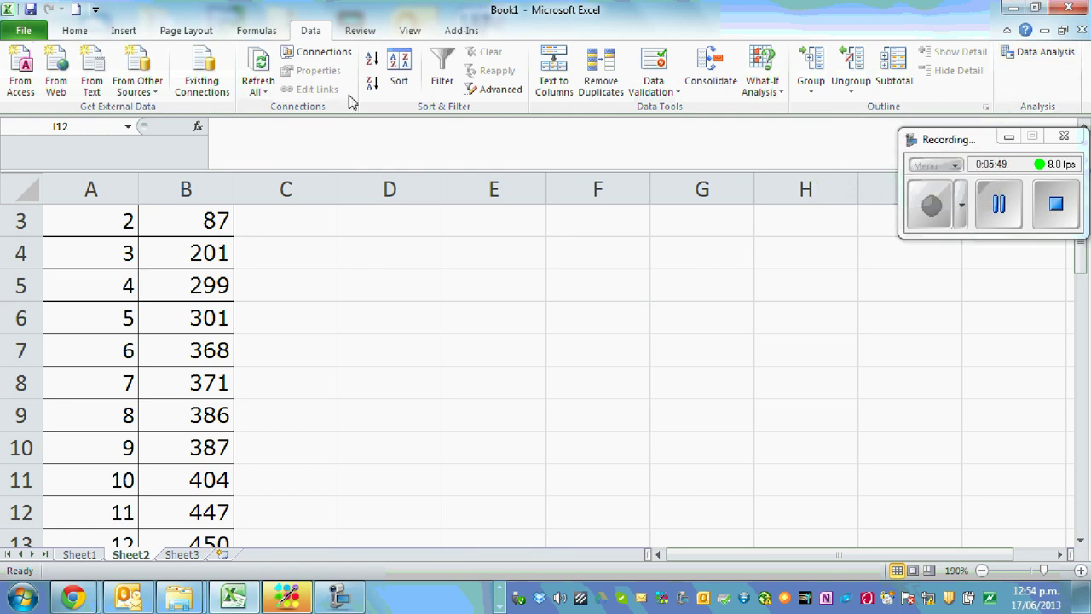
Step: Confirm Analysis ToolPak is active under Excel Options Add-Ins and close Options
{"action": "left_click", "coordinate": [24, 32]}
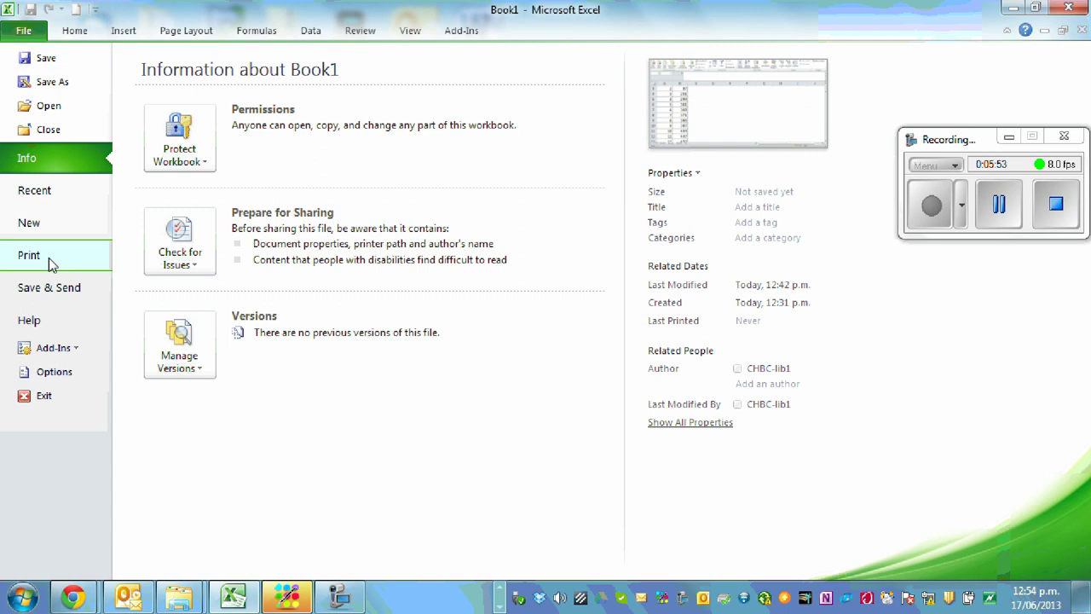
{"action": "left_click", "coordinate": [51, 371]}
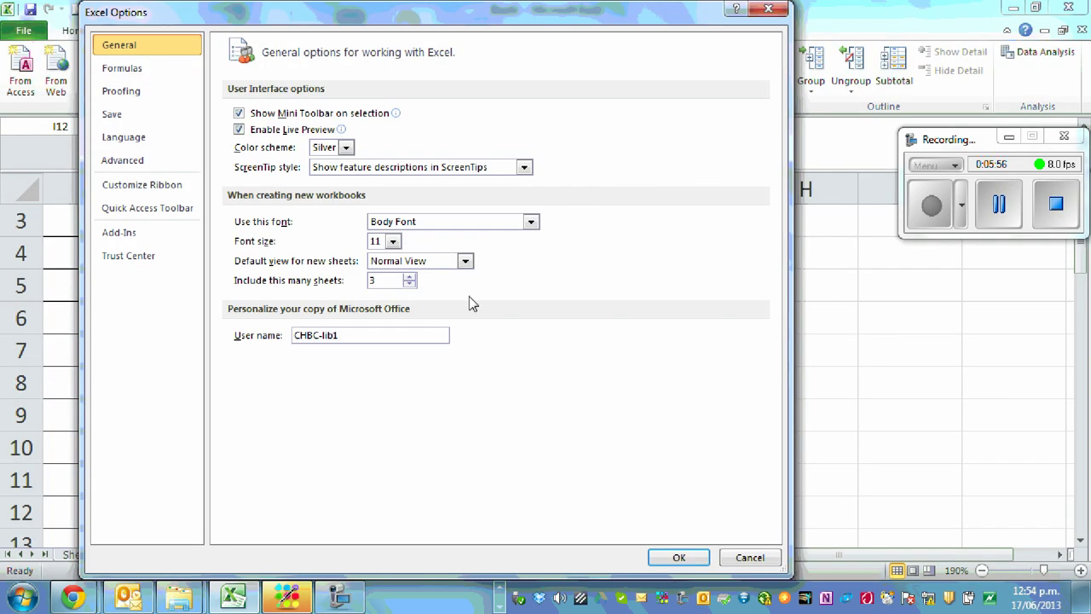
{"action": "left_click", "coordinate": [130, 238]}
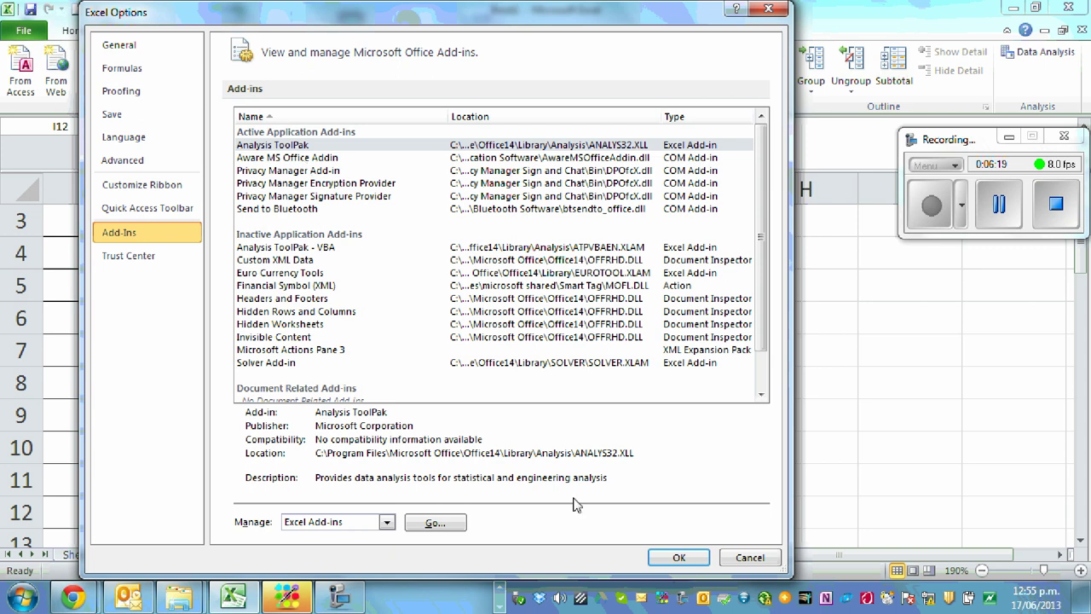
{"action": "left_click", "coordinate": [676, 558]}
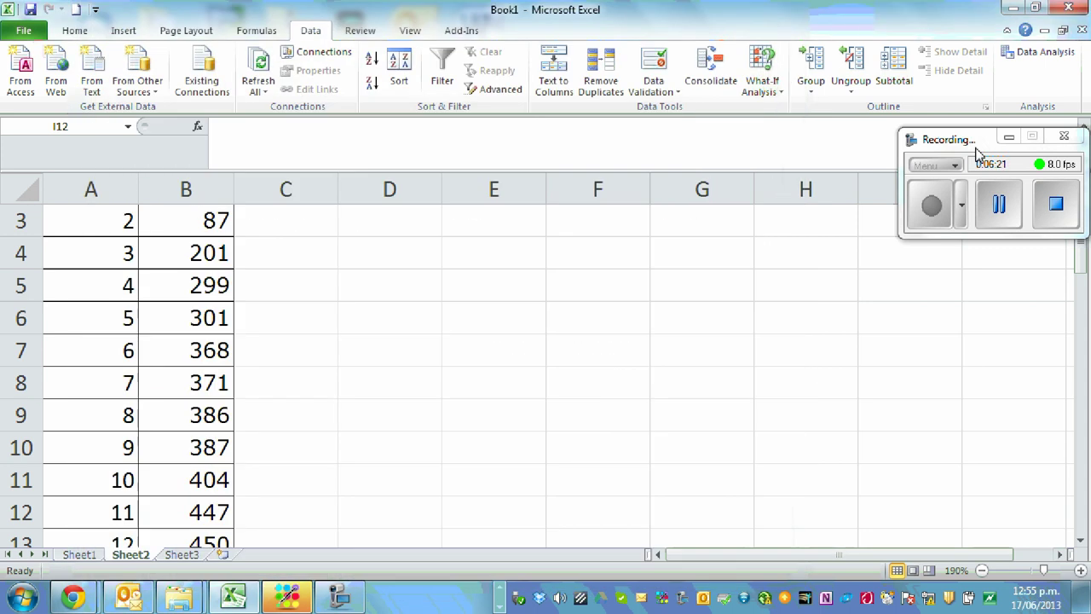
Step: Open Data Analysis and choose Histogram, then cancel both dialogs without running it
{"action": "scroll", "coordinate": [485, 346], "scroll_direction": "up", "scroll_amount": 1}
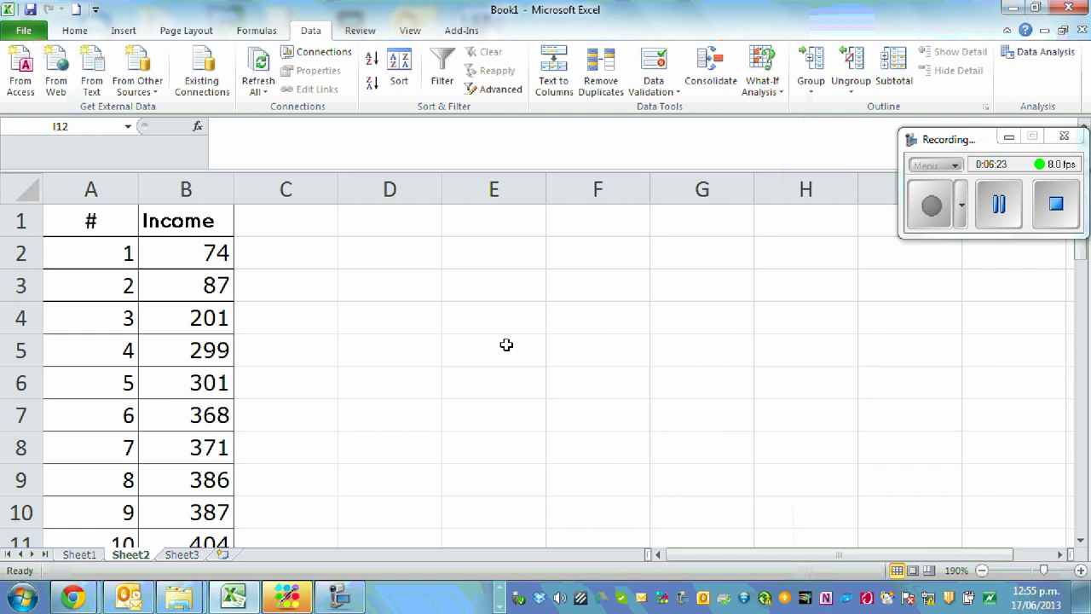
{"action": "left_click", "coordinate": [1038, 65]}
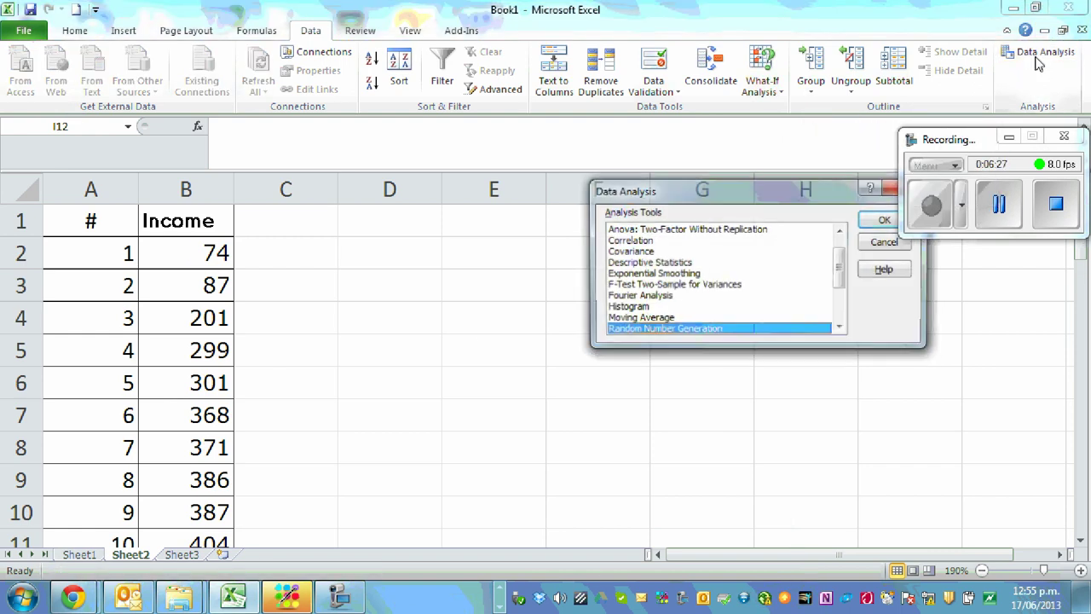
{"action": "left_click_drag", "start_coordinate": [739, 194], "coordinate": [514, 152]}
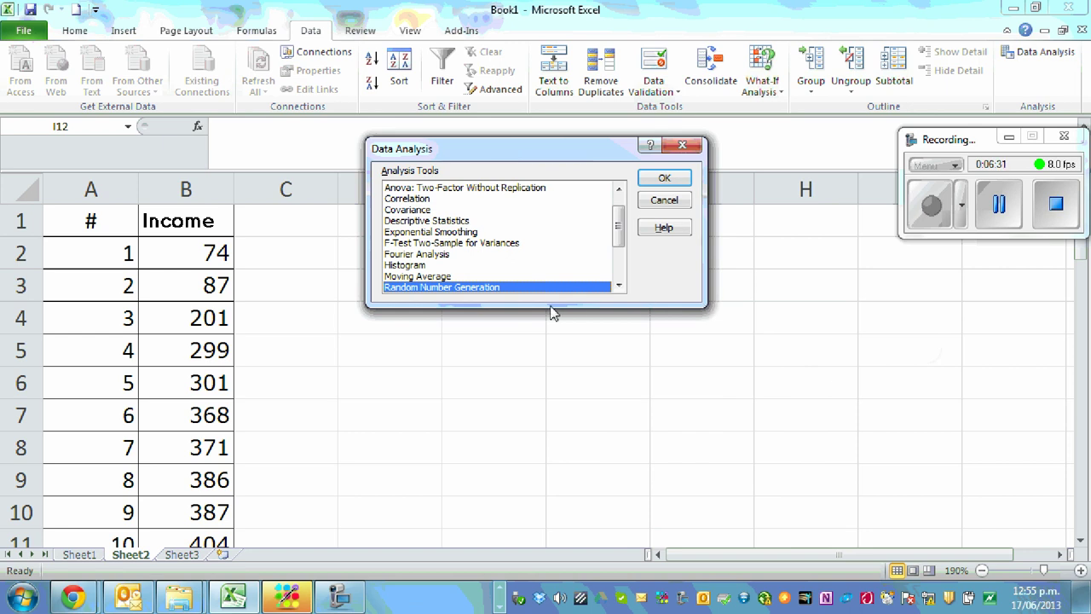
{"action": "left_click_drag", "start_coordinate": [620, 228], "coordinate": [620, 248]}
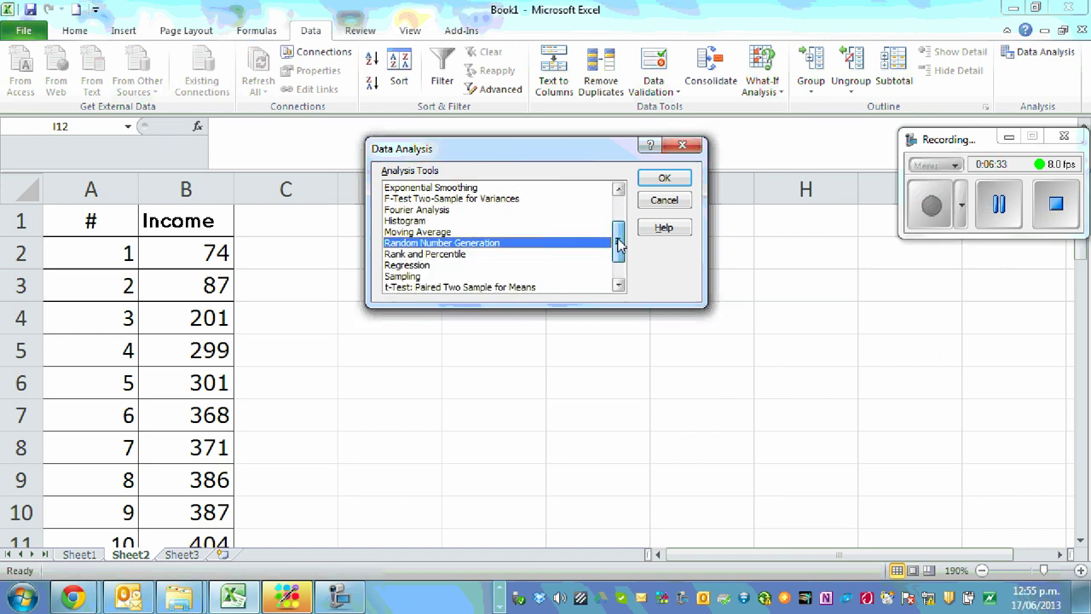
{"action": "left_click", "coordinate": [414, 222]}
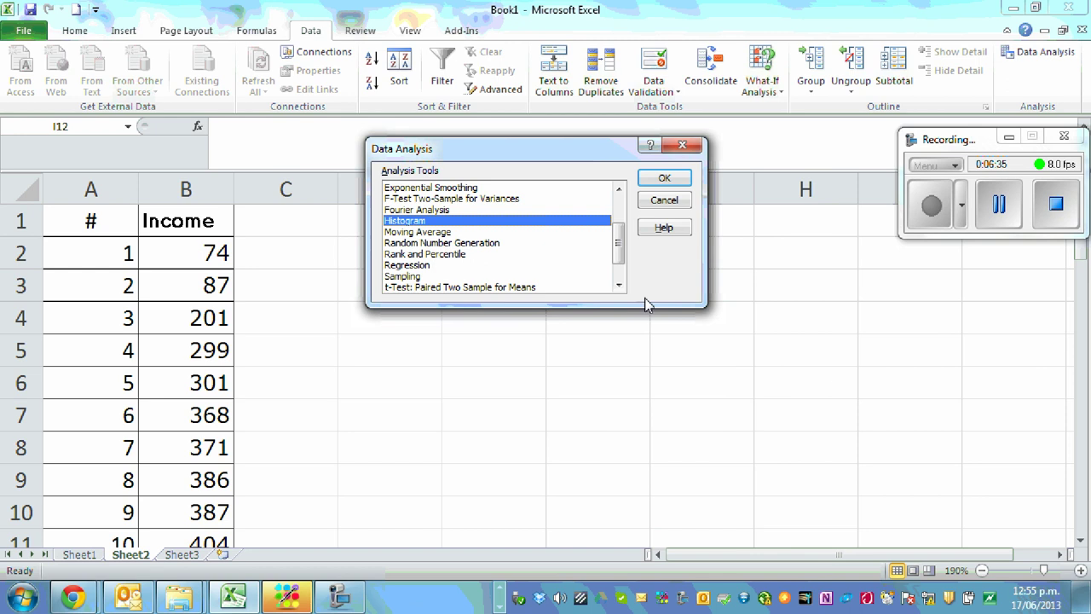
{"action": "left_click", "coordinate": [666, 179]}
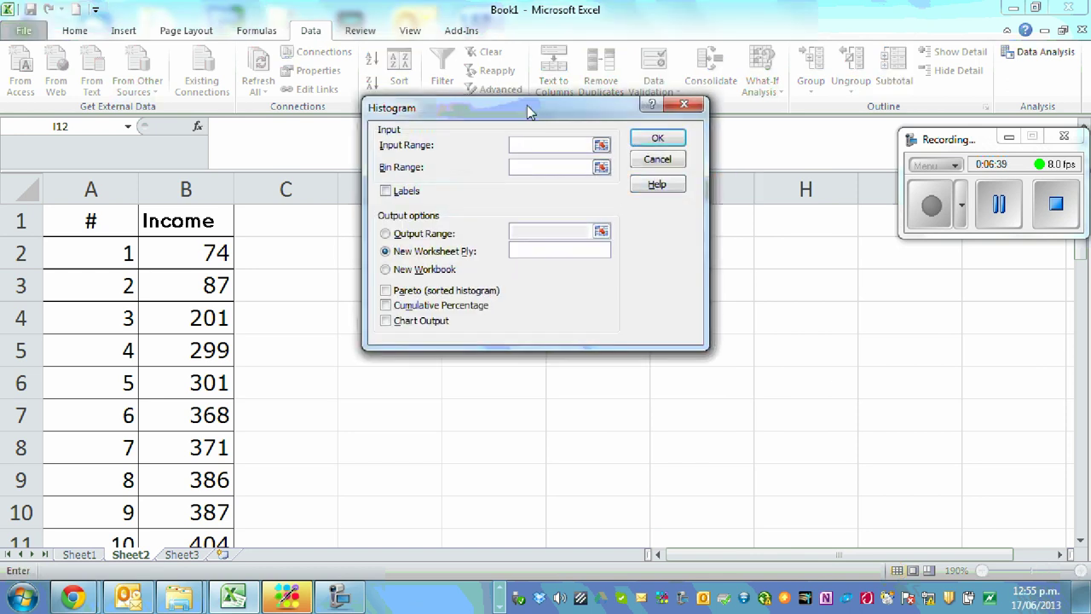
{"action": "left_click_drag", "start_coordinate": [529, 112], "coordinate": [580, 139]}
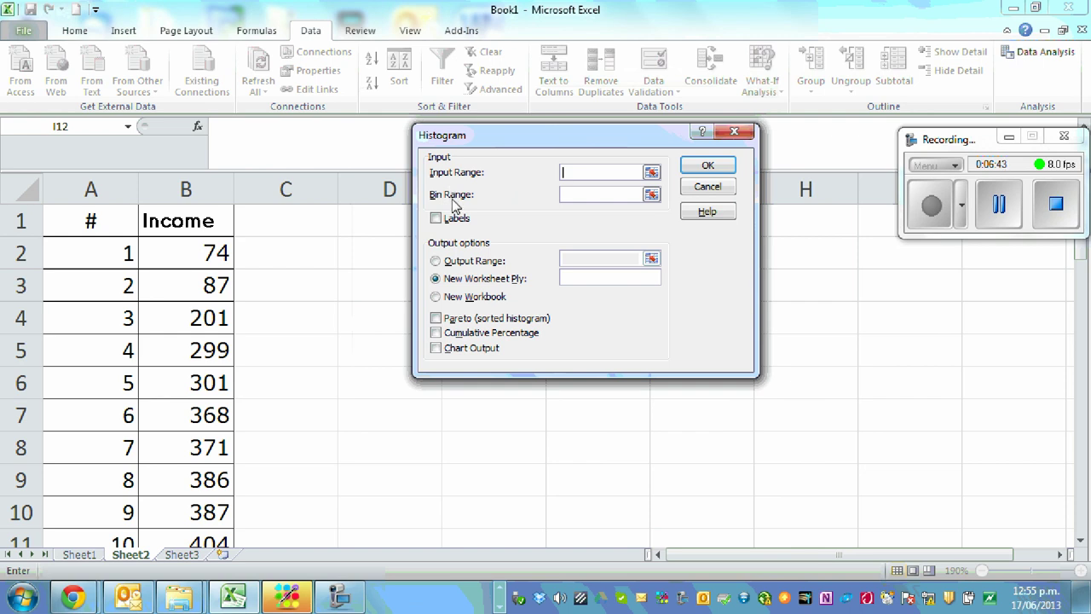
{"action": "left_click", "coordinate": [734, 134]}
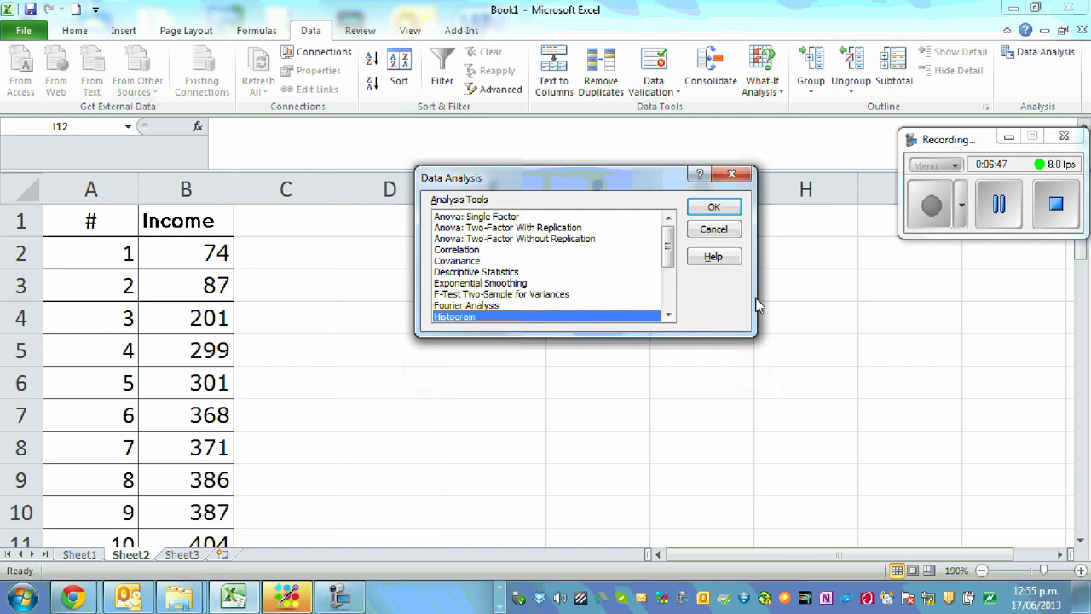
{"action": "left_click", "coordinate": [731, 174]}
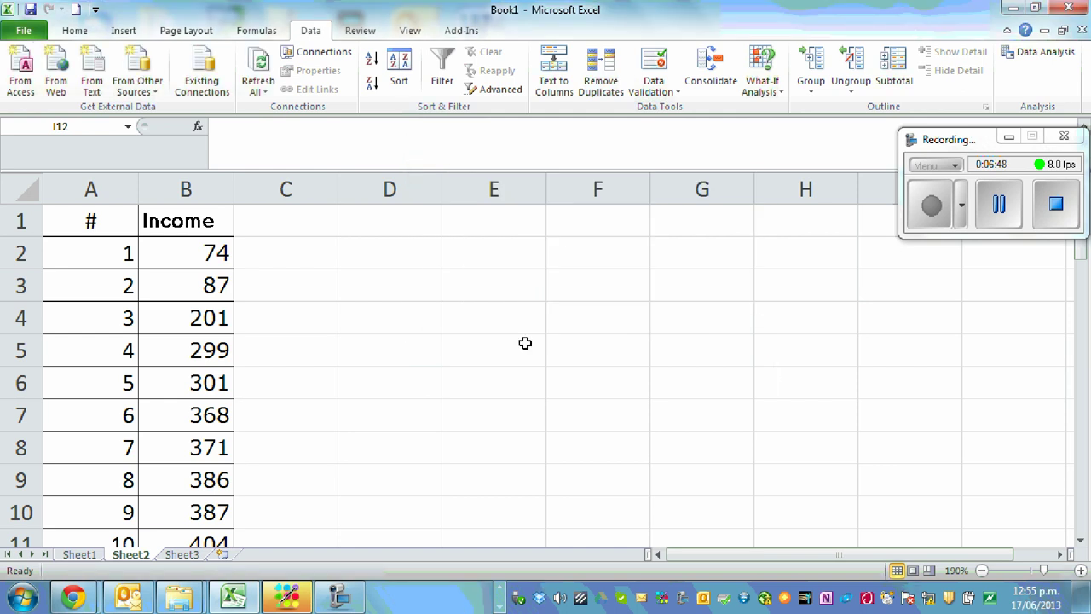
Step: Enter the heading 'Income Bins' in D3 and autofit column D
{"action": "left_click", "coordinate": [402, 287]}
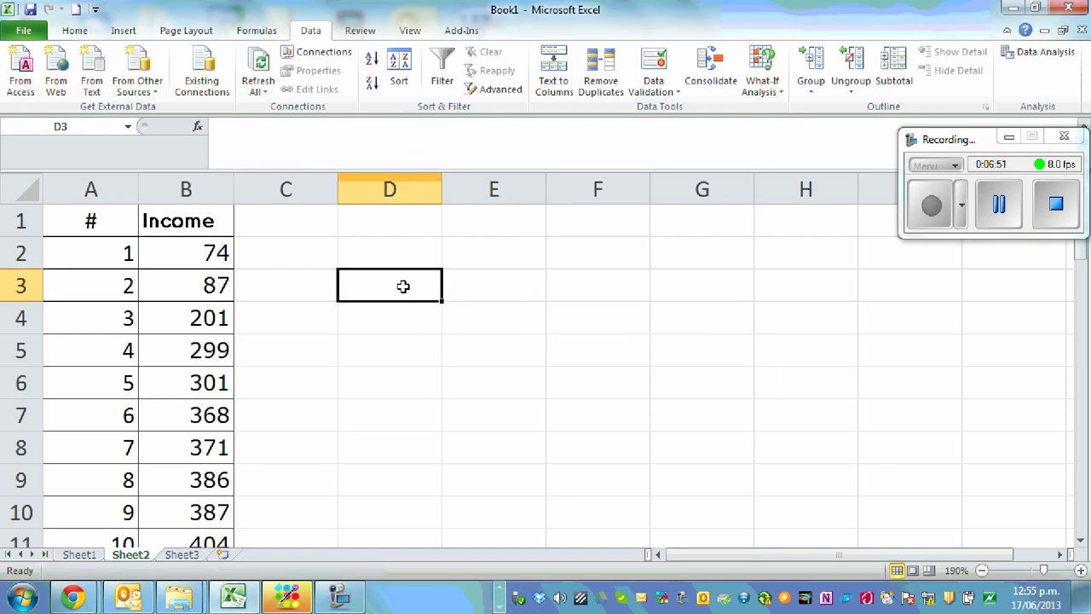
{"action": "type", "text": "Bi"}
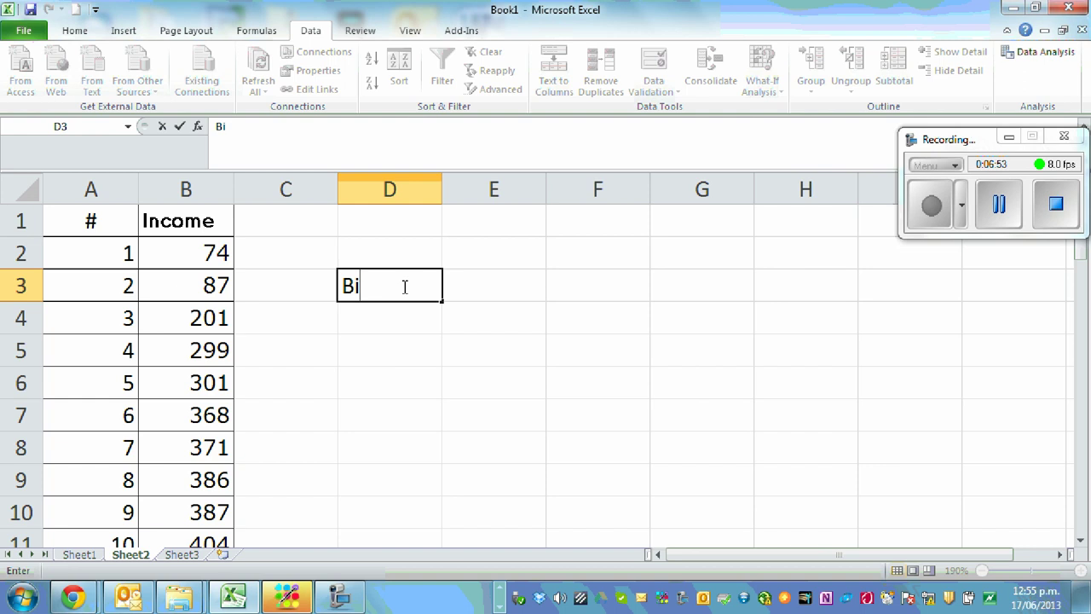
{"action": "key", "text": "BackSpace"}
{"action": "key", "text": "BackSpace"}
{"action": "type", "text": "Income"}
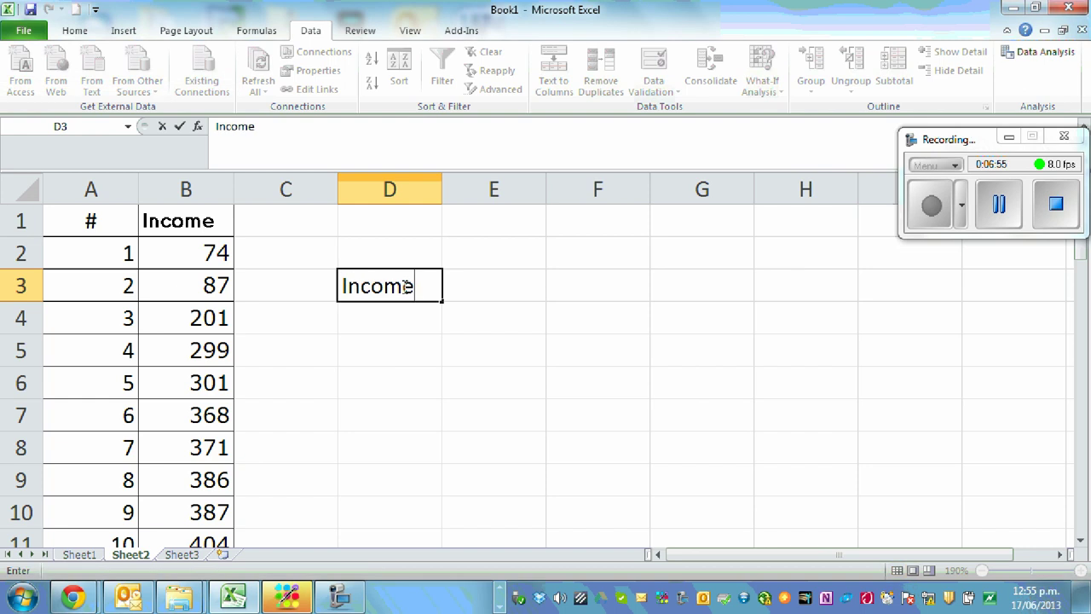
{"action": "type", "text": " Bins"}
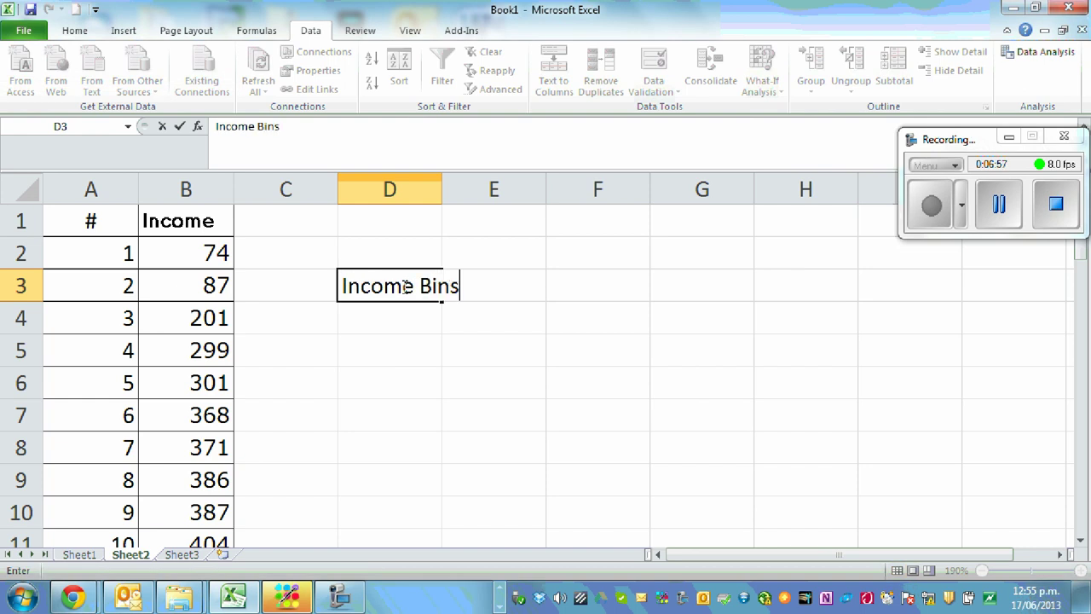
{"action": "left_click", "coordinate": [566, 364]}
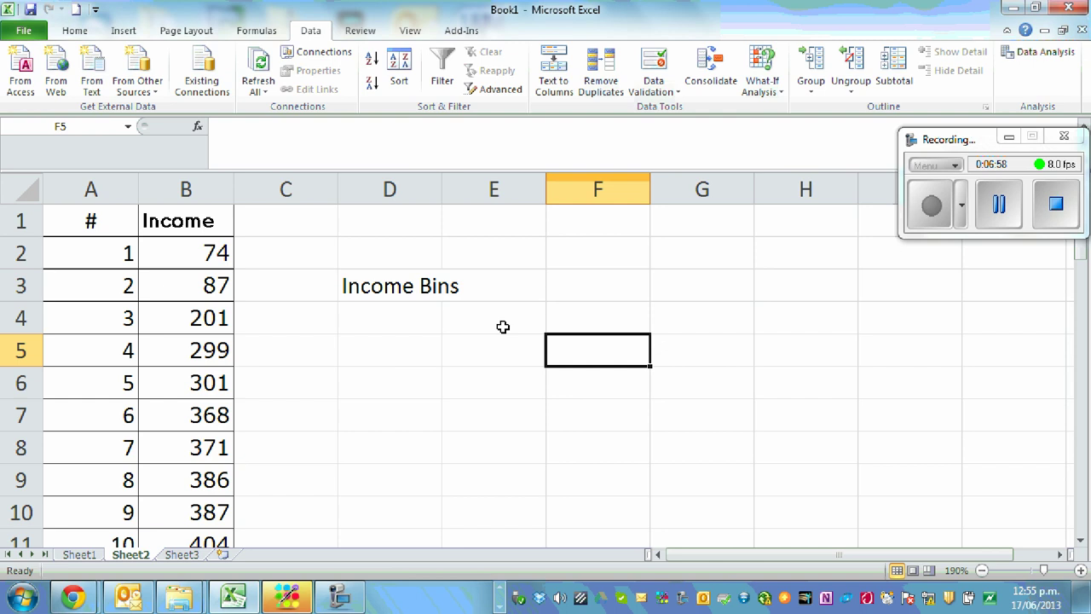
{"action": "double_click", "coordinate": [442, 183]}
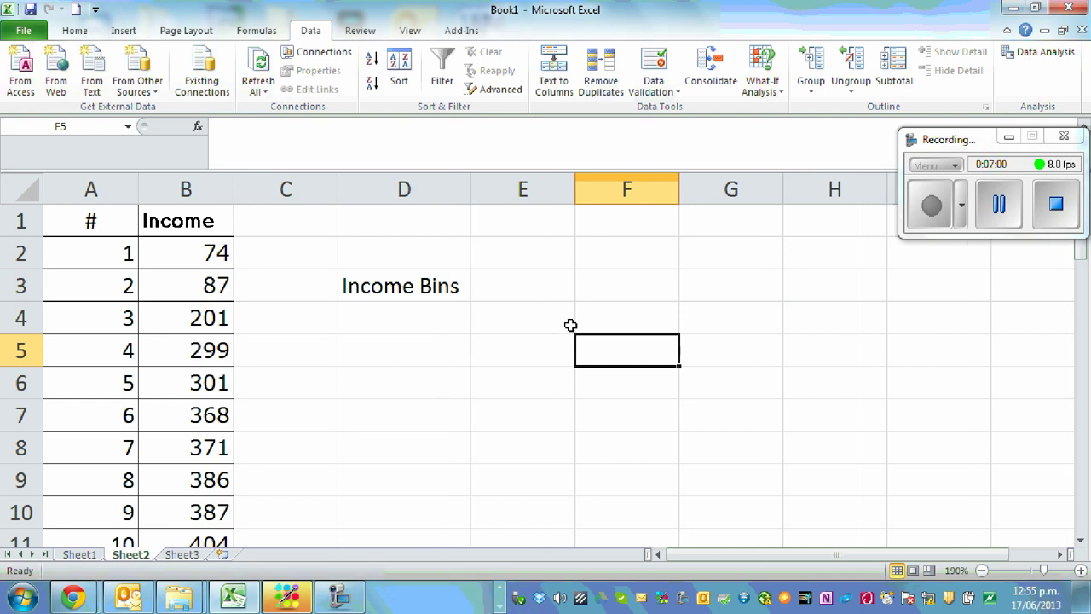
Step: Enter 100 and 200 in D4:D5 and fill the series down to 800 in D11
{"action": "left_click", "coordinate": [378, 320]}
{"action": "type", "text": "10"}
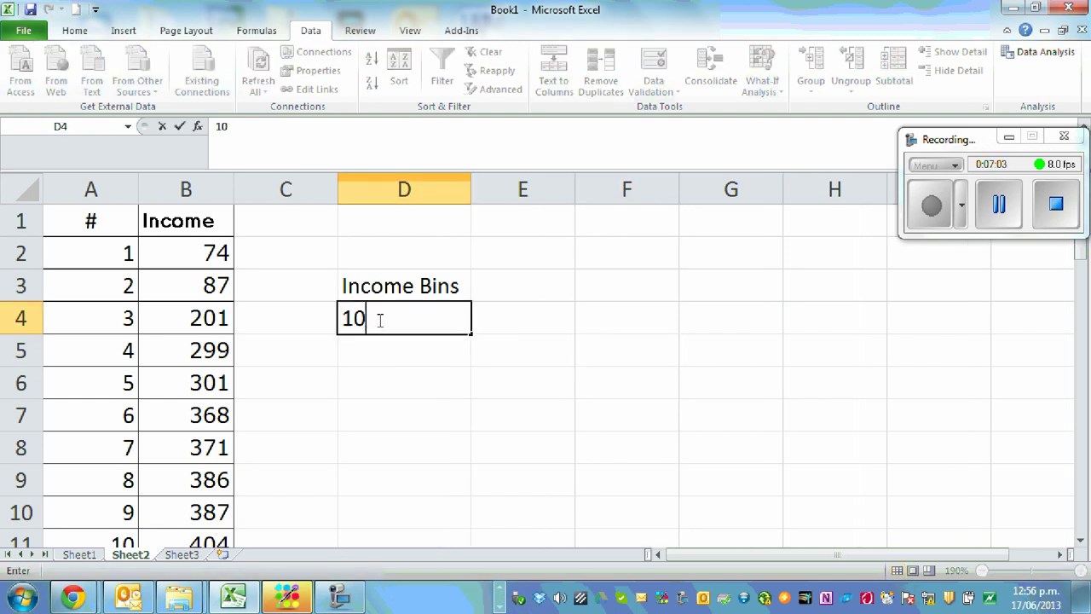
{"action": "type", "text": "0"}
{"action": "key", "text": "Return"}
{"action": "type", "text": "200"}
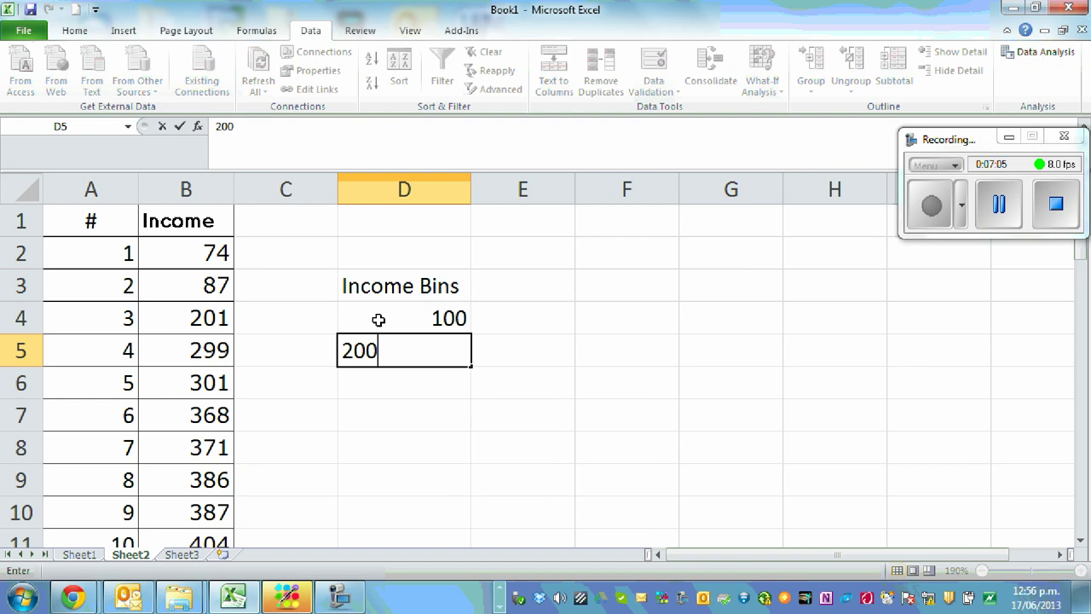
{"action": "left_click", "coordinate": [689, 380]}
{"action": "left_click_drag", "start_coordinate": [438, 318], "coordinate": [459, 463]}
{"action": "scroll", "coordinate": [648, 409], "scroll_direction": "up", "scroll_amount": 1}
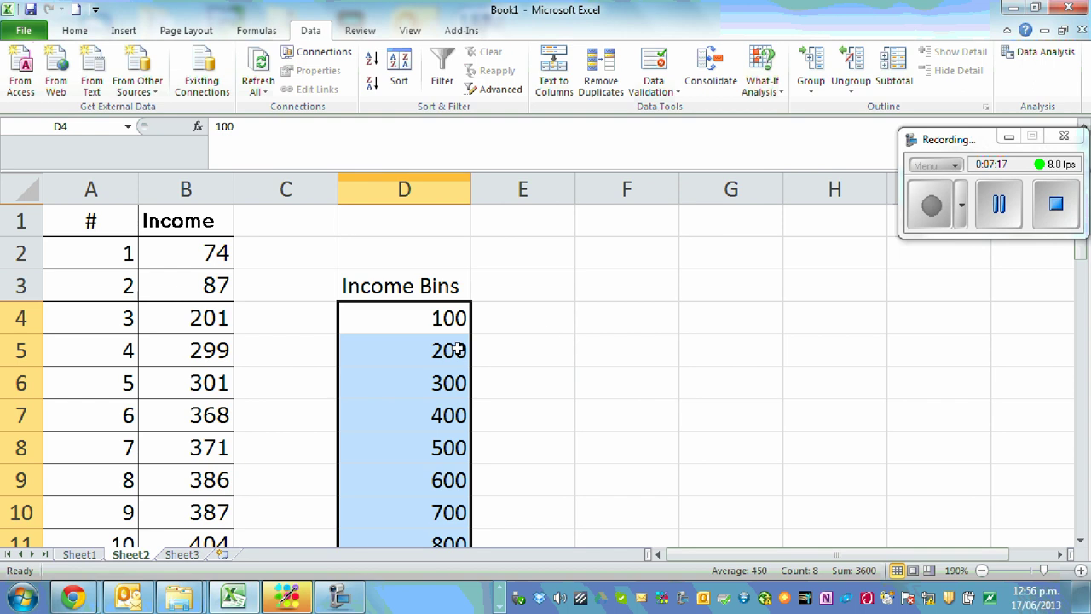
{"action": "left_click", "coordinate": [563, 319]}
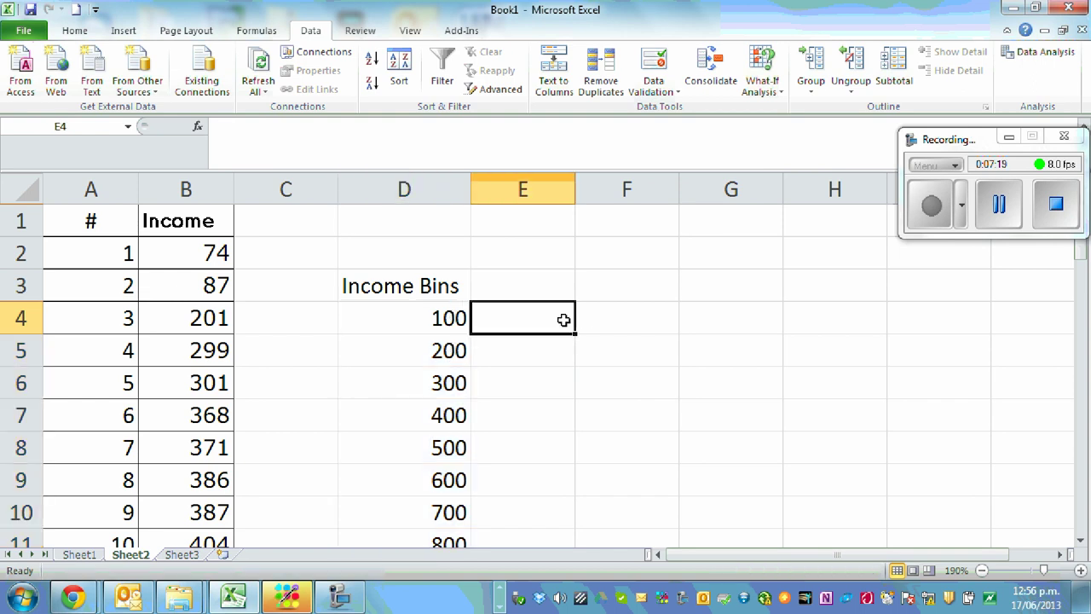
{"action": "left_click_drag", "start_coordinate": [972, 139], "coordinate": [948, 44]}
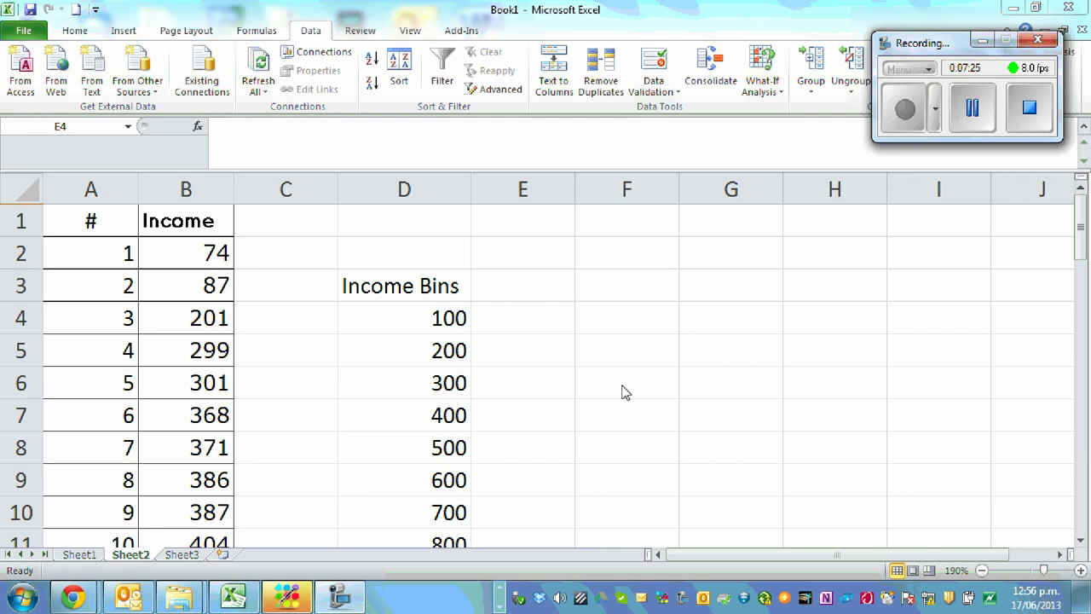
{"action": "mouse_move", "coordinate": [1084, 242]}
{"action": "left_mouse_down"}
{"action": "mouse_move", "coordinate": [1083, 291]}
{"action": "mouse_move", "coordinate": [1082, 228]}
{"action": "left_mouse_up"}
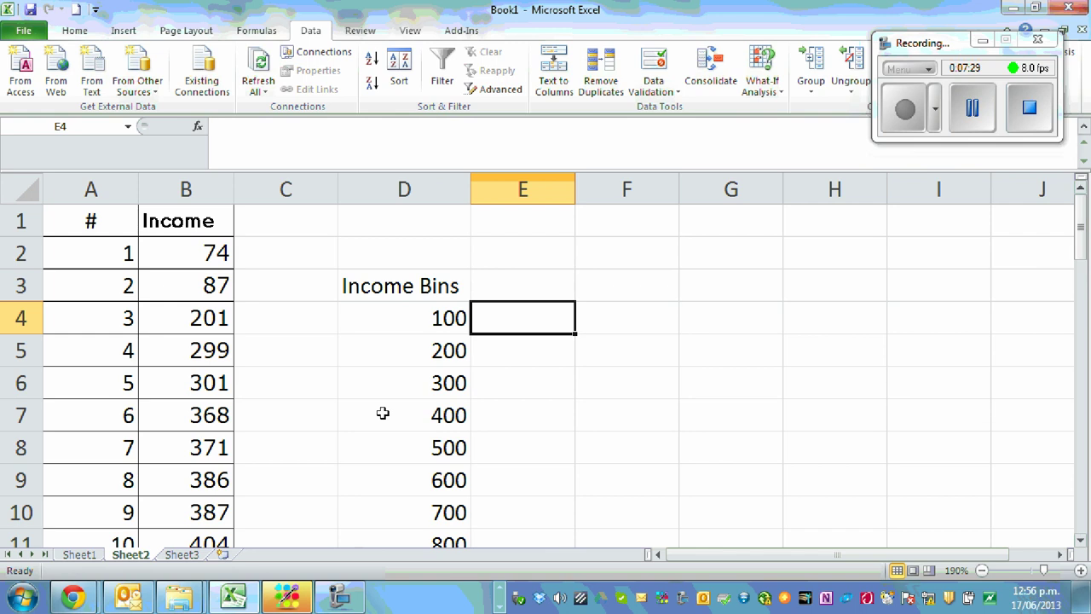
{"action": "left_click_drag", "start_coordinate": [955, 47], "coordinate": [966, 177]}
Step: Open the Histogram tool with Labels ticked and Input Range B1:B21
{"action": "left_click", "coordinate": [1038, 61]}
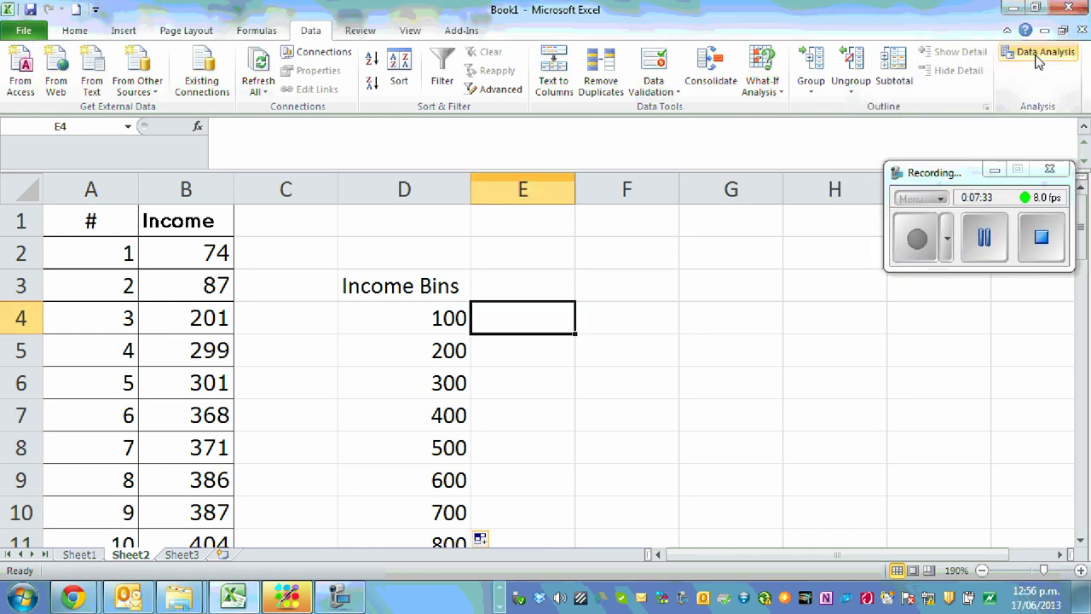
{"action": "left_click", "coordinate": [1037, 62]}
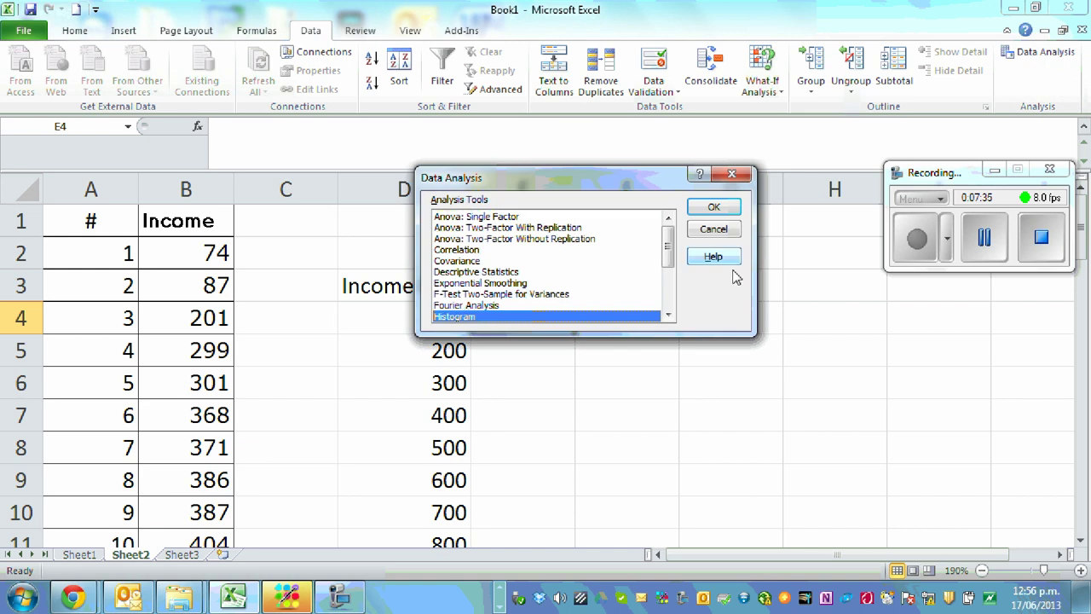
{"action": "left_click", "coordinate": [716, 208]}
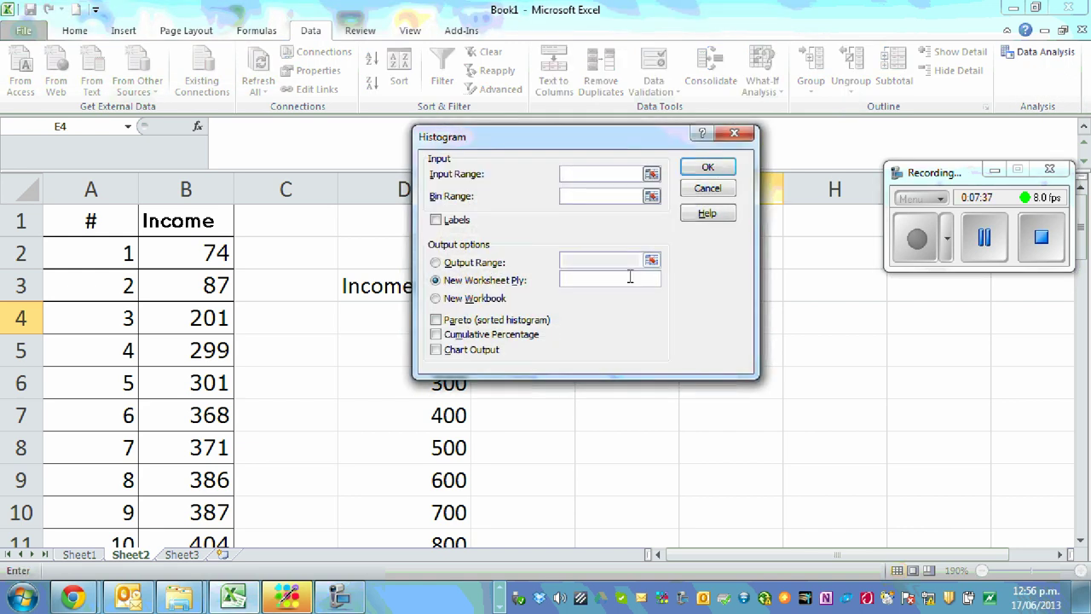
{"action": "left_click_drag", "start_coordinate": [529, 170], "coordinate": [596, 42]}
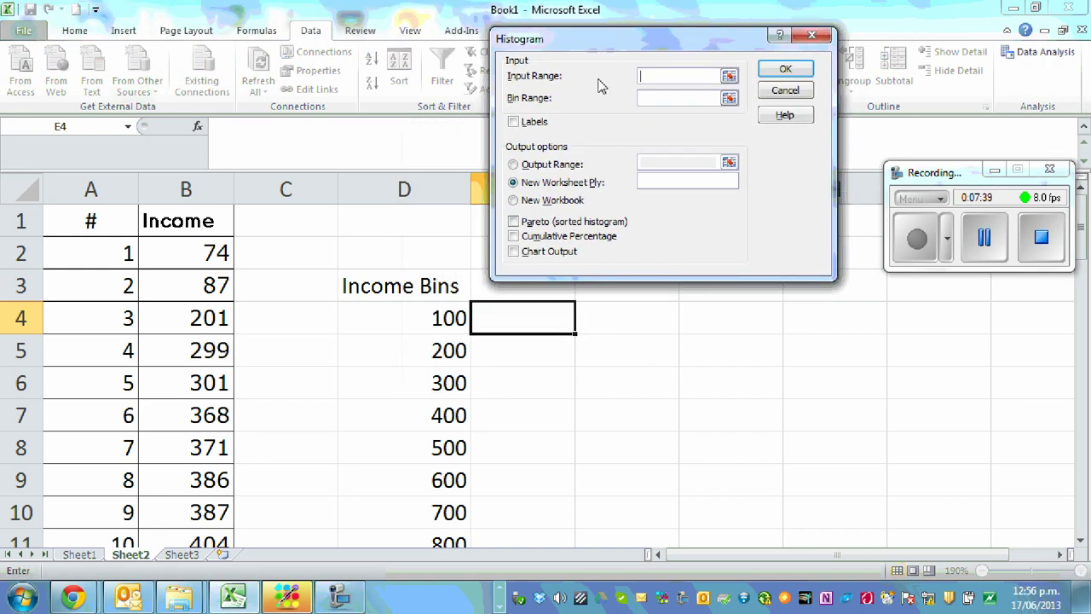
{"action": "left_click", "coordinate": [514, 123]}
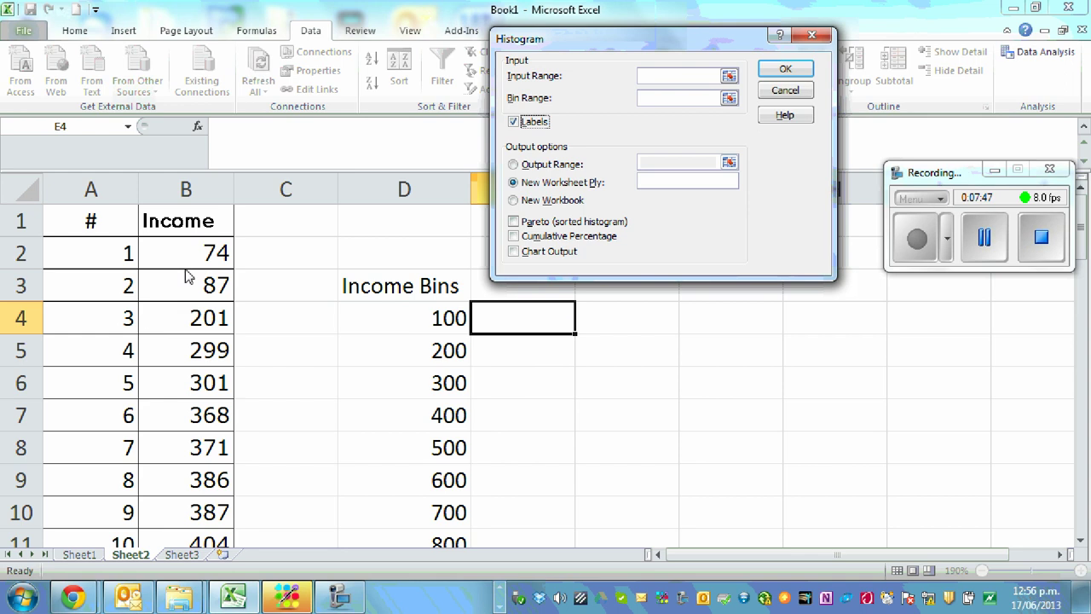
{"action": "left_click", "coordinate": [653, 75]}
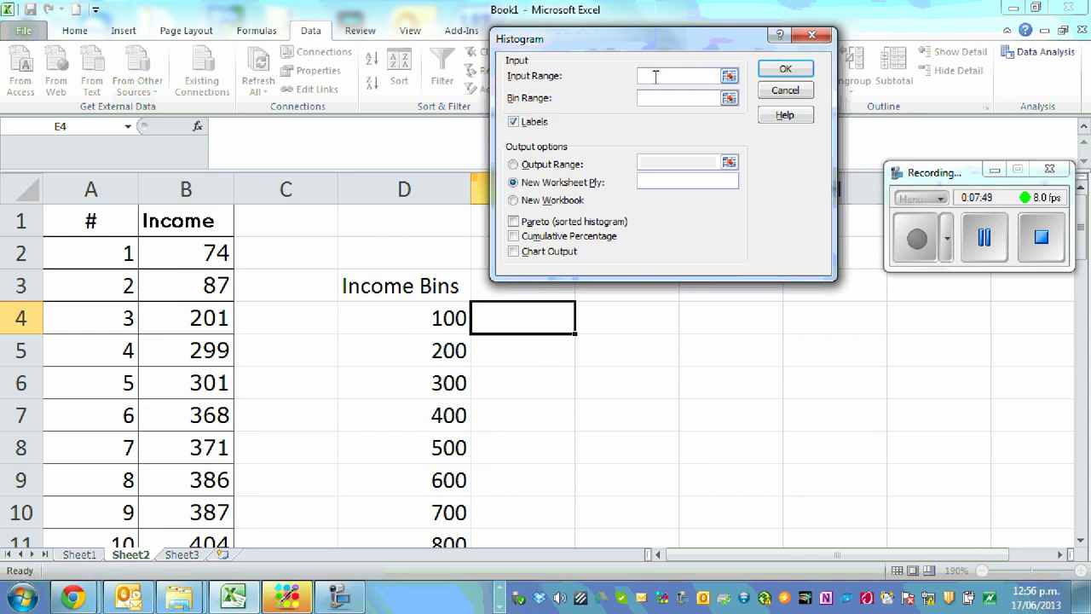
{"action": "left_click_drag", "start_coordinate": [196, 220], "coordinate": [198, 423]}
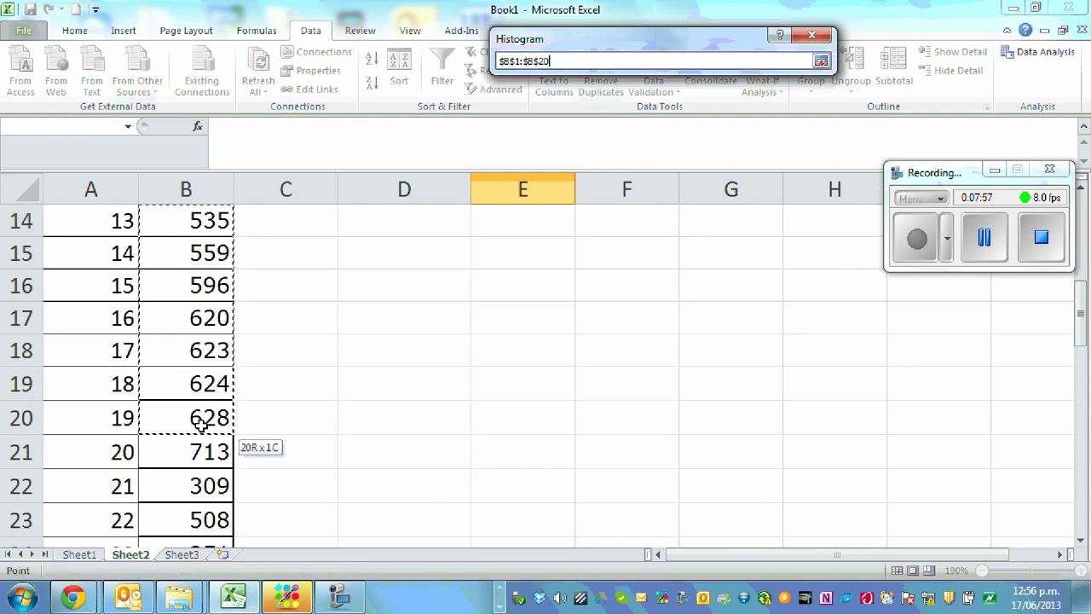
{"action": "left_click_drag", "start_coordinate": [199, 424], "coordinate": [198, 458]}
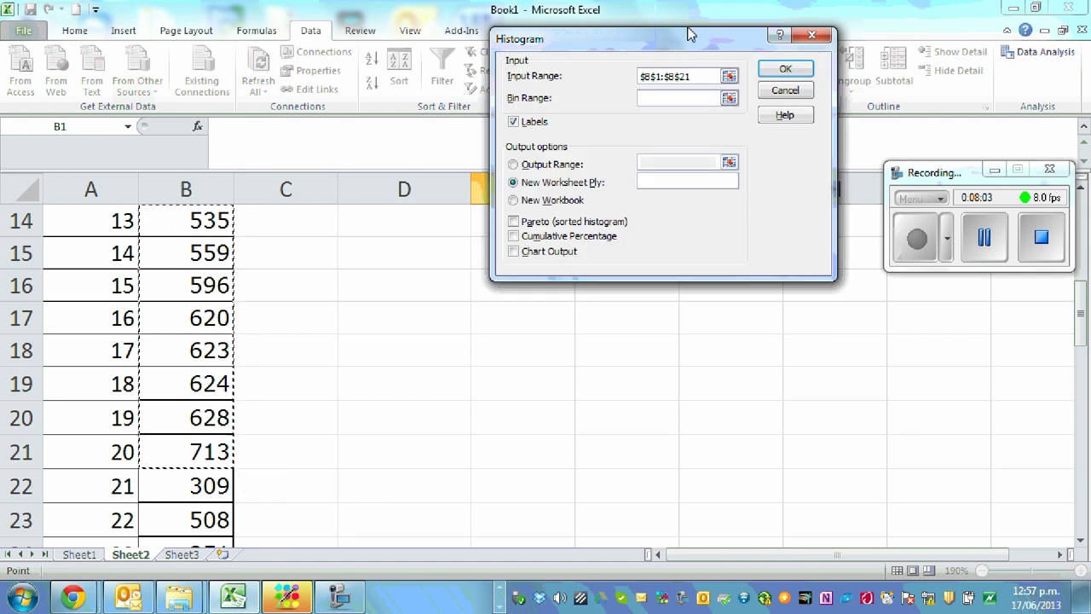
{"action": "left_click_drag", "start_coordinate": [689, 34], "coordinate": [692, 82]}
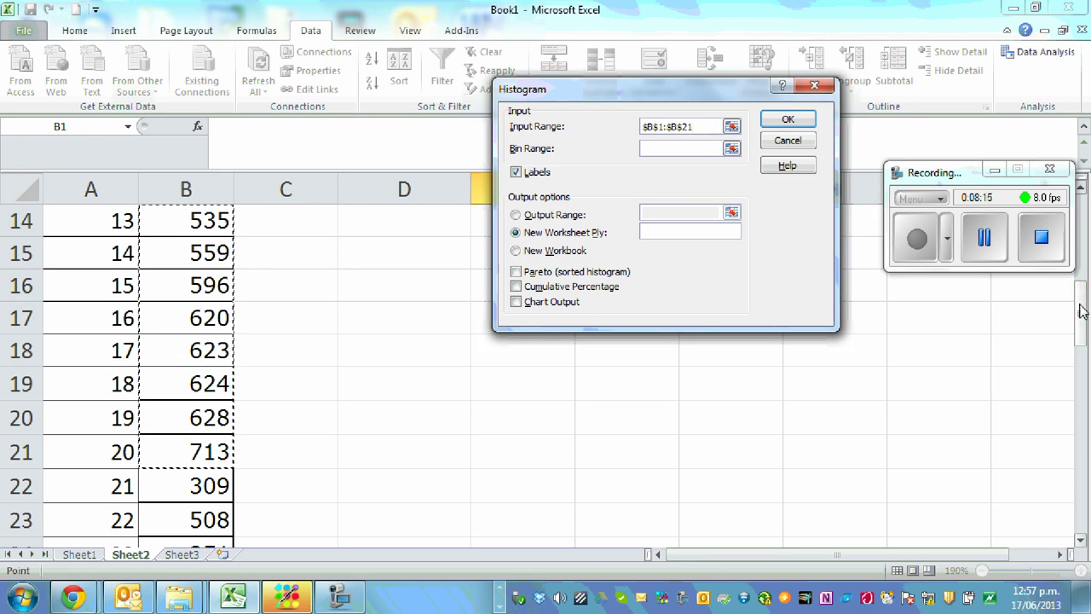
{"action": "left_click_drag", "start_coordinate": [1080, 311], "coordinate": [1085, 223]}
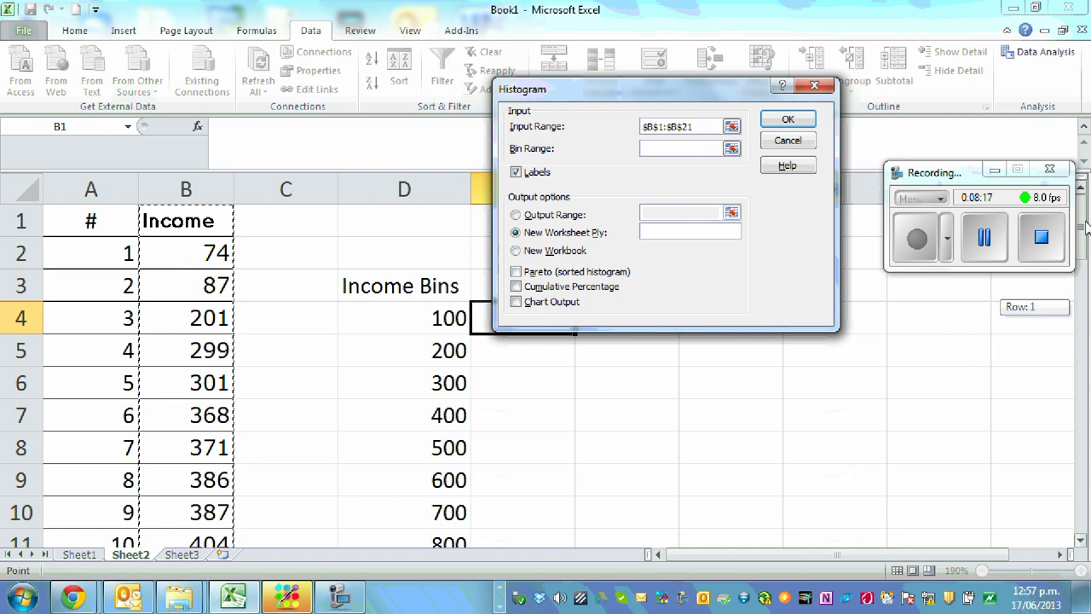
Step: Set the Bin Range to D3:D11 and run the histogram to a new worksheet
{"action": "left_click", "coordinate": [664, 148]}
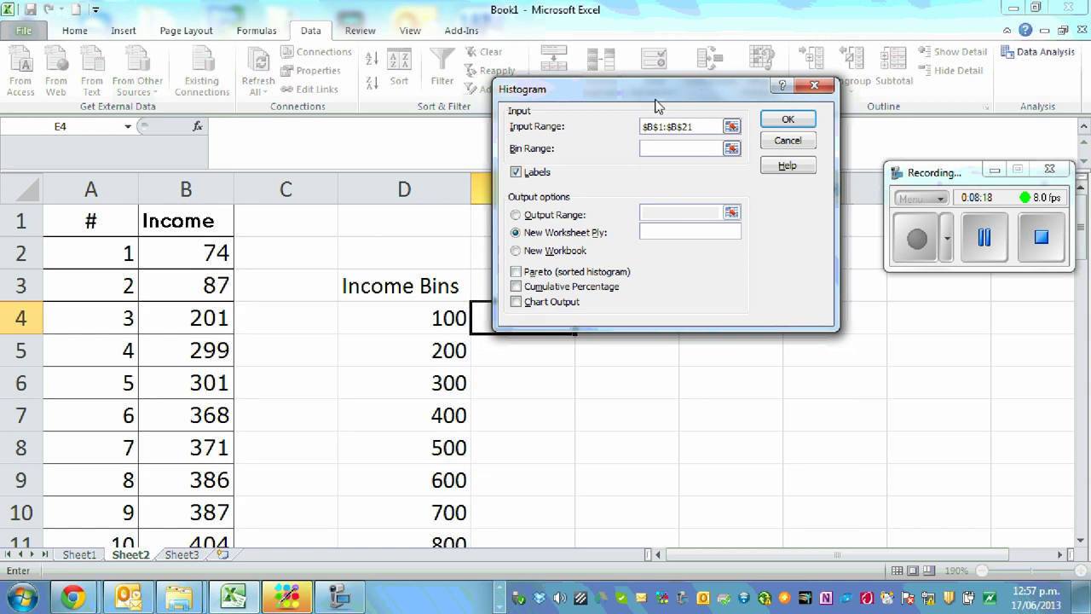
{"action": "left_click_drag", "start_coordinate": [657, 104], "coordinate": [681, 76]}
{"action": "left_click", "coordinate": [397, 286]}
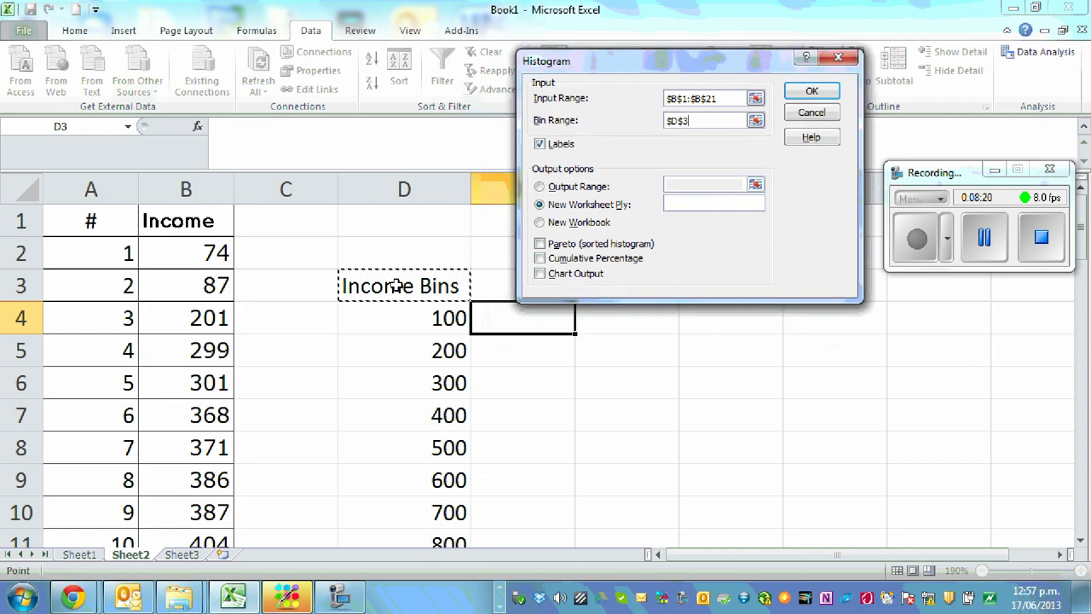
{"action": "left_click_drag", "start_coordinate": [397, 287], "coordinate": [418, 482]}
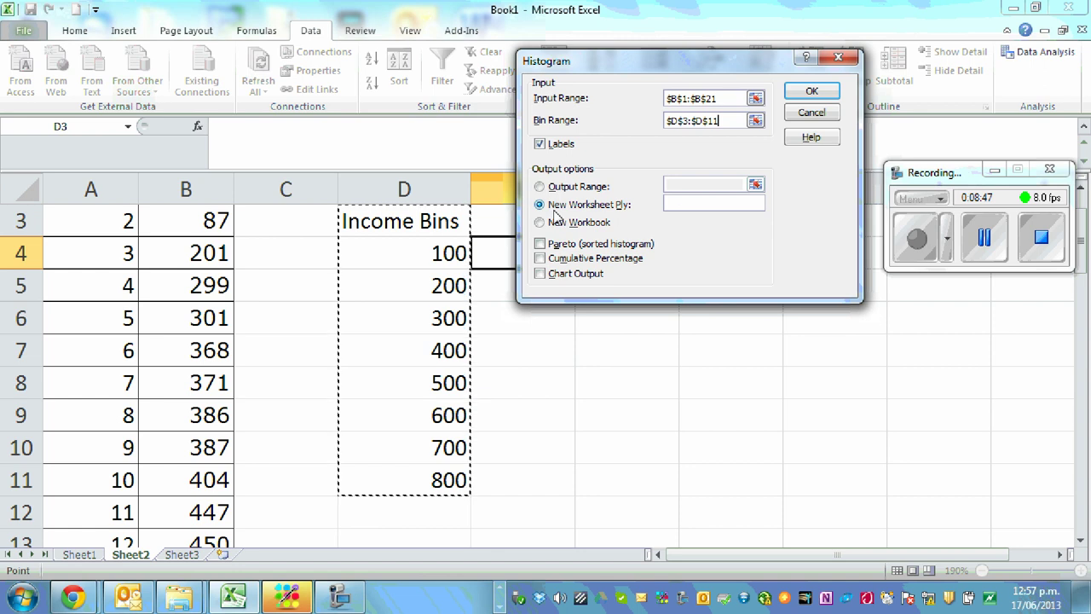
{"action": "left_click", "coordinate": [815, 94]}
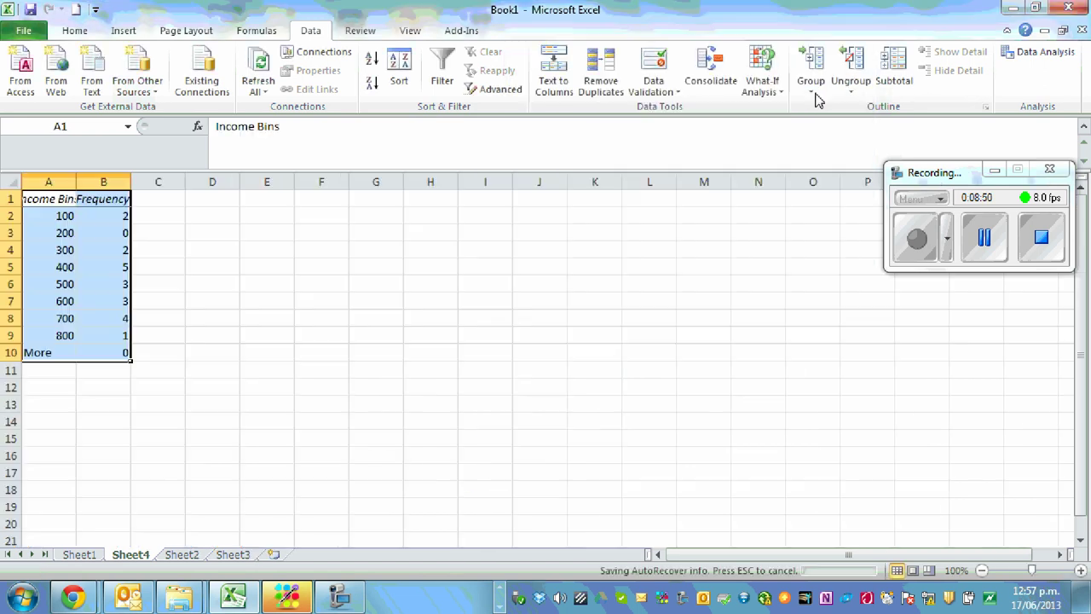
Step: Widen columns A and B so the Income Bins and Frequency headings show fully
{"action": "double_click", "coordinate": [76, 182]}
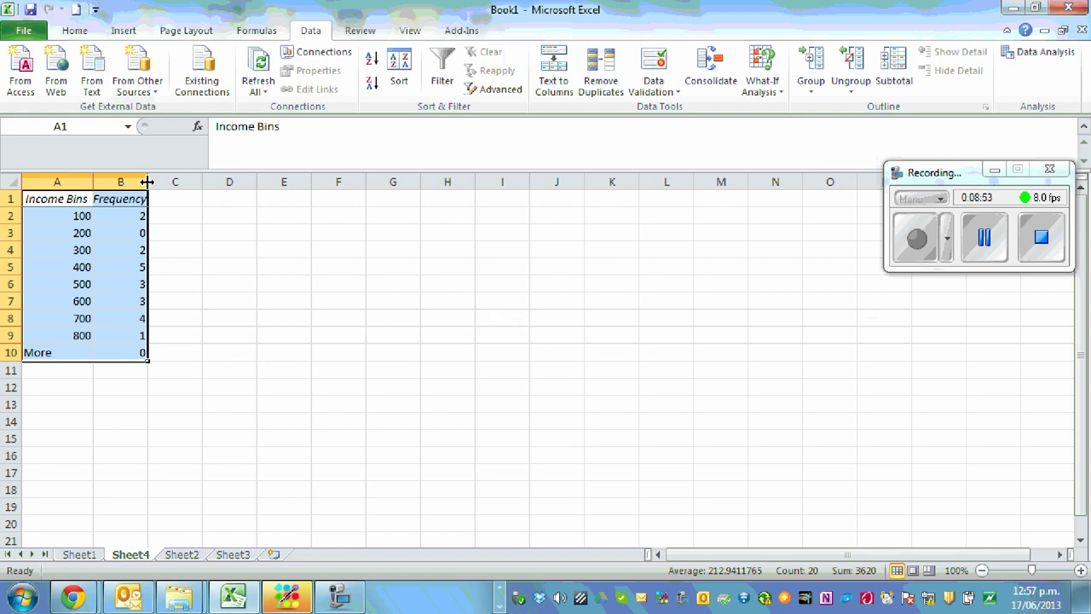
{"action": "left_click_drag", "start_coordinate": [147, 181], "coordinate": [184, 182]}
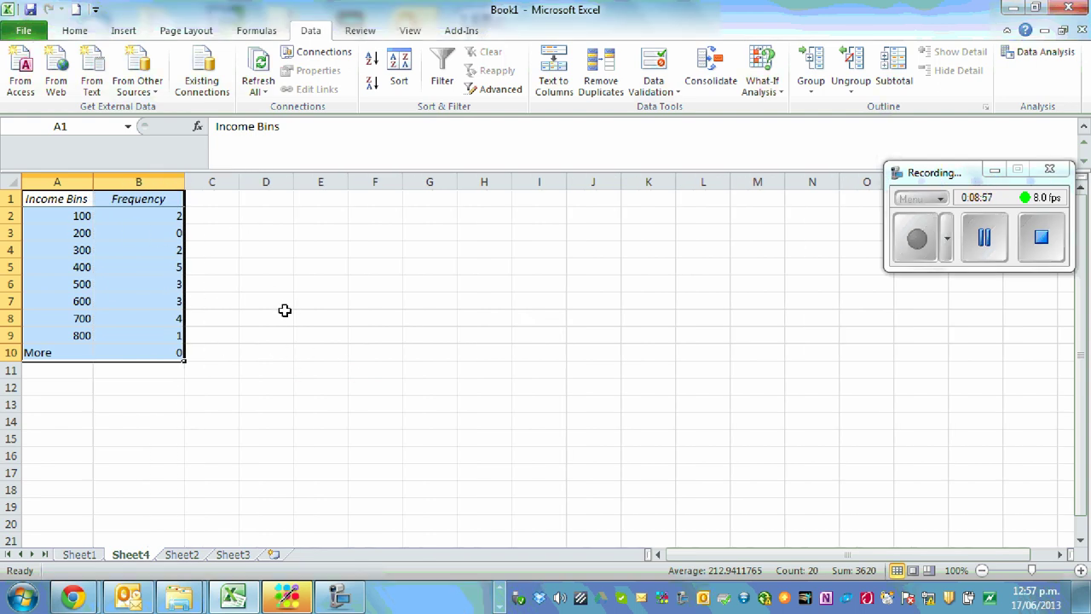
{"action": "scroll", "coordinate": [285, 310], "scroll_direction": "up", "scroll_amount": 3}
{"action": "scroll", "coordinate": [287, 311], "scroll_direction": "up", "scroll_amount": 5}
{"action": "scroll", "coordinate": [608, 355], "scroll_direction": "down", "scroll_amount": 1}
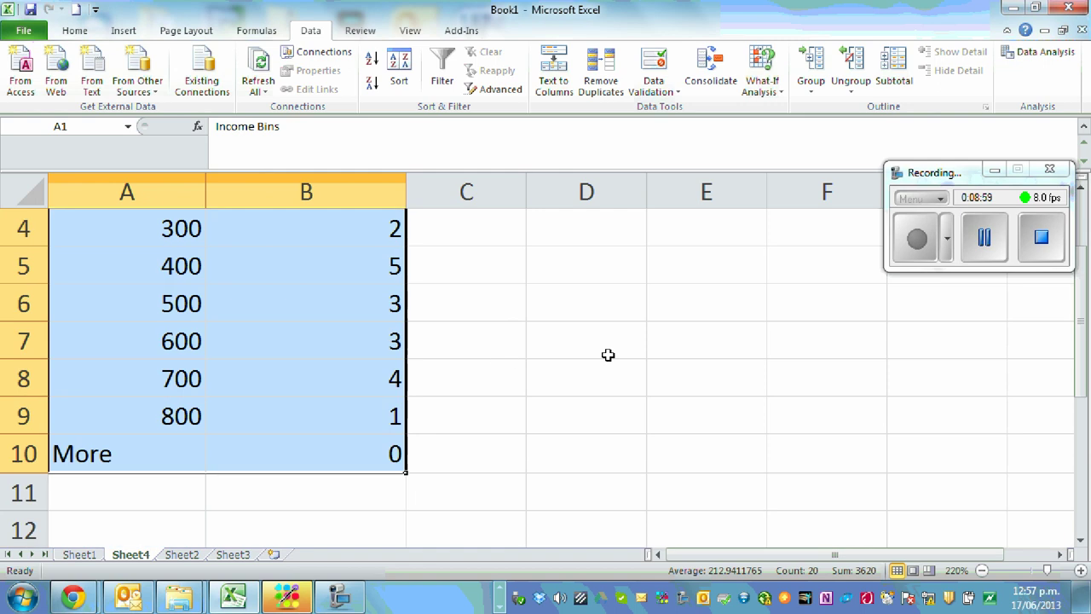
{"action": "scroll", "coordinate": [608, 354], "scroll_direction": "up", "scroll_amount": 1}
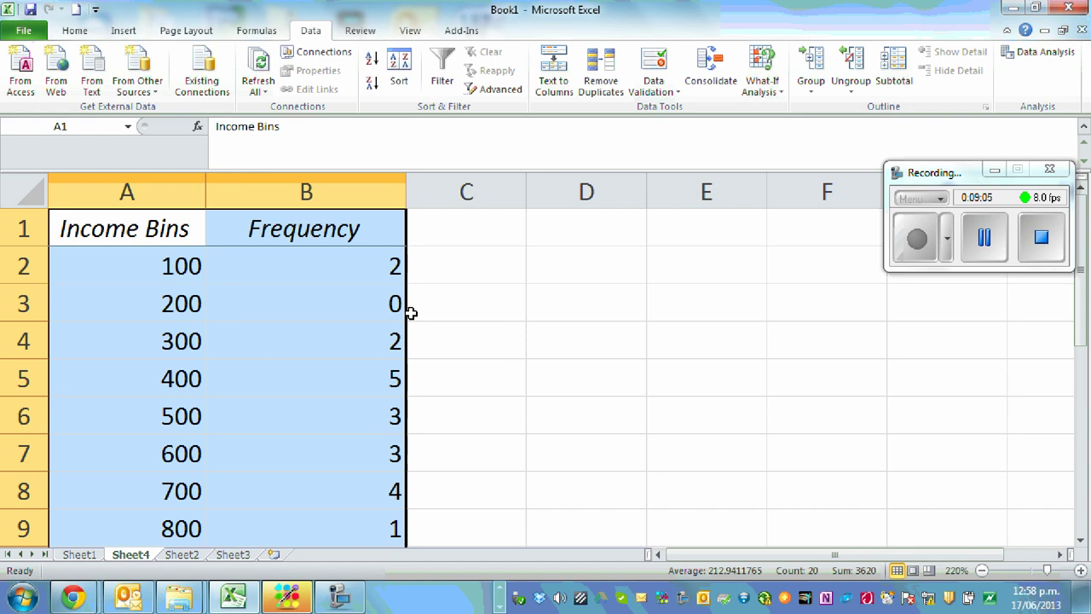
Step: Relabel the first four bins as 0-100, 100-200, 200-300 and 300-400
{"action": "double_click", "coordinate": [149, 268]}
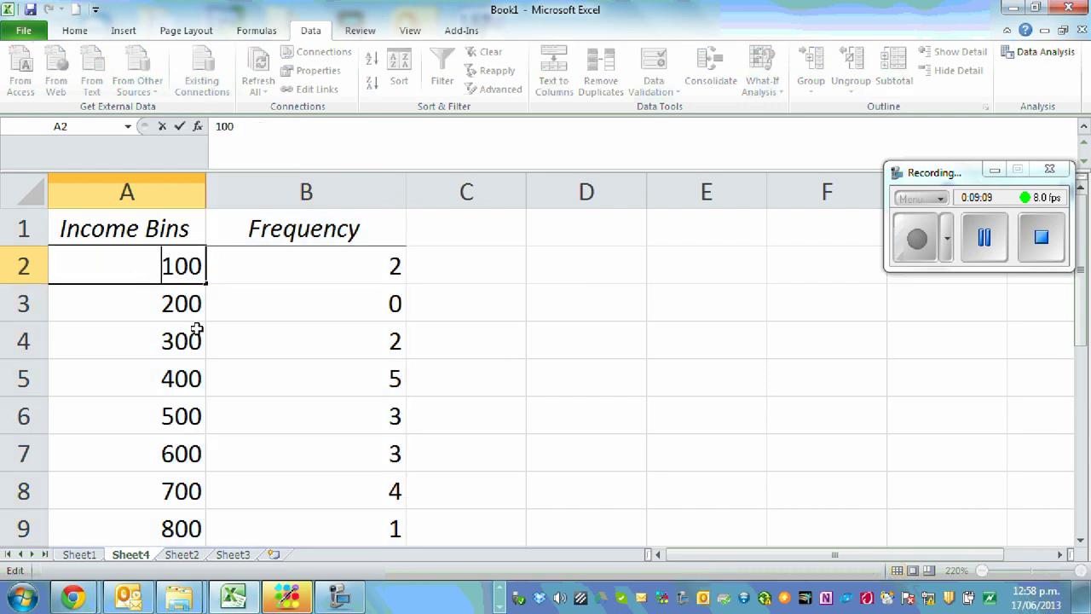
{"action": "type", "text": "0-"}
{"action": "key", "text": "Return"}
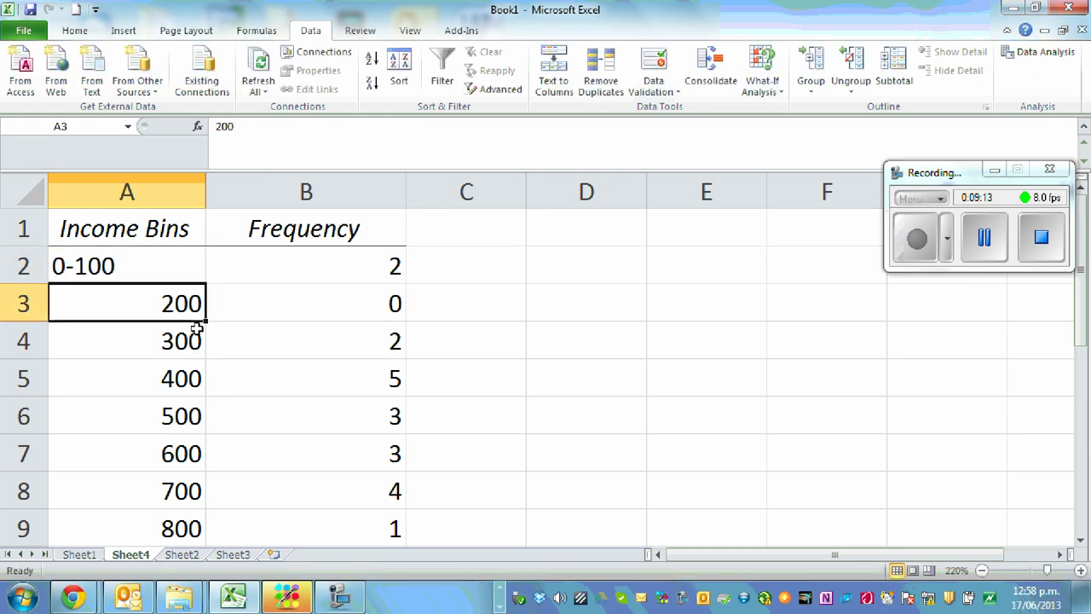
{"action": "double_click", "coordinate": [146, 308]}
{"action": "type", "text": "100"}
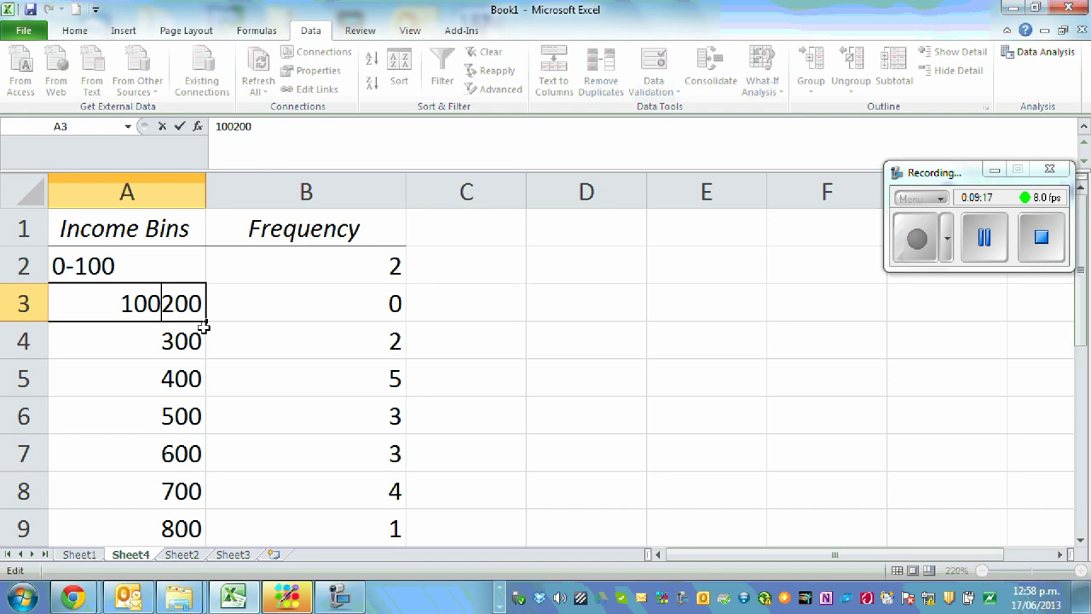
{"action": "type", "text": "-"}
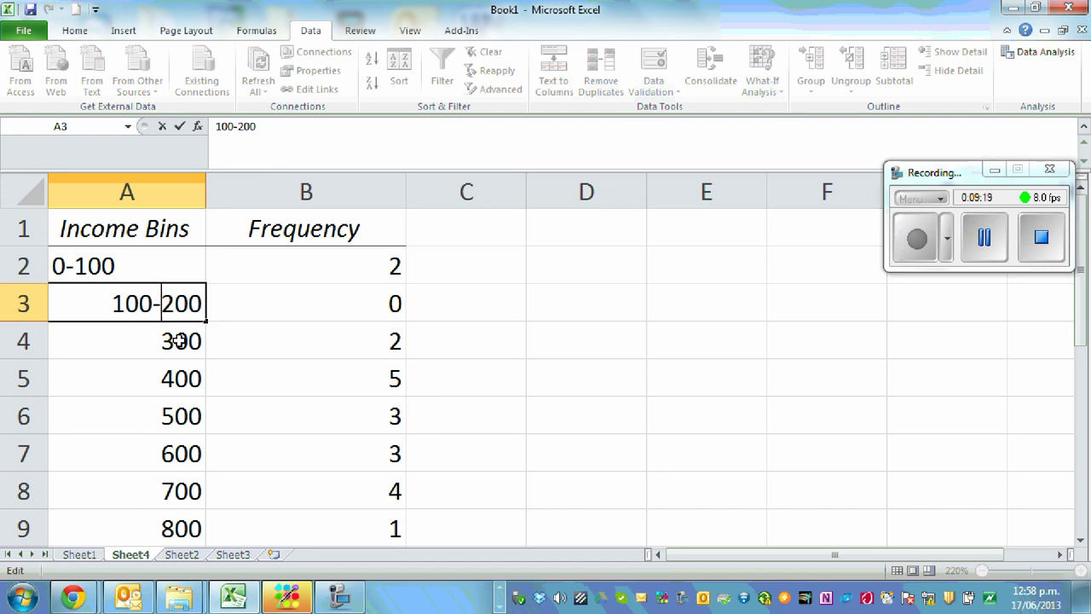
{"action": "double_click", "coordinate": [128, 343]}
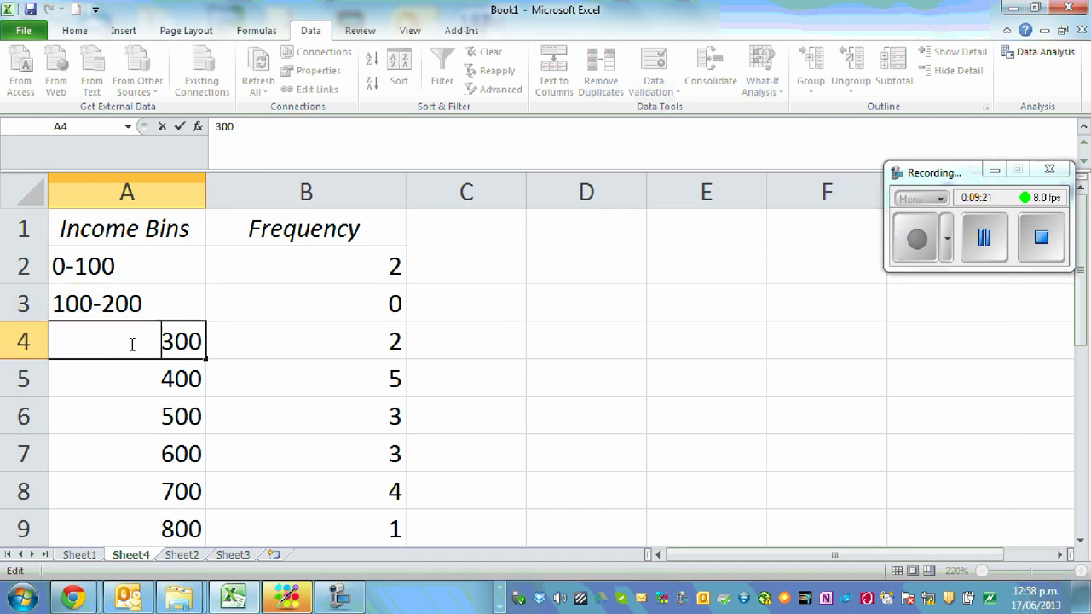
{"action": "type", "text": "200-"}
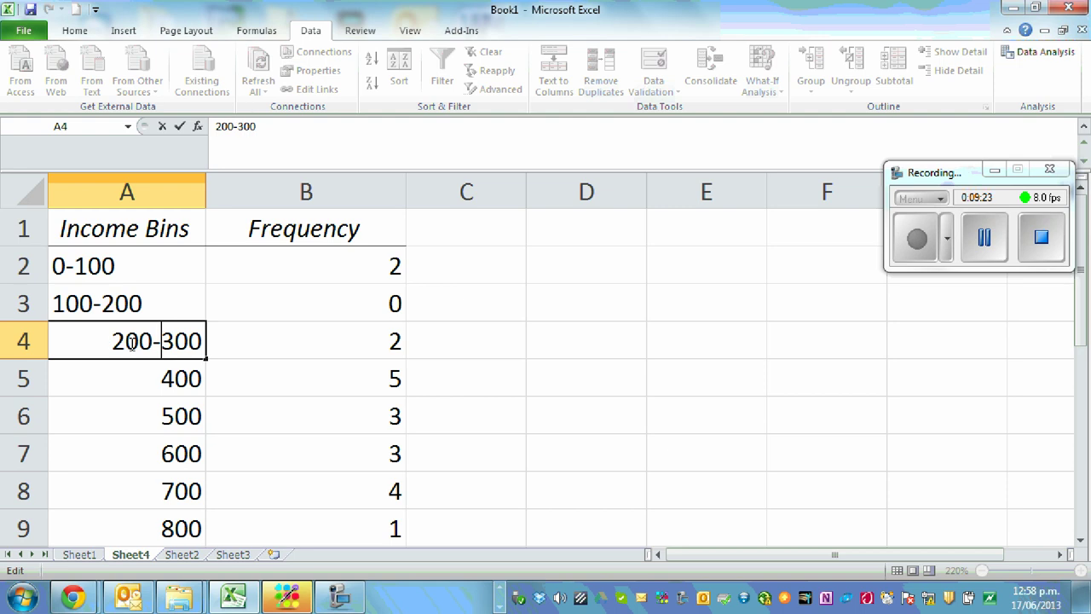
{"action": "double_click", "coordinate": [102, 377]}
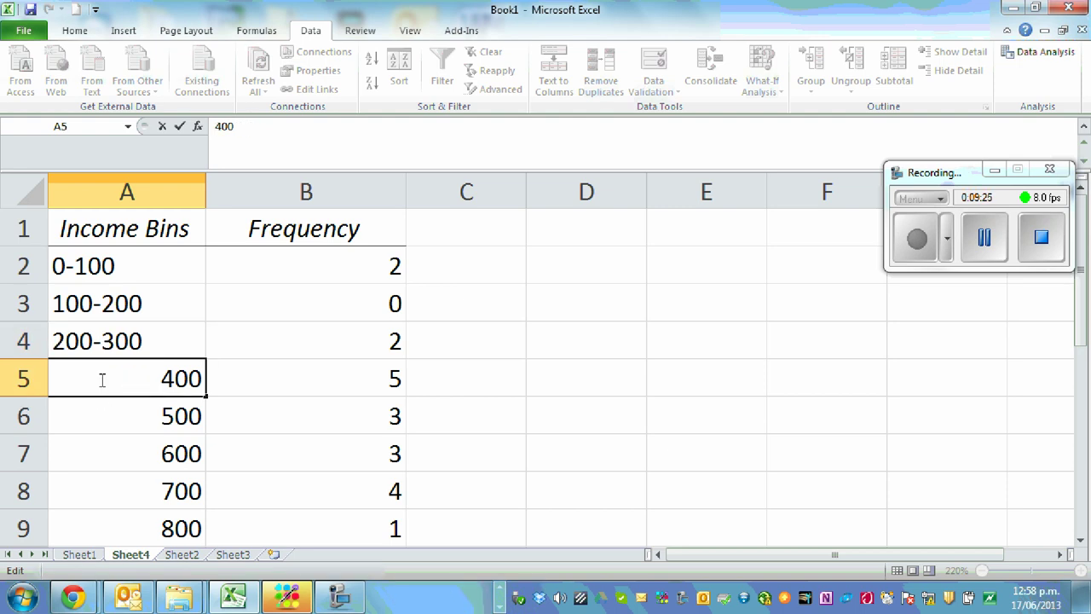
{"action": "type", "text": "300-"}
{"action": "key", "text": "Return"}
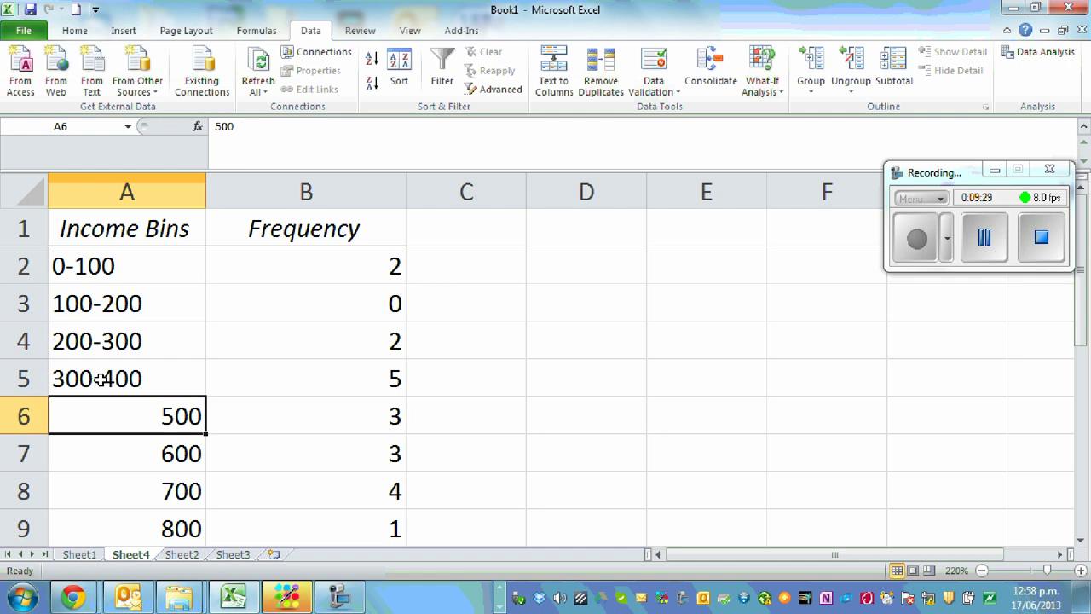
Step: Relabel the remaining bins as 400-500, 500-600, 600-700 and 700-800
{"action": "double_click", "coordinate": [109, 419]}
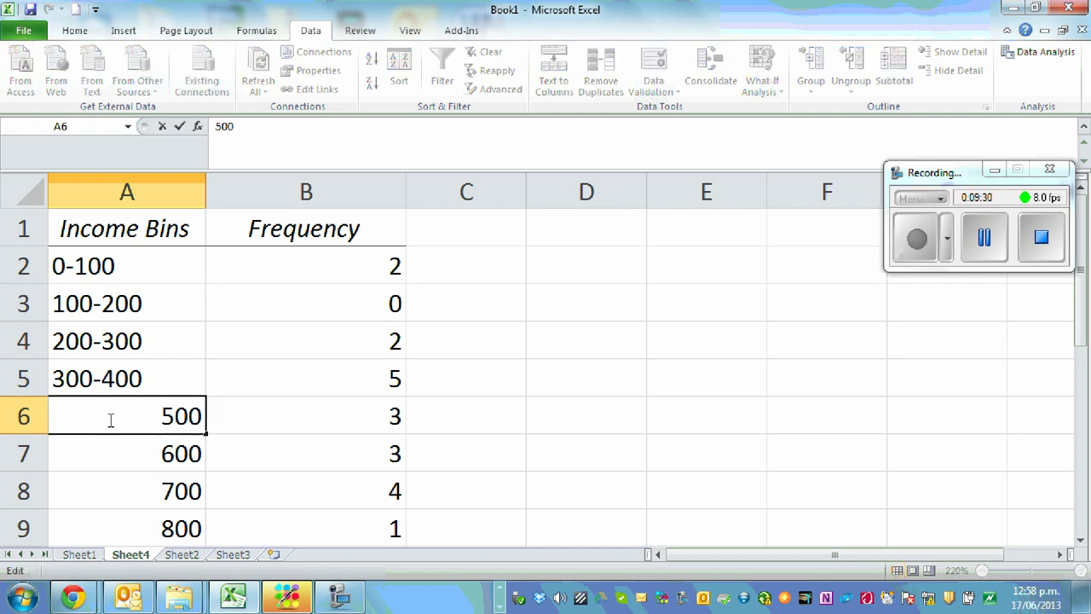
{"action": "type", "text": "400-"}
{"action": "key", "text": "Return"}
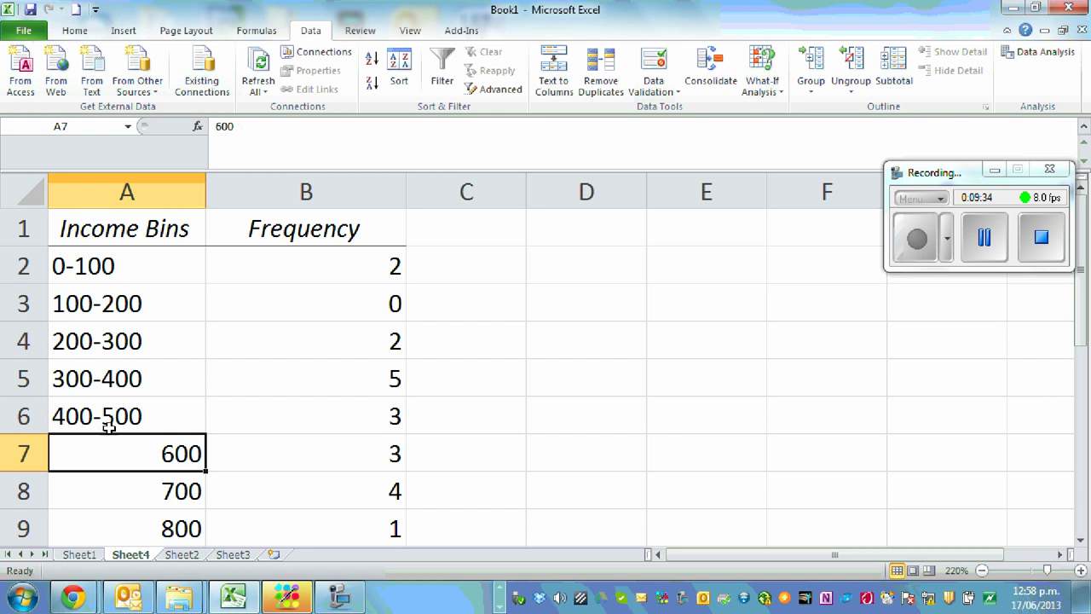
{"action": "double_click", "coordinate": [160, 453]}
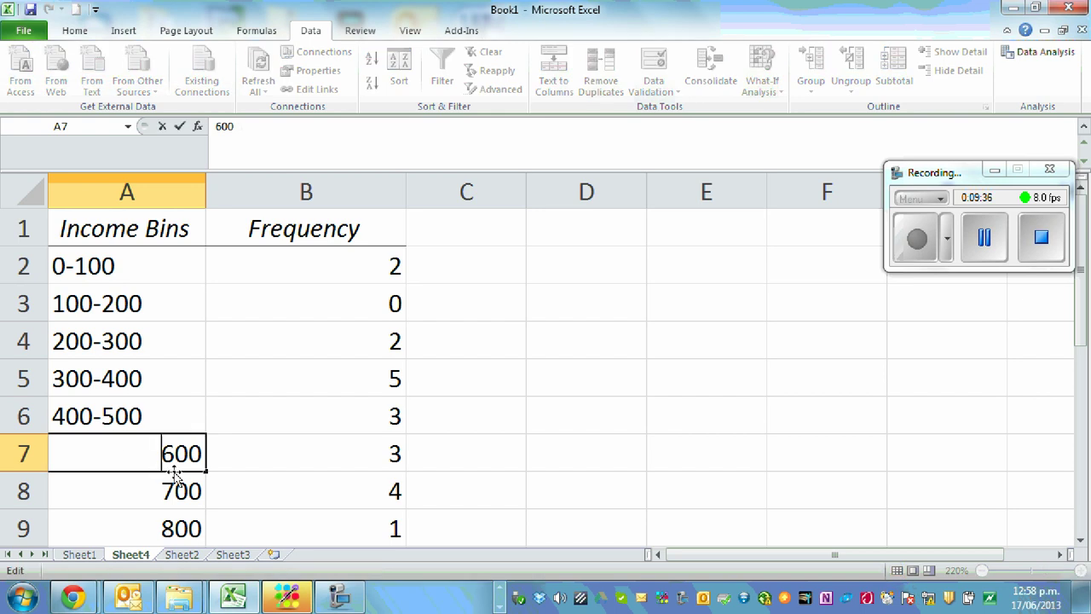
{"action": "type", "text": "500-"}
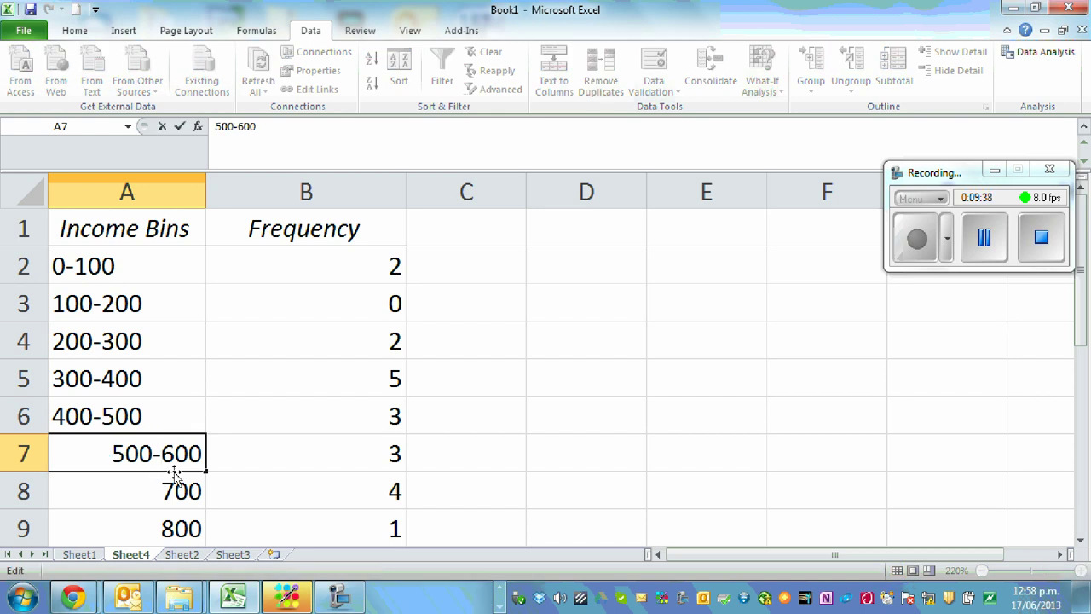
{"action": "key", "text": "Return"}
{"action": "double_click", "coordinate": [162, 489]}
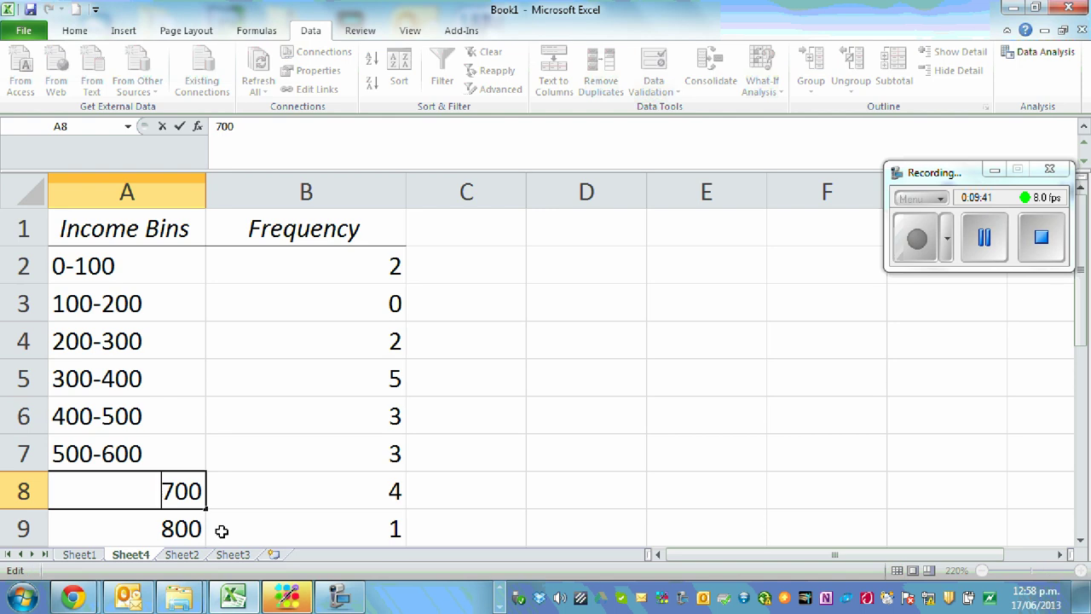
{"action": "type", "text": "600-"}
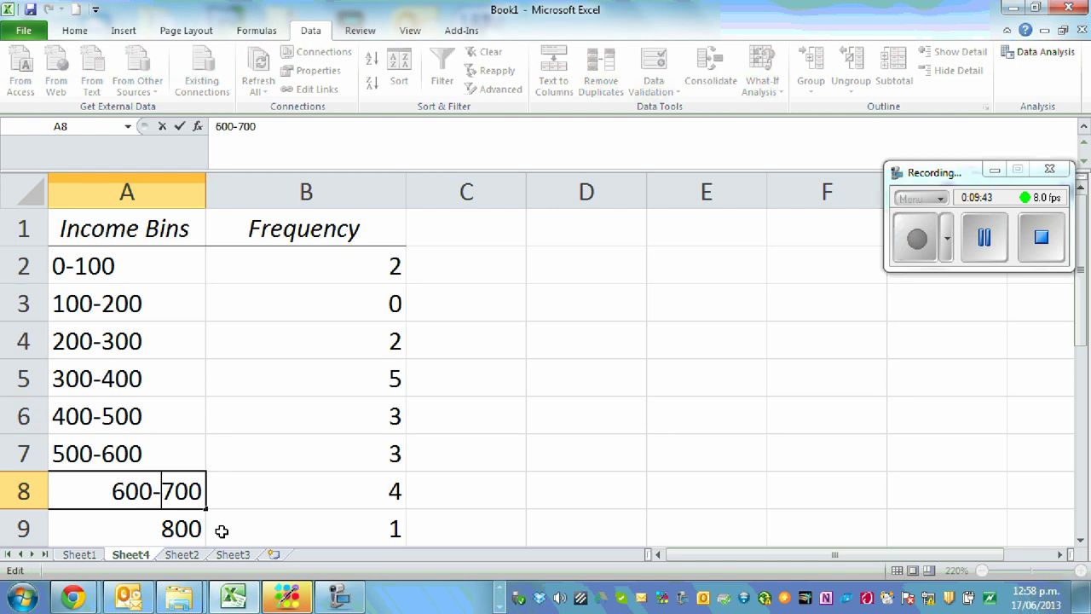
{"action": "left_click", "coordinate": [334, 491]}
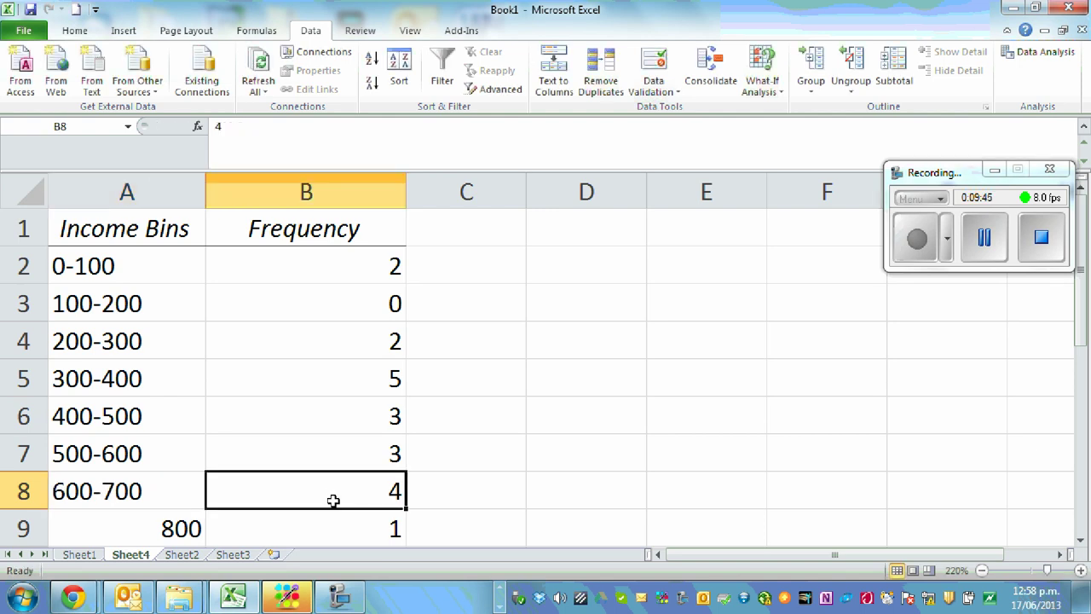
{"action": "double_click", "coordinate": [157, 530]}
{"action": "type", "text": "700"}
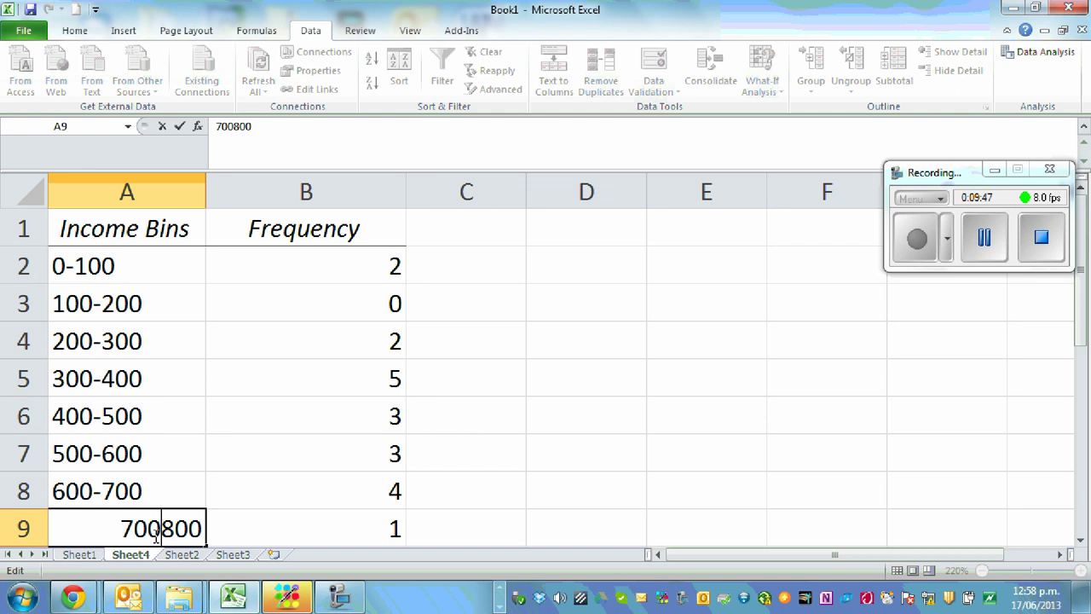
{"action": "type", "text": "-"}
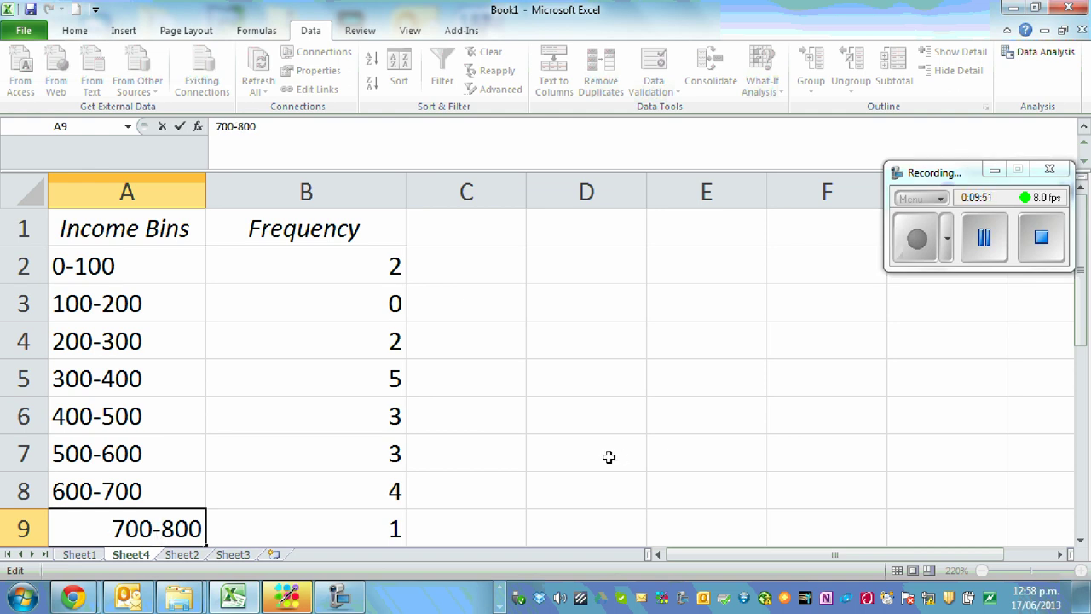
{"action": "left_click", "coordinate": [606, 455]}
Step: Shorten the A1 header from 'Income Bins' to 'Income'
{"action": "left_click", "coordinate": [120, 231]}
{"action": "key", "text": "F2"}
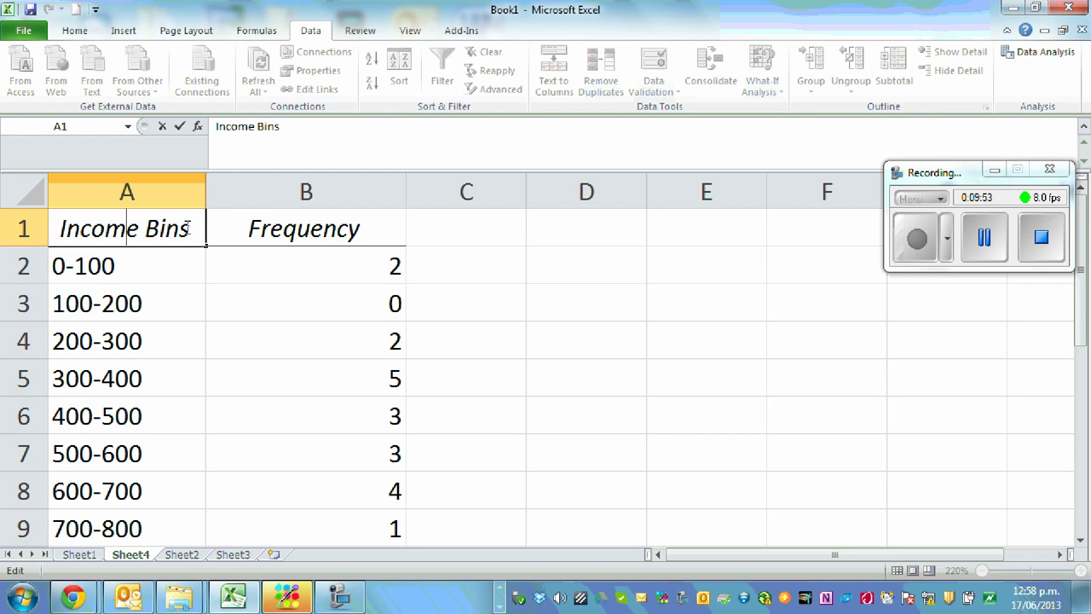
{"action": "key", "text": "BackSpace"}
{"action": "key", "text": "BackSpace"}
{"action": "key", "text": "BackSpace"}
{"action": "key", "text": "BackSpace"}
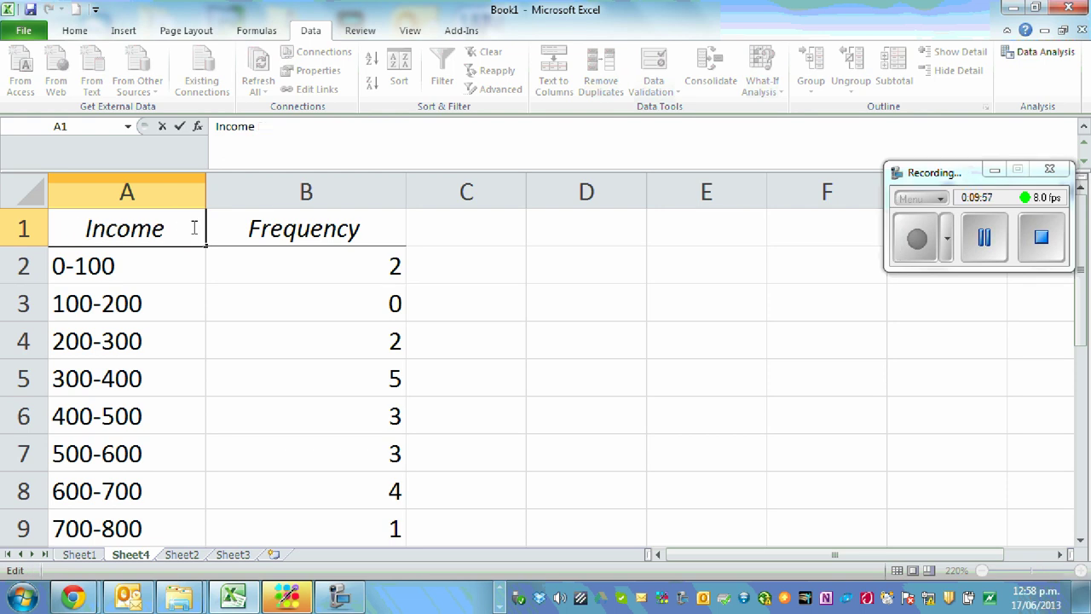
{"action": "left_click", "coordinate": [538, 338]}
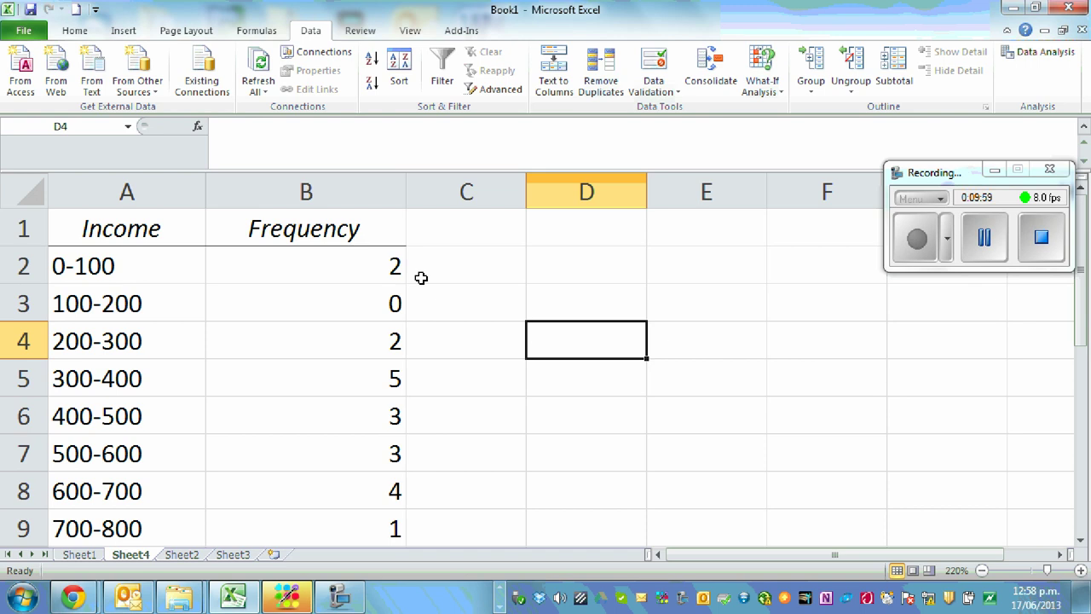
Step: Clear the More row A10:B10 and select the table A1:B9
{"action": "scroll", "coordinate": [514, 380], "scroll_direction": "down", "scroll_amount": 1}
{"action": "scroll", "coordinate": [528, 382], "scroll_direction": "up", "scroll_amount": 1}
{"action": "scroll", "coordinate": [537, 383], "scroll_direction": "down", "scroll_amount": 1}
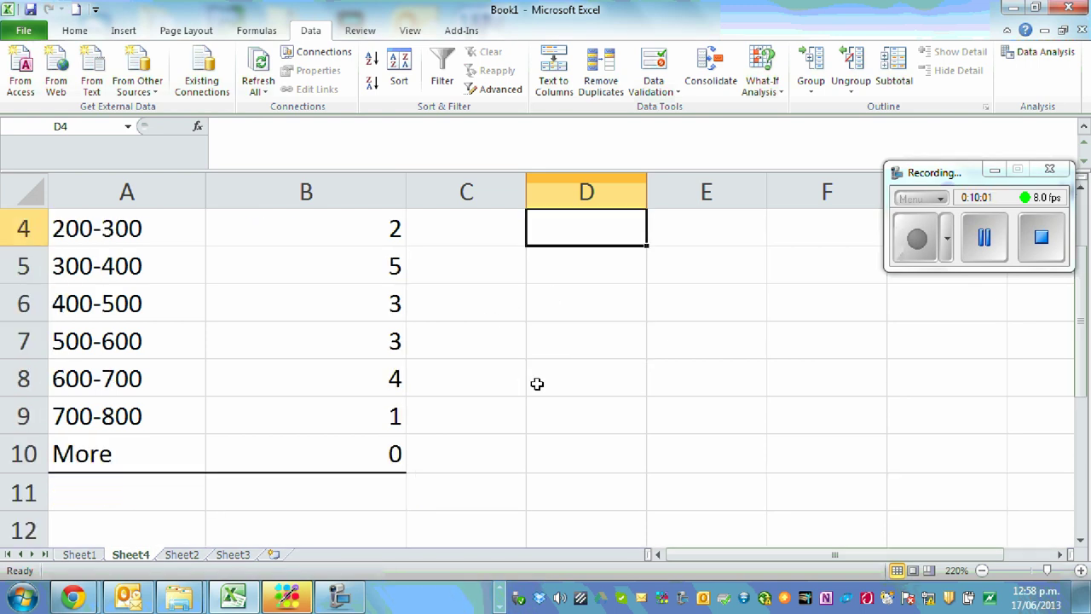
{"action": "left_click_drag", "start_coordinate": [74, 447], "coordinate": [283, 458]}
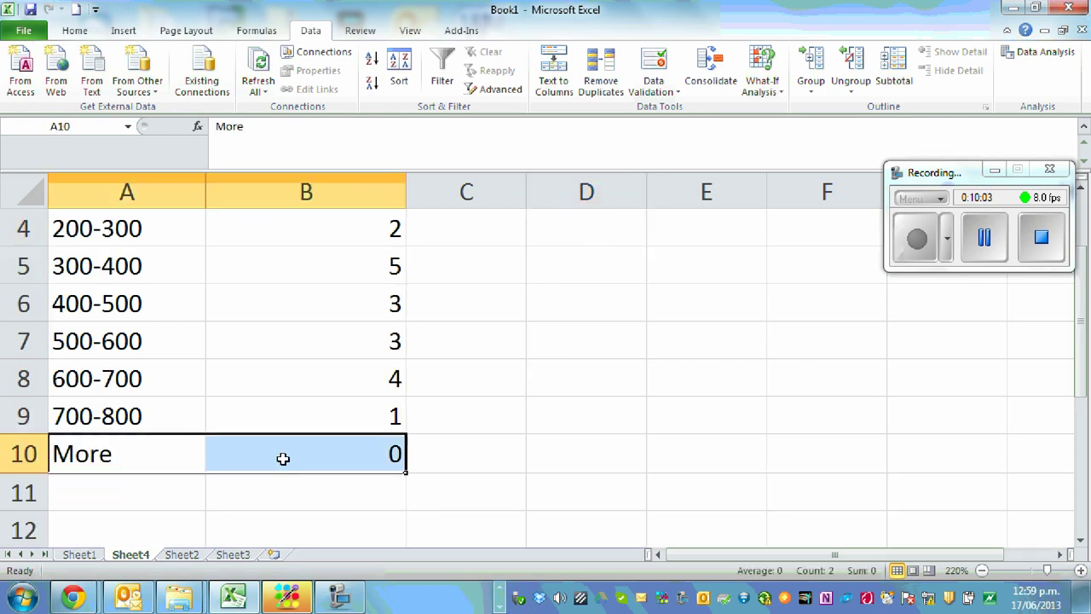
{"action": "key", "text": "Delete"}
{"action": "left_click", "coordinate": [575, 413]}
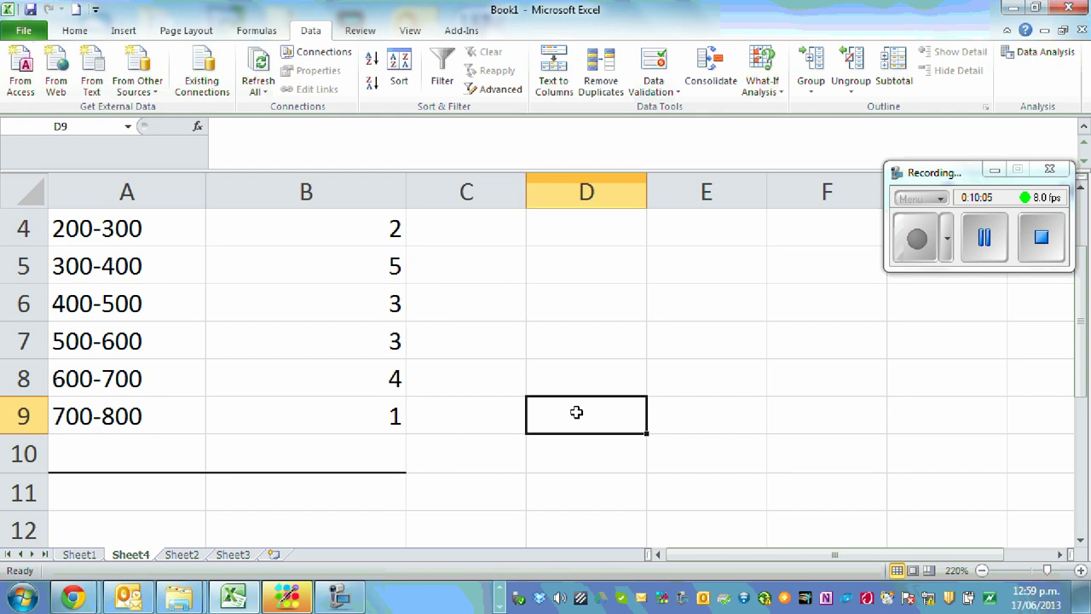
{"action": "scroll", "coordinate": [576, 411], "scroll_direction": "up", "scroll_amount": 1}
{"action": "left_click_drag", "start_coordinate": [83, 227], "coordinate": [292, 419]}
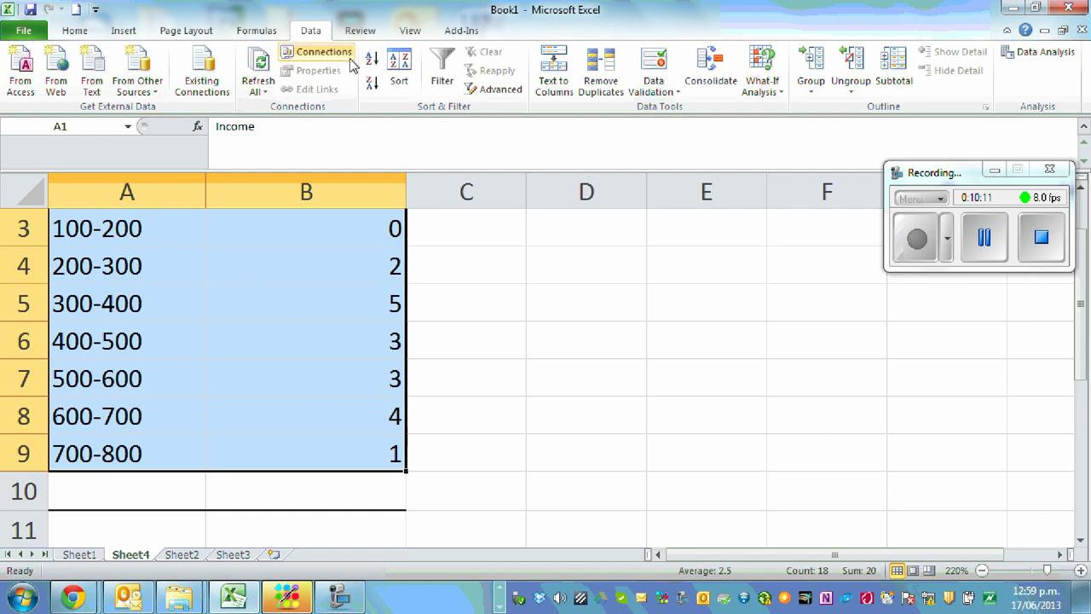
Step: Insert a clustered bar chart of the Frequency data
{"action": "left_click", "coordinate": [121, 31]}
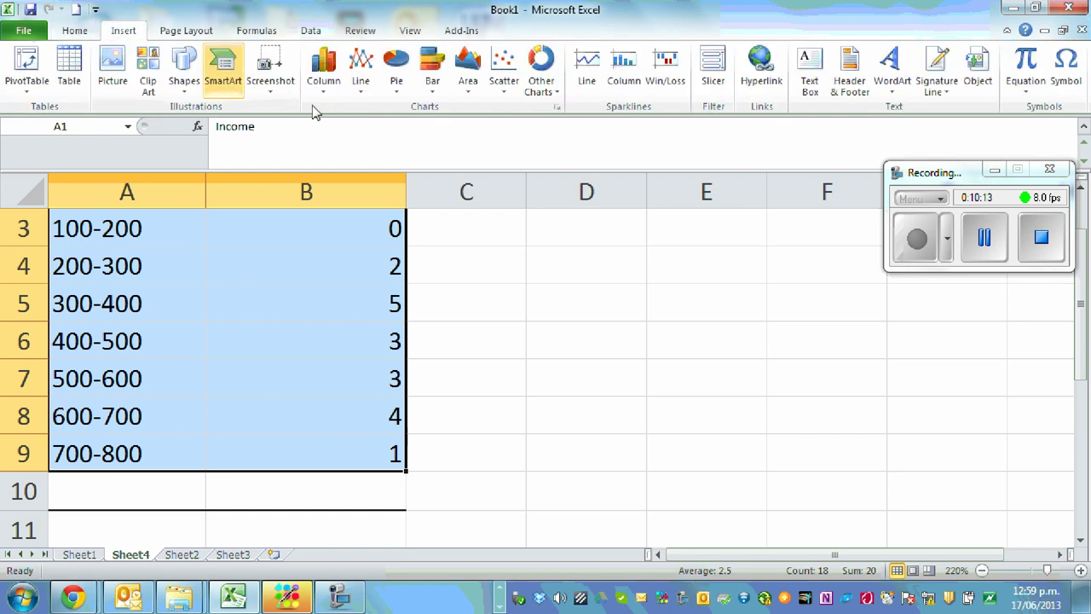
{"action": "left_click", "coordinate": [433, 77]}
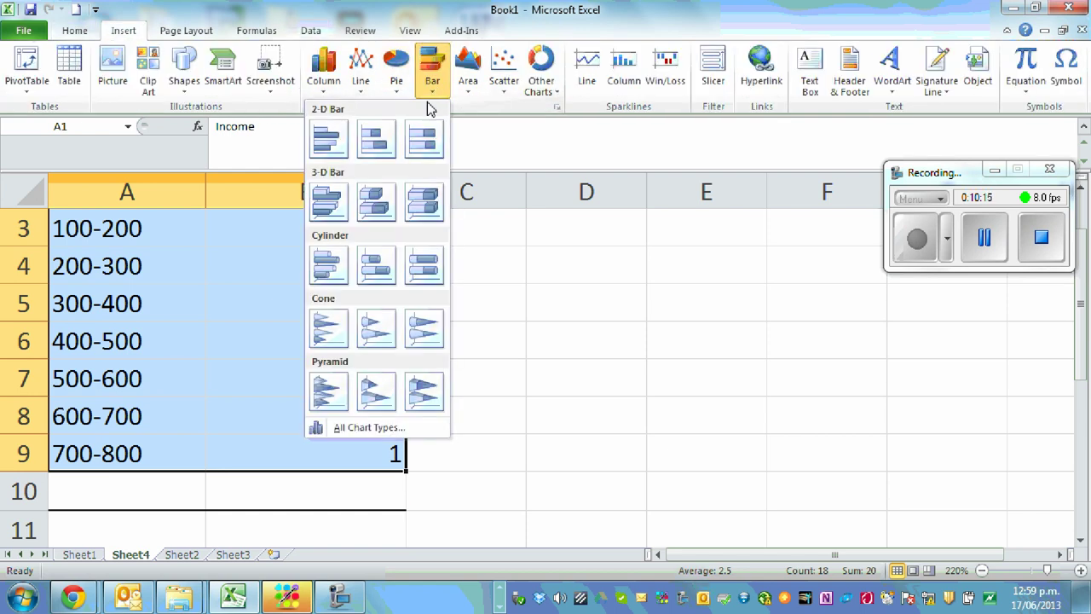
{"action": "left_click", "coordinate": [333, 147]}
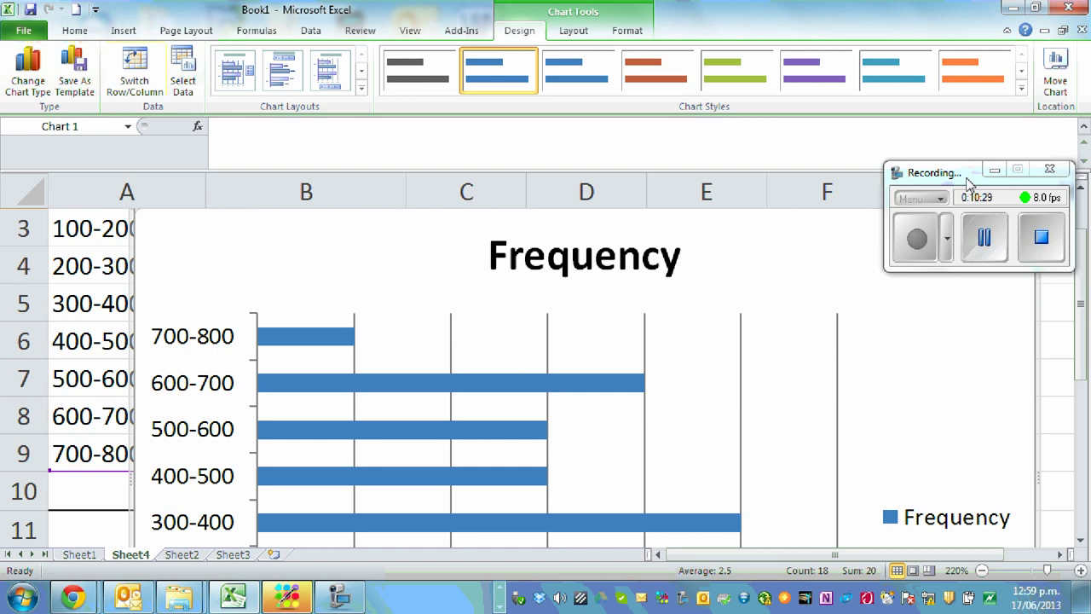
{"action": "left_click_drag", "start_coordinate": [971, 185], "coordinate": [974, 109]}
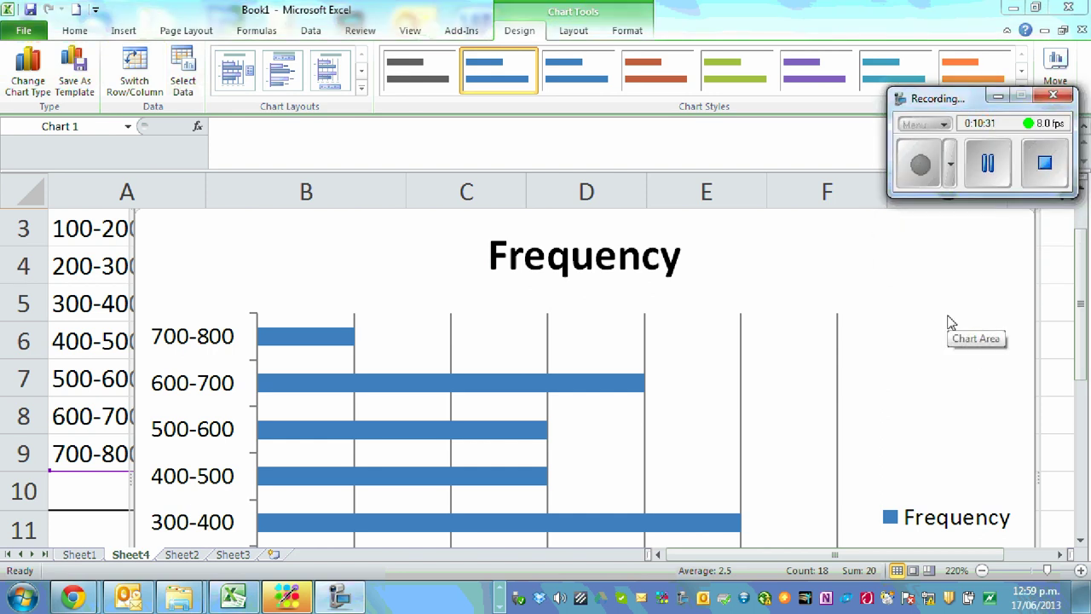
Step: Delete that bar chart and reselect the Income and Frequency table A1:B9
{"action": "left_click", "coordinate": [474, 290]}
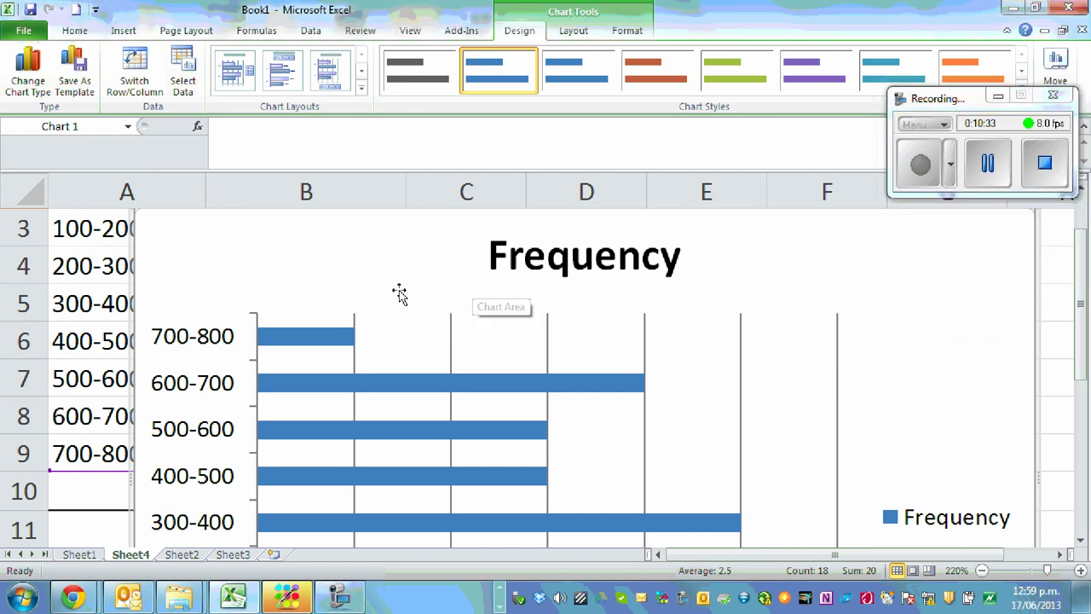
{"action": "key", "text": "Delete"}
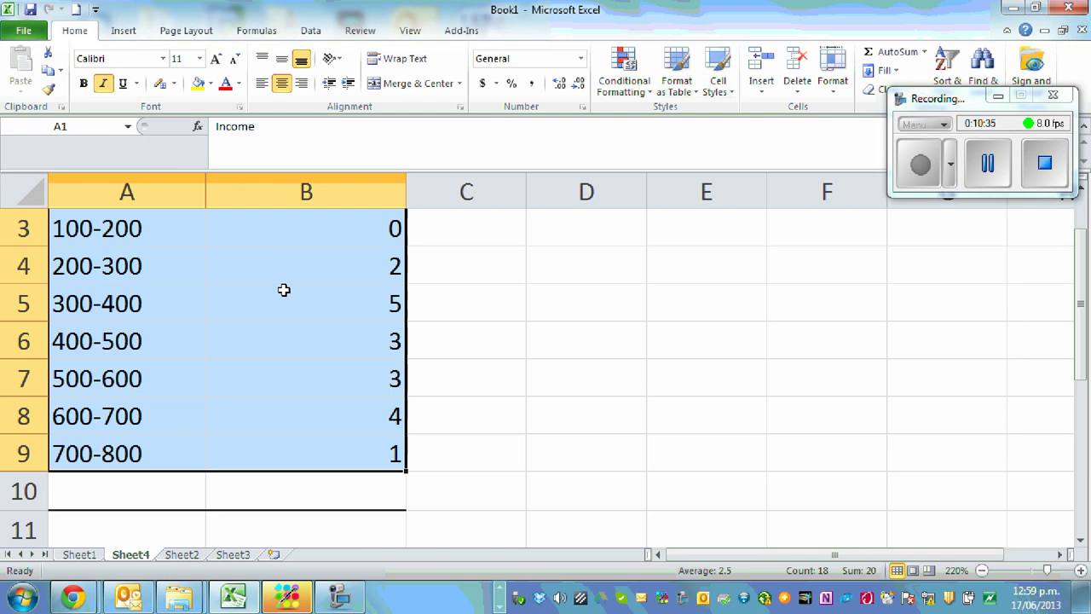
{"action": "left_click", "coordinate": [673, 279]}
{"action": "scroll", "coordinate": [80, 255], "scroll_direction": "up", "scroll_amount": 1}
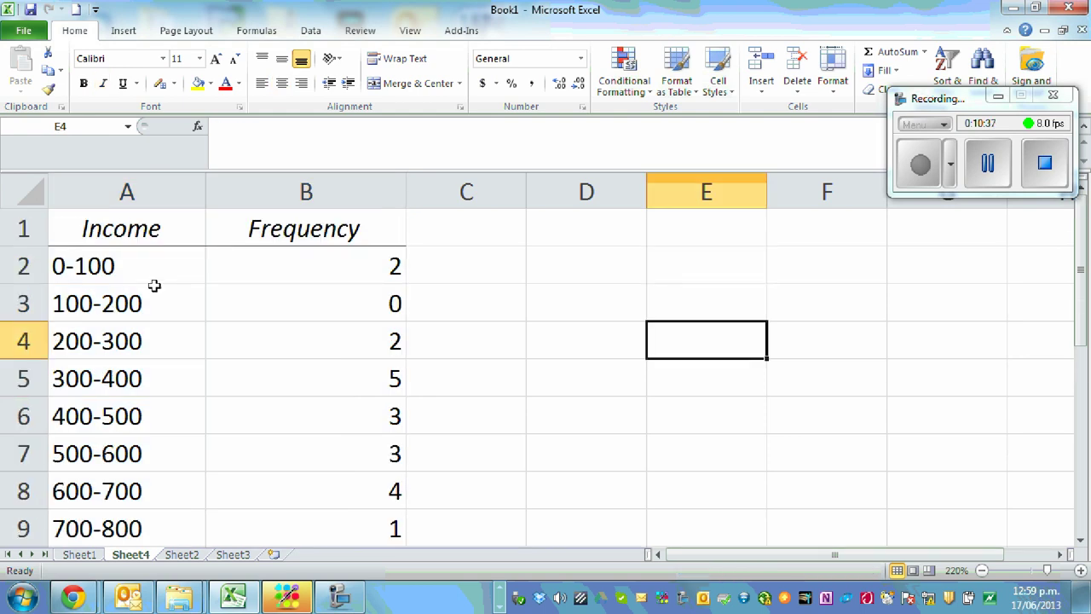
{"action": "left_click_drag", "start_coordinate": [111, 231], "coordinate": [294, 515]}
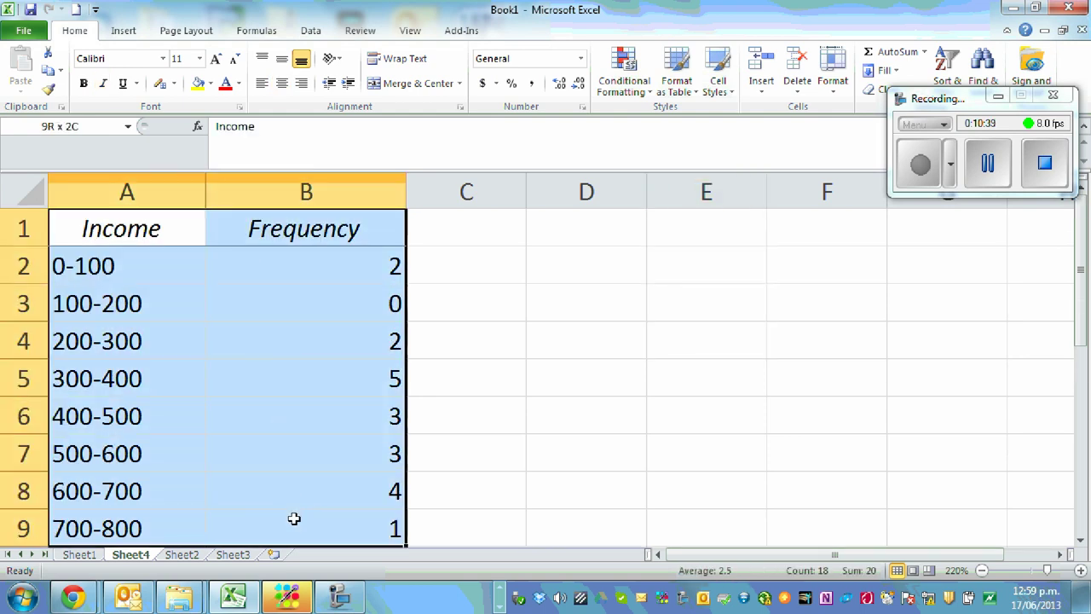
Step: Insert a 2-D clustered column chart of the income frequencies
{"action": "left_click", "coordinate": [124, 32]}
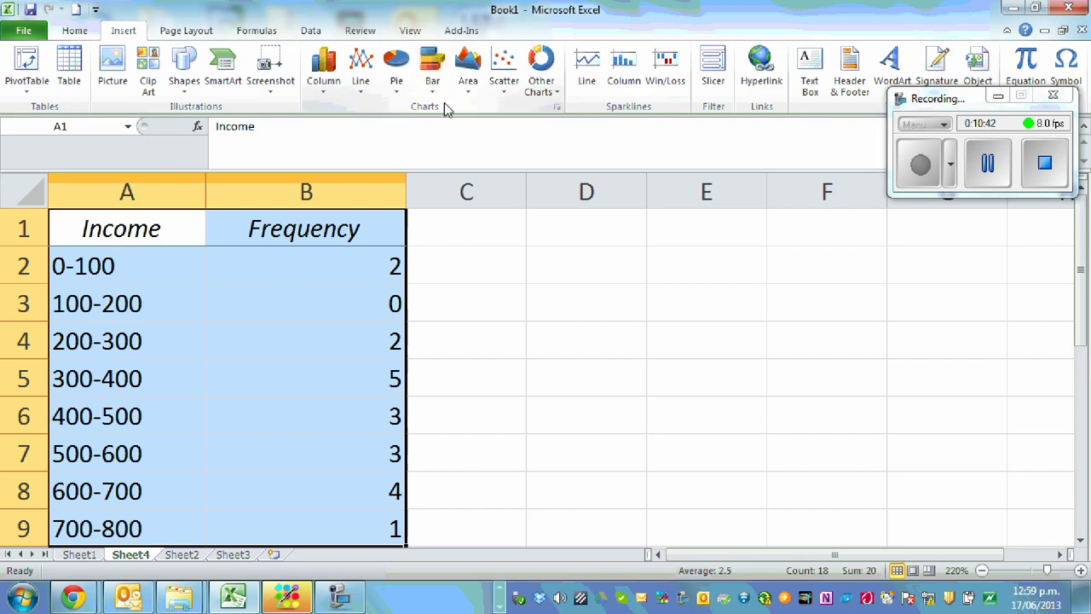
{"action": "left_click", "coordinate": [316, 92]}
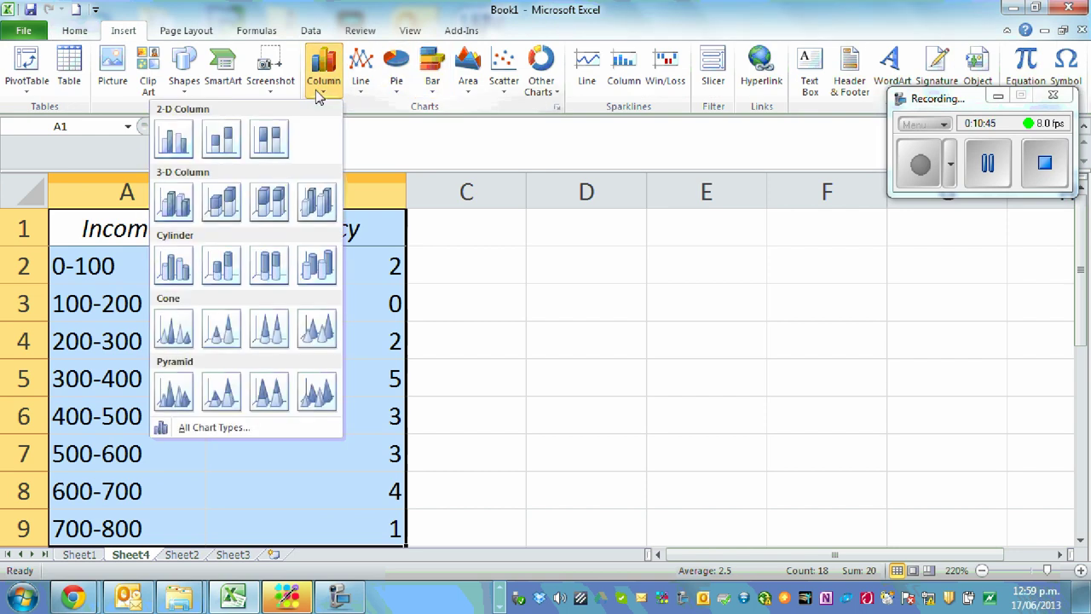
{"action": "left_click", "coordinate": [174, 139]}
{"action": "scroll", "coordinate": [725, 358], "scroll_direction": "down", "scroll_amount": 1}
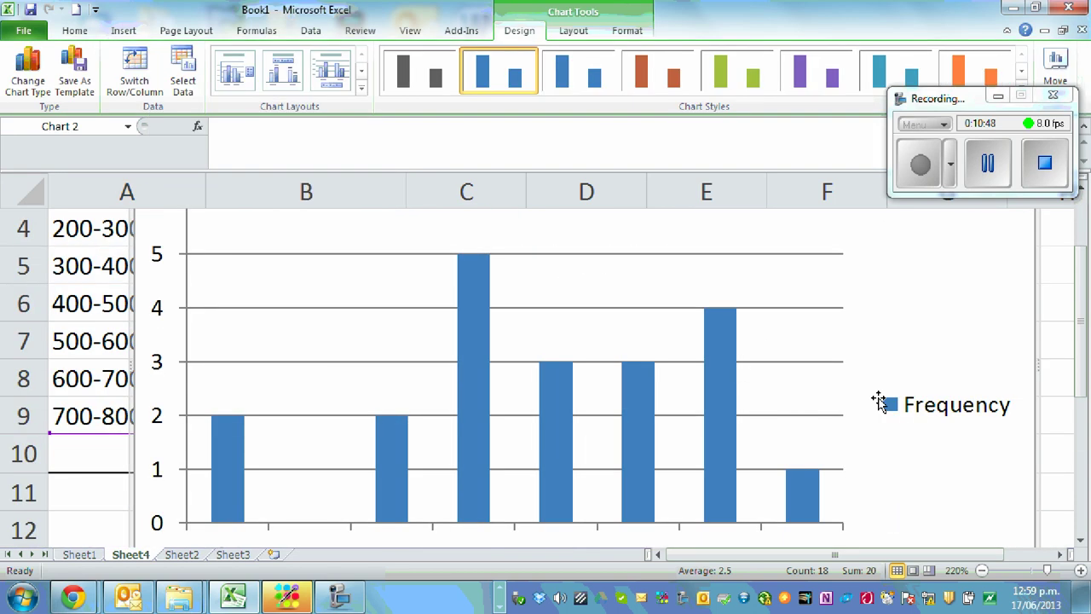
{"action": "scroll", "coordinate": [925, 415], "scroll_direction": "up", "scroll_amount": 1}
{"action": "scroll", "coordinate": [923, 414], "scroll_direction": "down", "scroll_amount": 2}
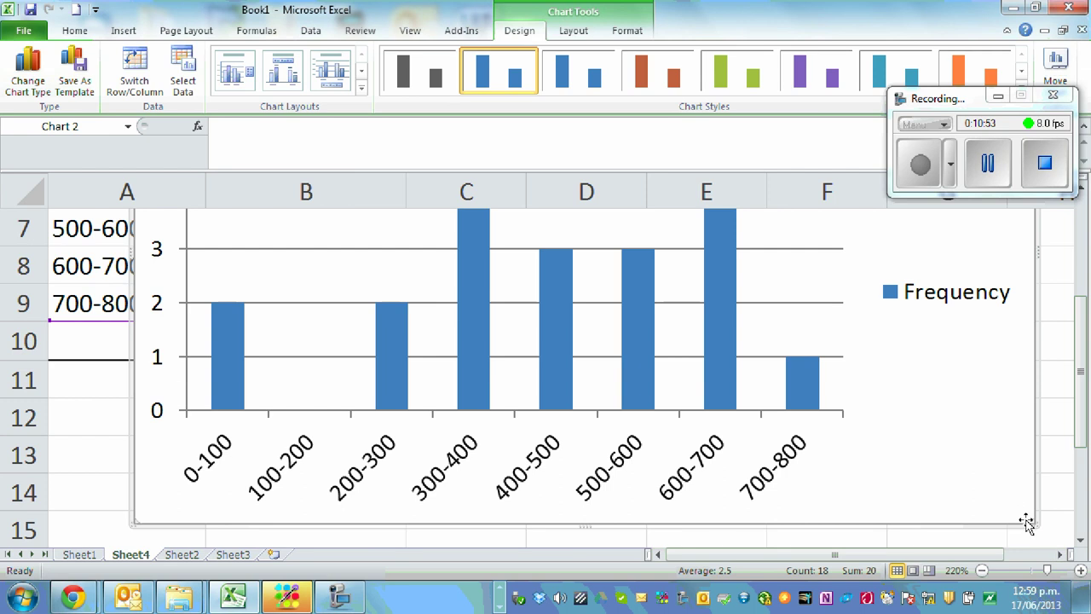
Step: Resize the column chart smaller and delete its Frequency legend
{"action": "left_click_drag", "start_coordinate": [1031, 522], "coordinate": [898, 414]}
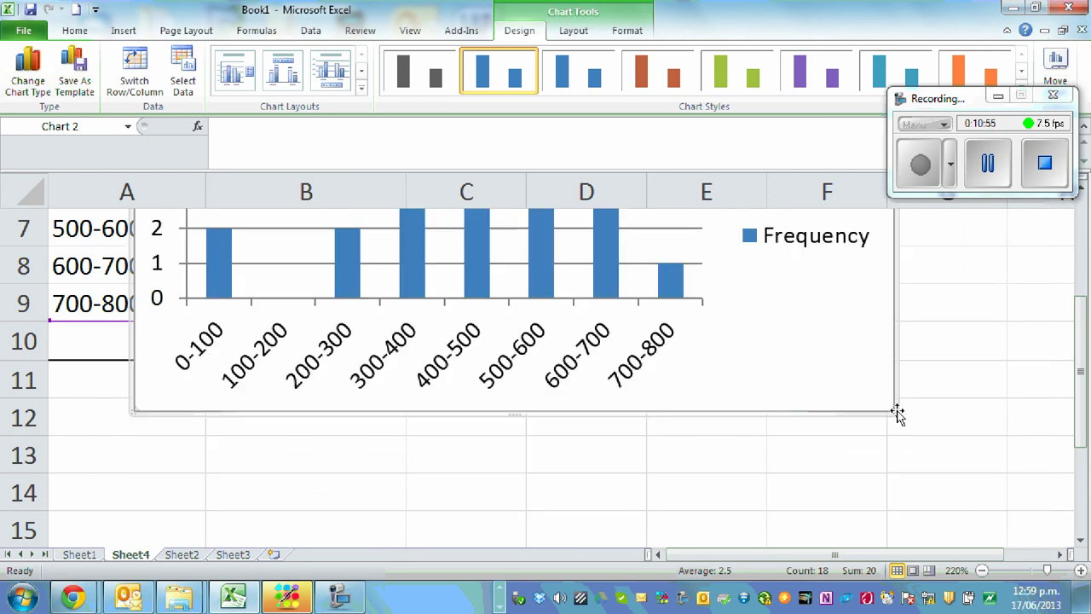
{"action": "scroll", "coordinate": [903, 412], "scroll_direction": "up", "scroll_amount": 2}
{"action": "left_click", "coordinate": [815, 464]}
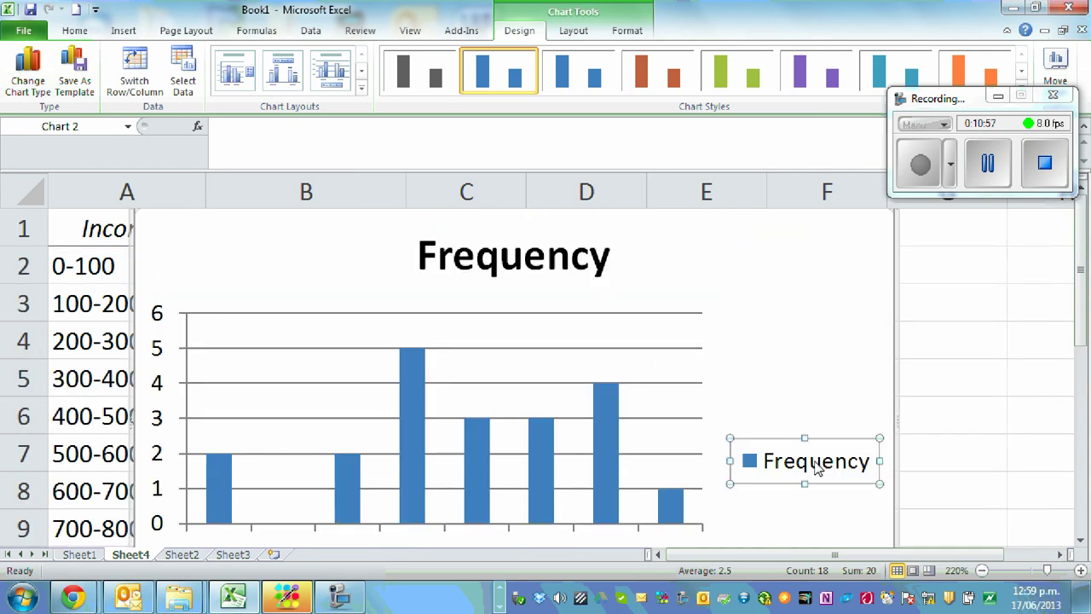
{"action": "key", "text": "Delete"}
{"action": "scroll", "coordinate": [801, 462], "scroll_direction": "down", "scroll_amount": 2}
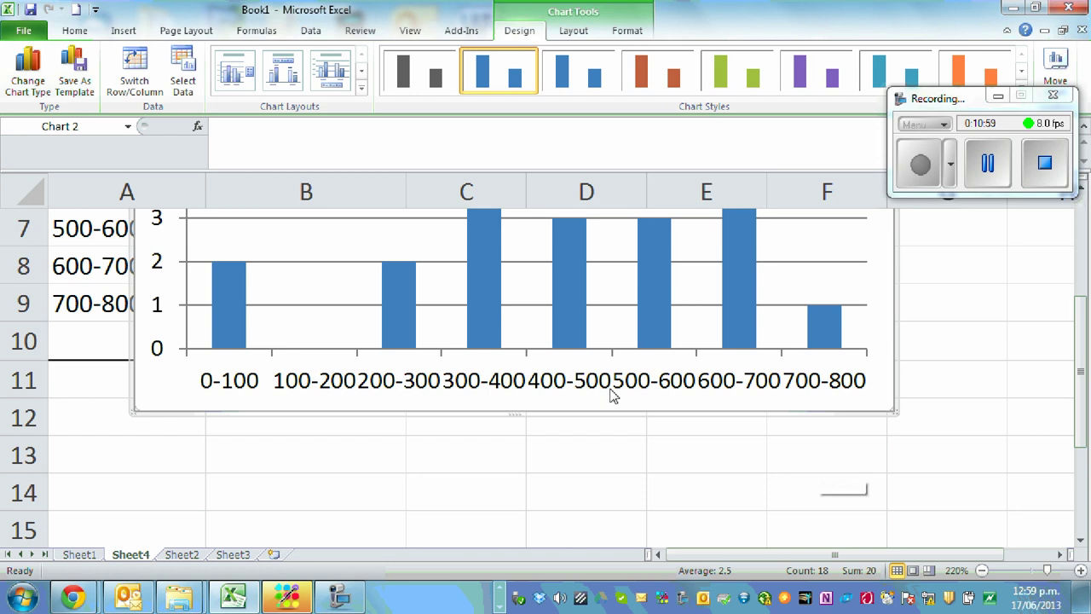
Step: Set the column series Gap Width to 0% in Format Data Series
{"action": "right_click", "coordinate": [481, 331]}
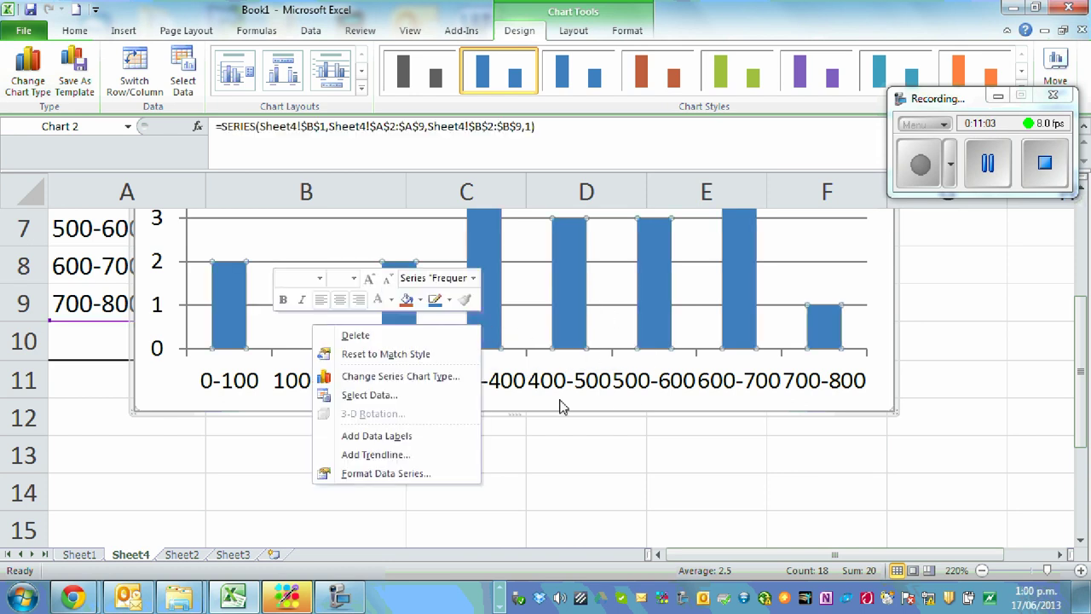
{"action": "left_click", "coordinate": [397, 473]}
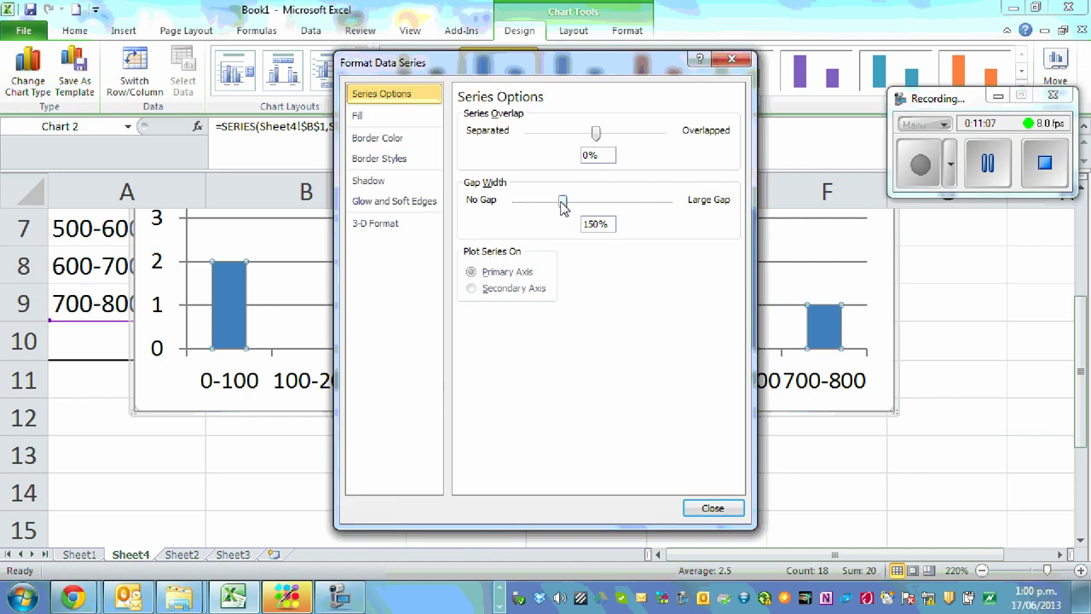
{"action": "left_click_drag", "start_coordinate": [562, 205], "coordinate": [514, 204]}
{"action": "left_click", "coordinate": [712, 508]}
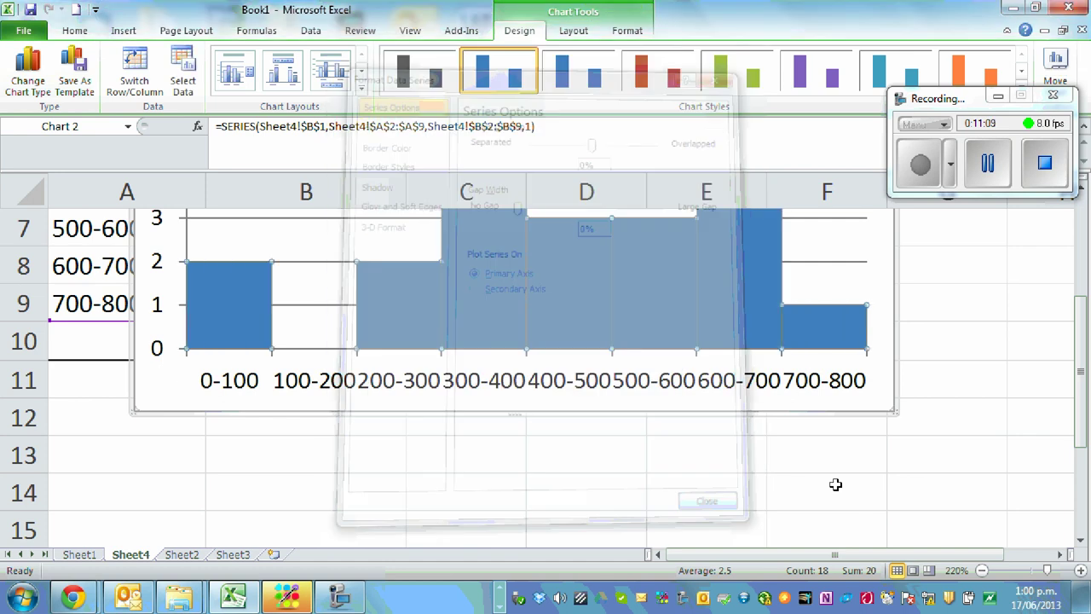
{"action": "left_click", "coordinate": [996, 387]}
{"action": "scroll", "coordinate": [995, 390], "scroll_direction": "up", "scroll_amount": 2}
{"action": "scroll", "coordinate": [993, 392], "scroll_direction": "down", "scroll_amount": 1}
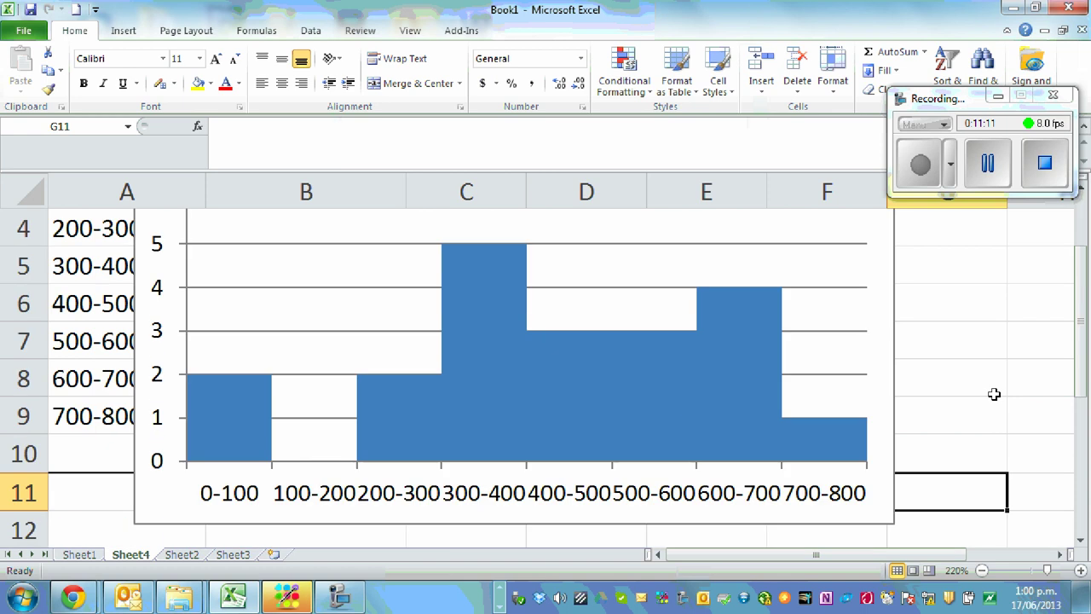
{"action": "scroll", "coordinate": [994, 393], "scroll_direction": "up", "scroll_amount": 1}
{"action": "scroll", "coordinate": [956, 473], "scroll_direction": "down", "scroll_amount": 1}
{"action": "scroll", "coordinate": [929, 469], "scroll_direction": "up", "scroll_amount": 1}
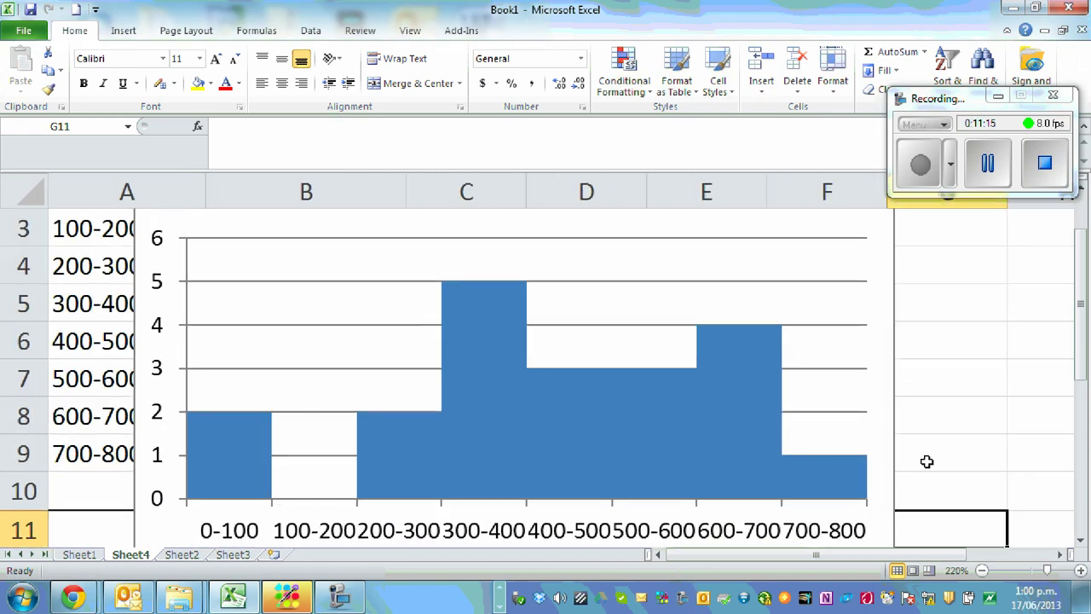
{"action": "scroll", "coordinate": [927, 461], "scroll_direction": "down", "scroll_amount": 4}
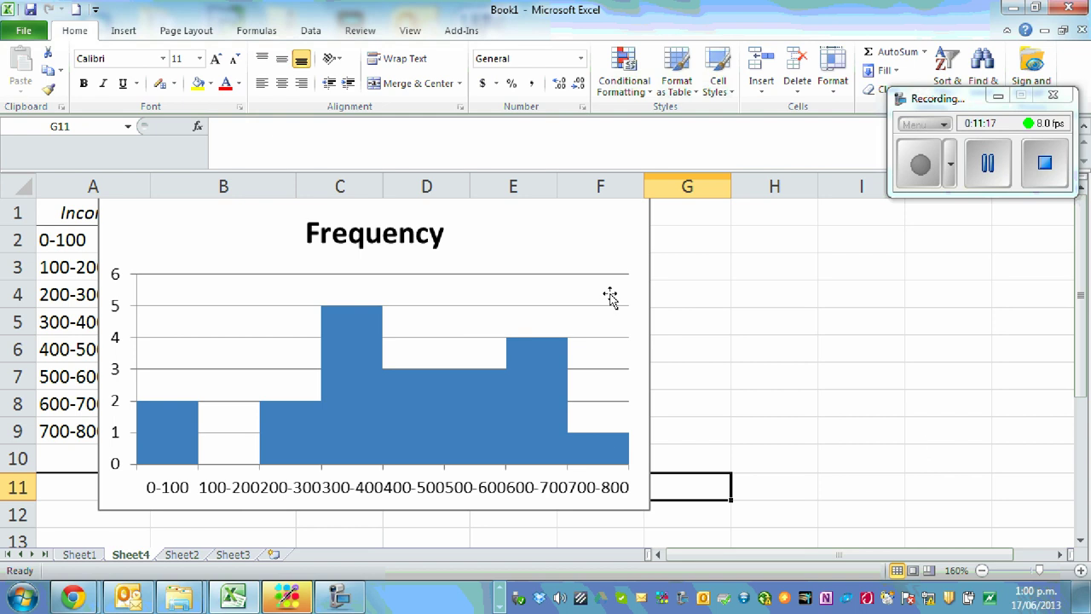
Step: Move the chart right beside the data and type a new chart title
{"action": "left_click_drag", "start_coordinate": [601, 258], "coordinate": [758, 270]}
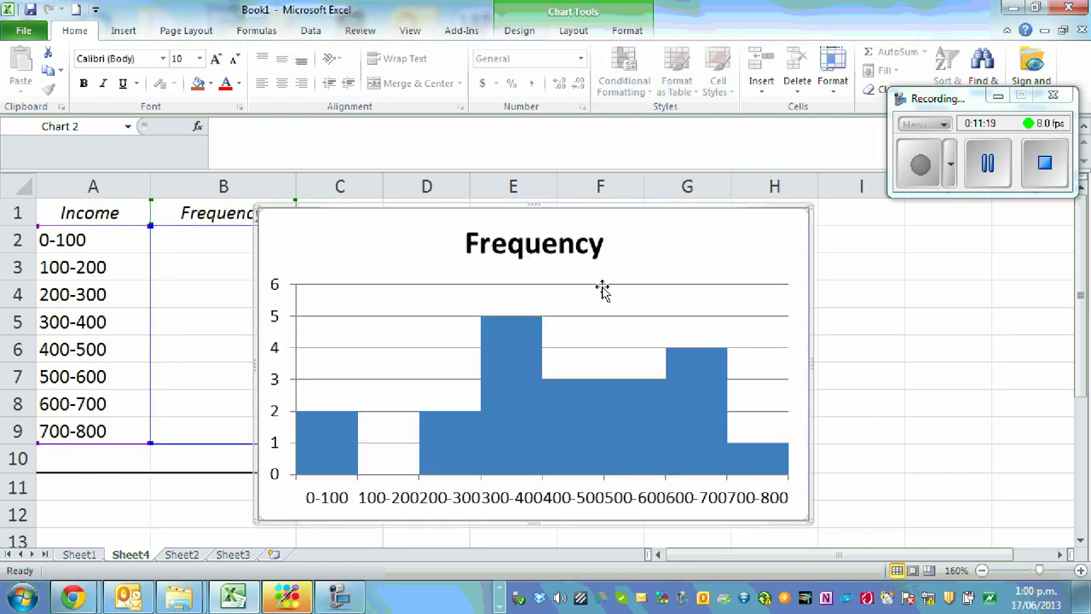
{"action": "left_click", "coordinate": [528, 247]}
{"action": "type", "text": "Histogram of income of 20"}
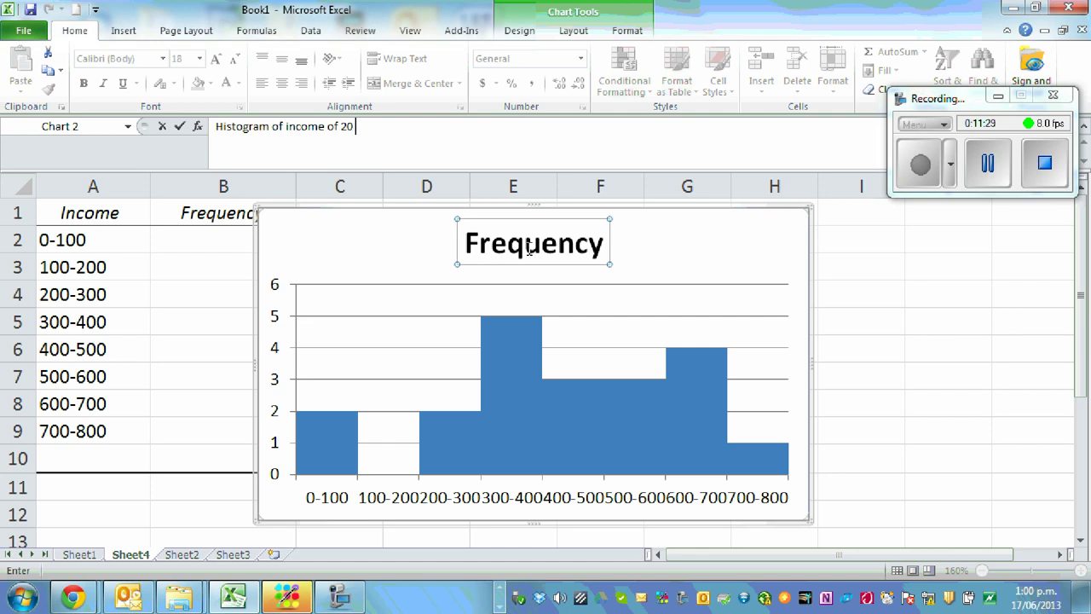
{"action": "key", "text": "Return"}
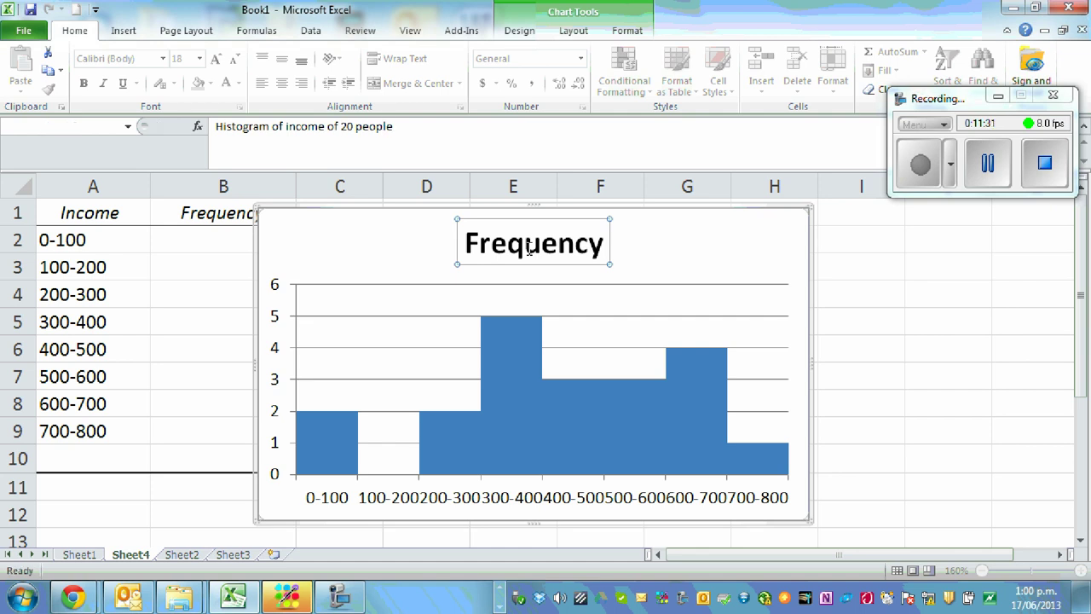
Step: Trim the chart title by removing '20 people', leaving 'Histogram of income'
{"action": "left_click", "coordinate": [876, 325]}
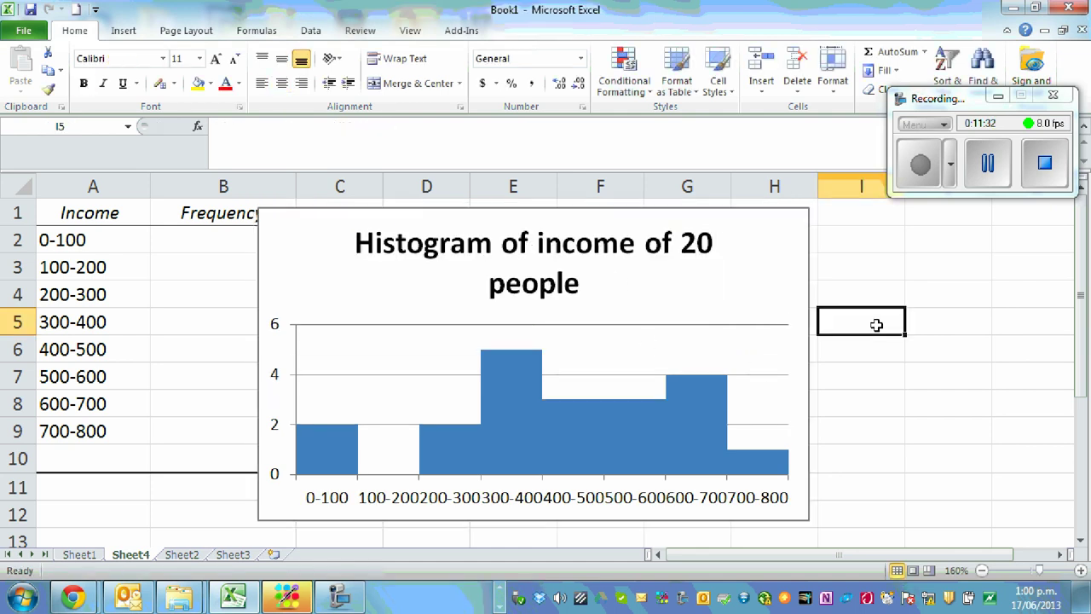
{"action": "left_click", "coordinate": [712, 262]}
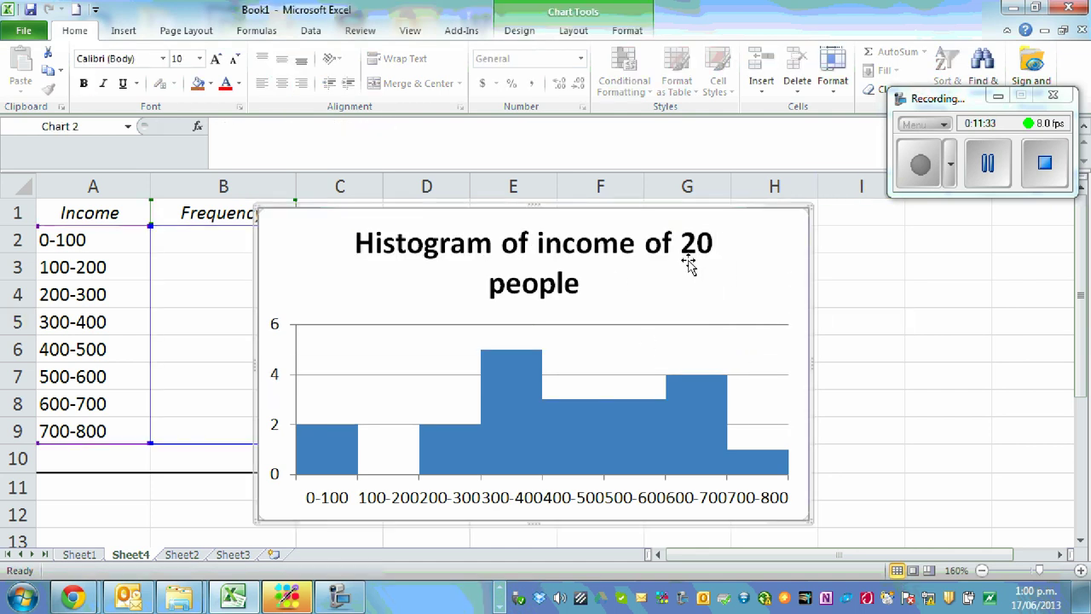
{"action": "left_click", "coordinate": [534, 275]}
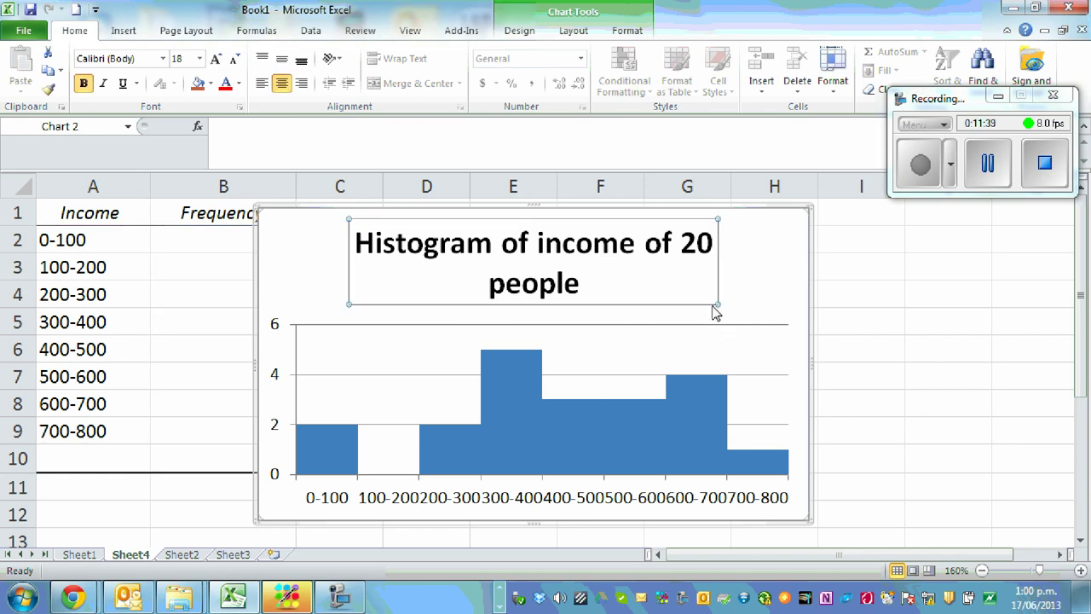
{"action": "left_click_drag", "start_coordinate": [718, 304], "coordinate": [759, 268]}
{"action": "scroll", "coordinate": [657, 324], "scroll_direction": "down", "scroll_amount": 2}
{"action": "scroll", "coordinate": [801, 346], "scroll_direction": "up", "scroll_amount": 2}
{"action": "left_click", "coordinate": [364, 237]}
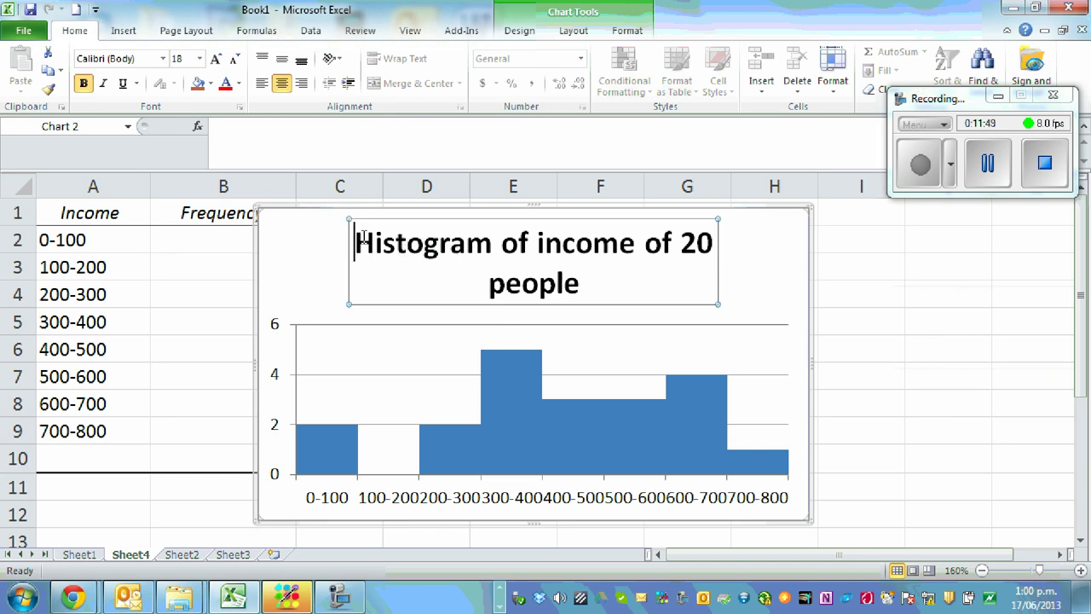
{"action": "left_click", "coordinate": [591, 285]}
{"action": "key", "text": "BackSpace"}
{"action": "key", "text": "BackSpace"}
{"action": "key", "text": "BackSpace"}
{"action": "key", "text": "BackSpace"}
{"action": "key", "text": "BackSpace"}
{"action": "key", "text": "BackSpace"}
{"action": "key", "text": "BackSpace"}
{"action": "key", "text": "BackSpace"}
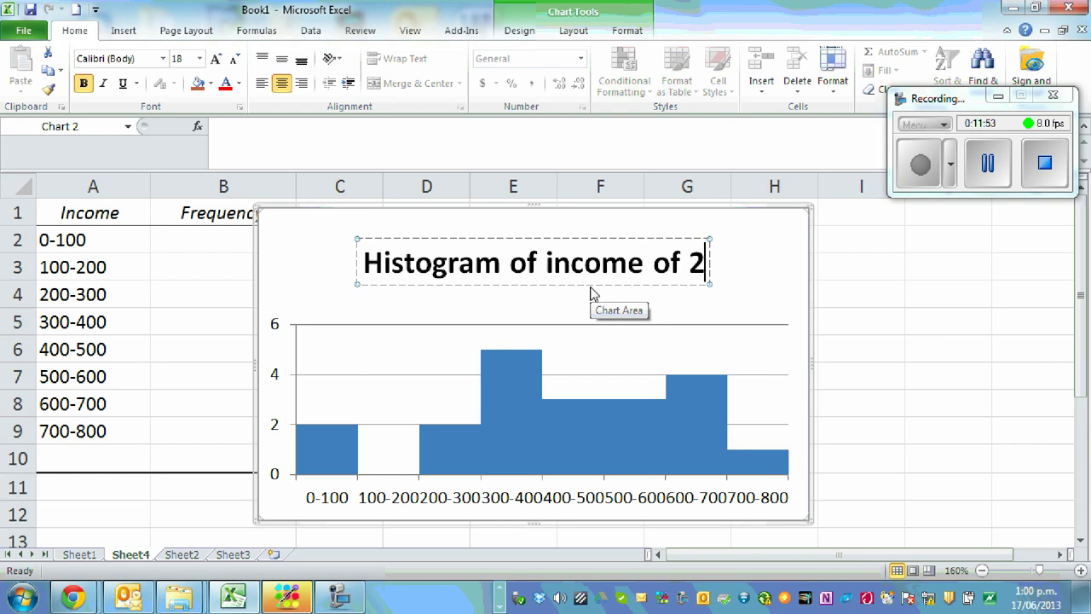
{"action": "key", "text": "BackSpace"}
{"action": "key", "text": "BackSpace"}
{"action": "key", "text": "BackSpace"}
{"action": "key", "text": "BackSpace"}
{"action": "key", "text": "BackSpace"}
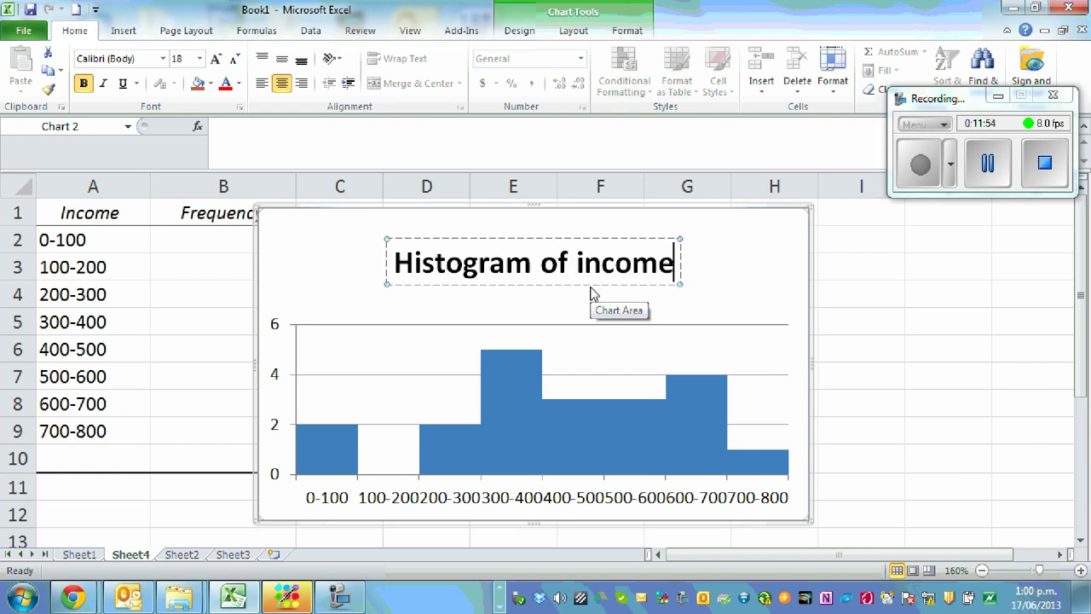
{"action": "left_click", "coordinate": [974, 290]}
Step: Enlarge the histogram chart so the income range labels fit along the horizontal axis
{"action": "scroll", "coordinate": [823, 448], "scroll_direction": "down", "scroll_amount": 1}
{"action": "left_click", "coordinate": [801, 430]}
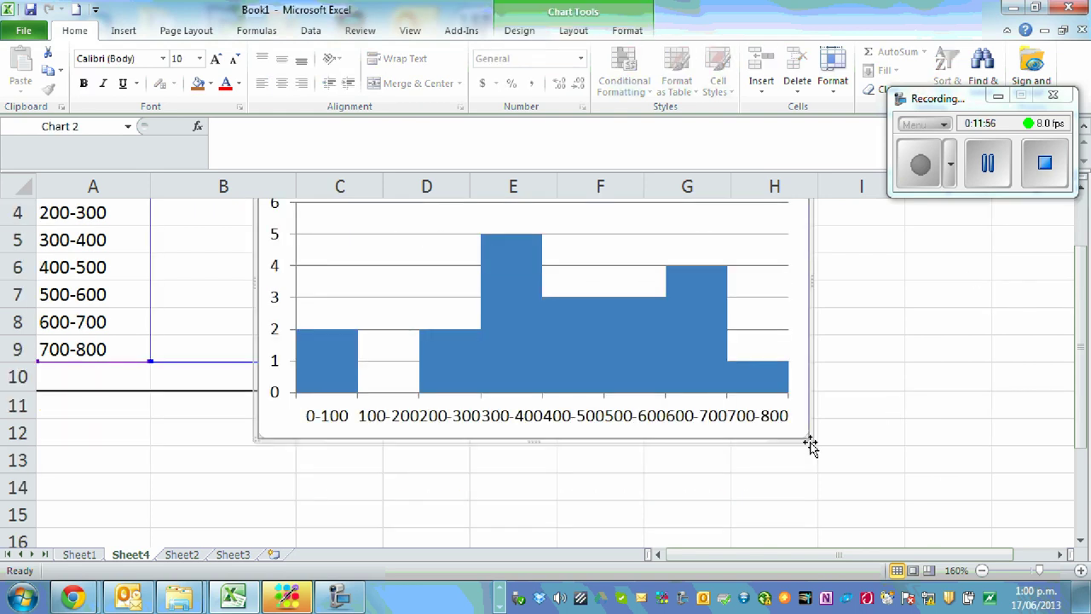
{"action": "left_click_drag", "start_coordinate": [809, 438], "coordinate": [844, 449]}
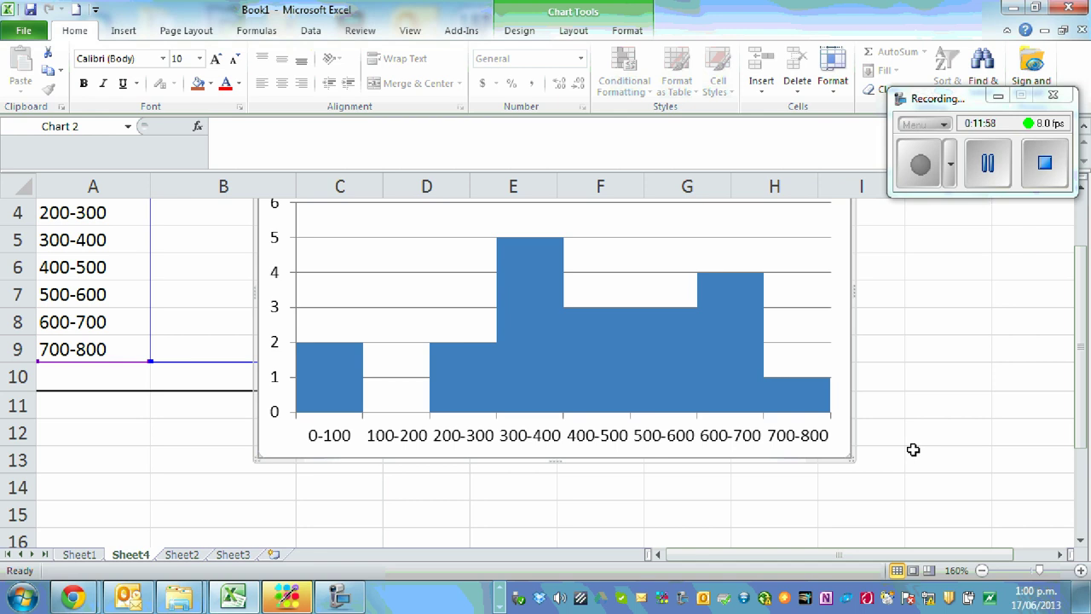
{"action": "scroll", "coordinate": [913, 450], "scroll_direction": "up", "scroll_amount": 1}
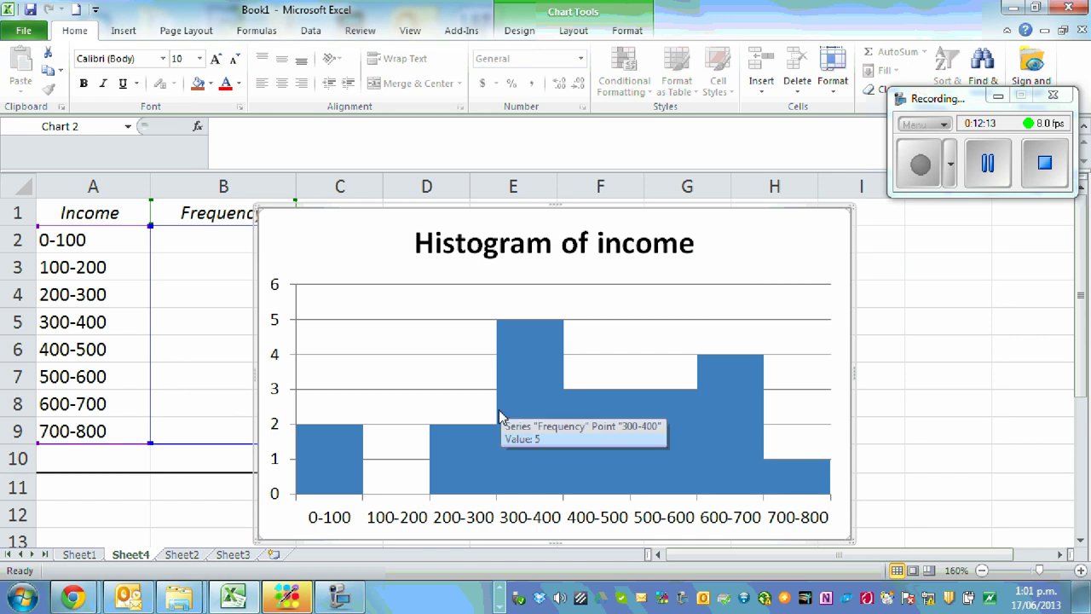
{"action": "left_click", "coordinate": [579, 525]}
{"action": "left_click", "coordinate": [934, 330]}
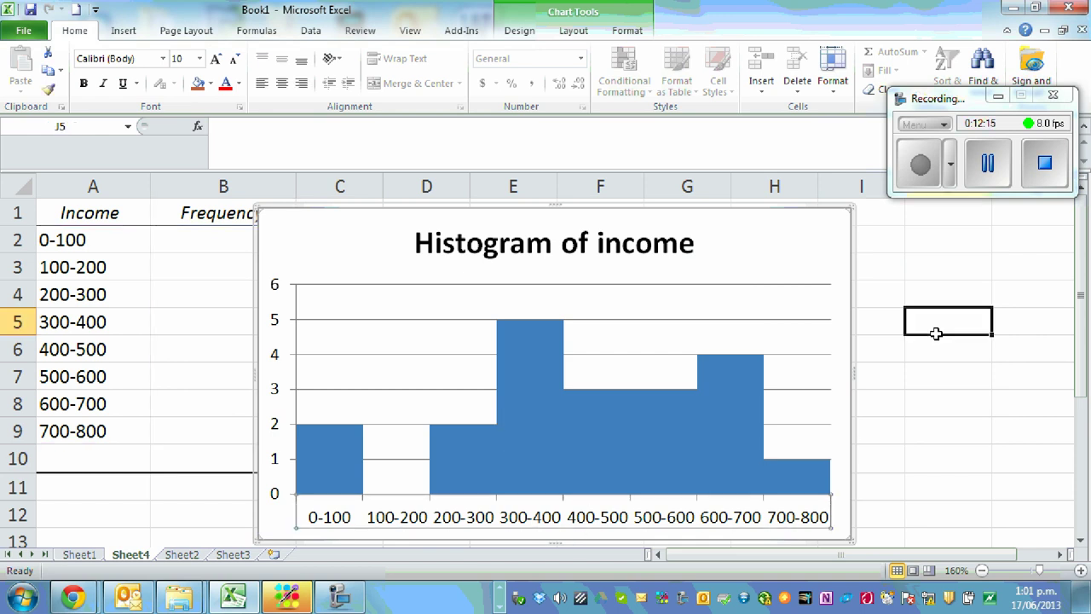
{"action": "left_click", "coordinate": [811, 253]}
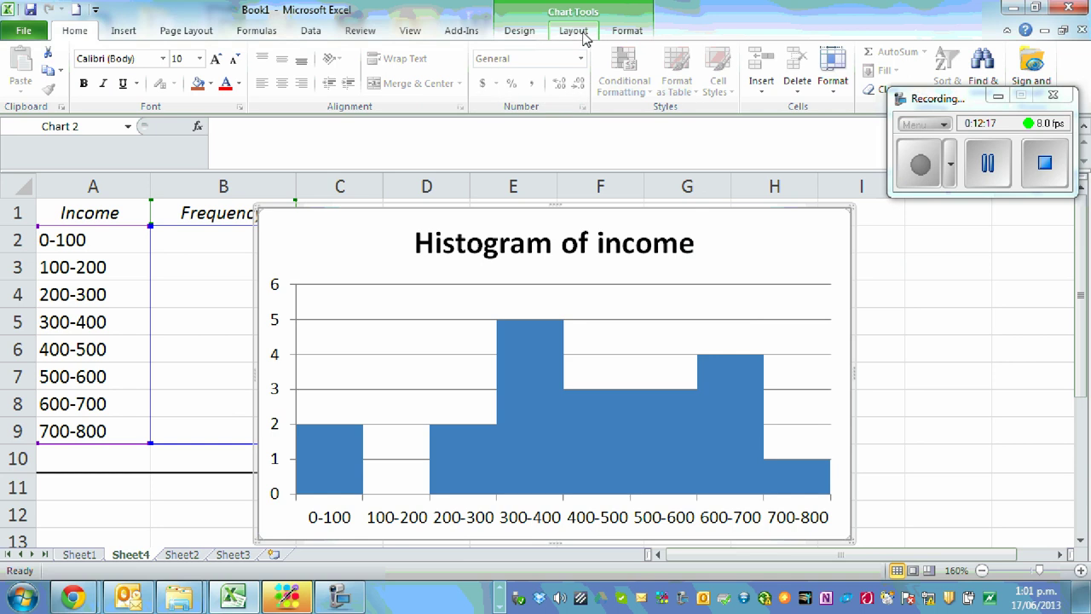
Step: Add a title below the horizontal axis reading 'Weekly Income of 20 people in dollars'
{"action": "left_click", "coordinate": [626, 34]}
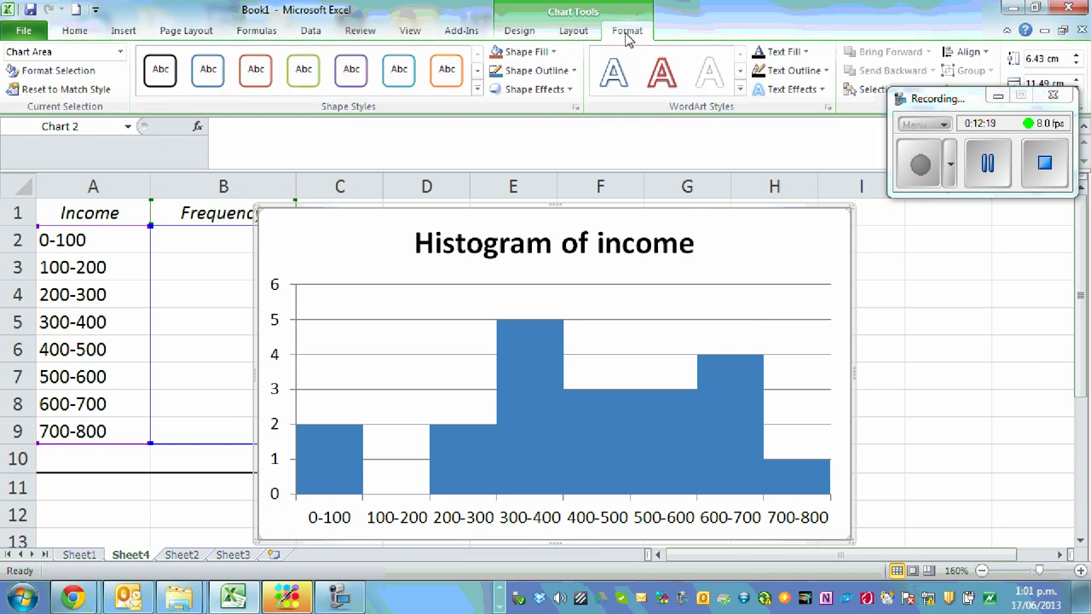
{"action": "left_click", "coordinate": [576, 38]}
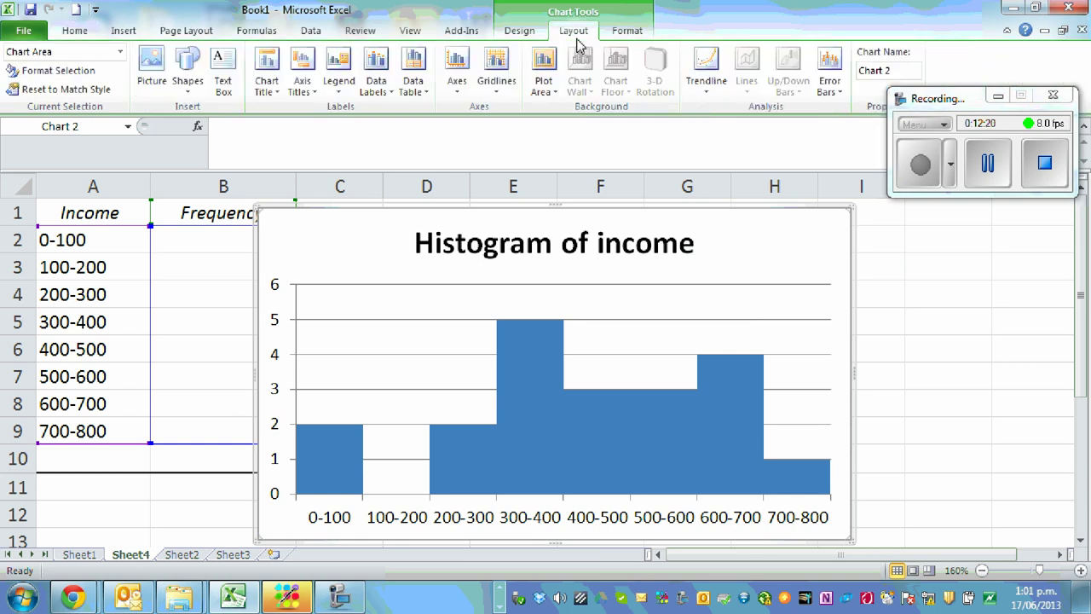
{"action": "left_click", "coordinate": [315, 99]}
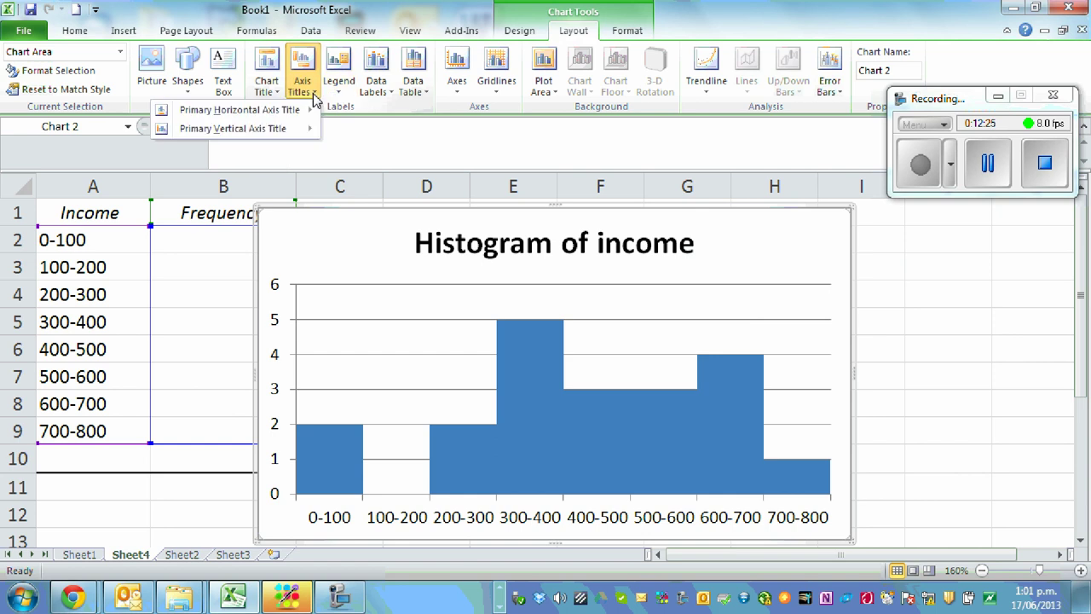
{"action": "mouse_move", "coordinate": [271, 115]}
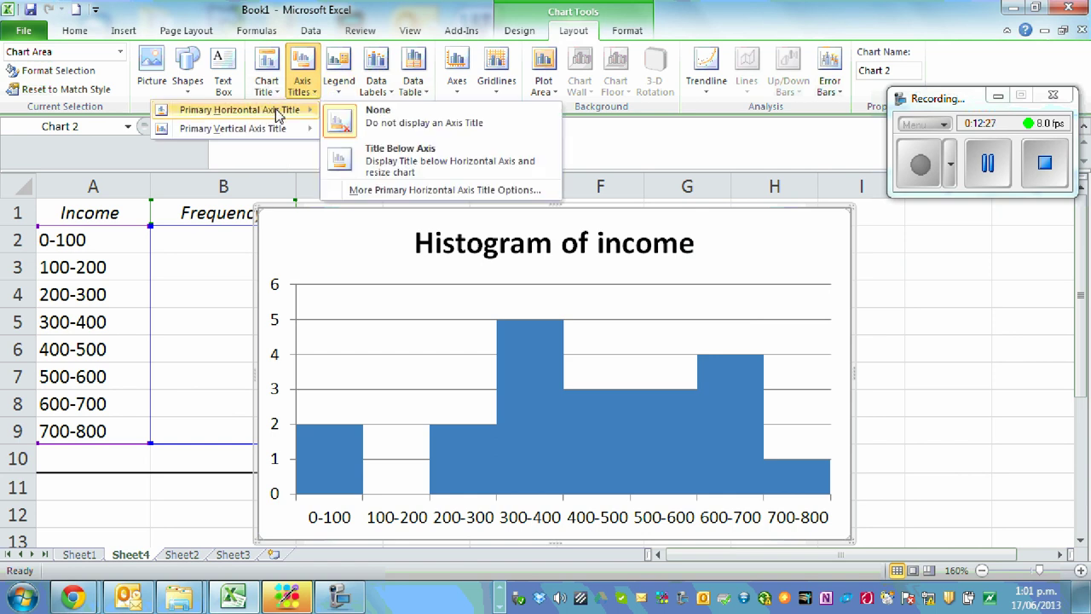
{"action": "left_click", "coordinate": [385, 157]}
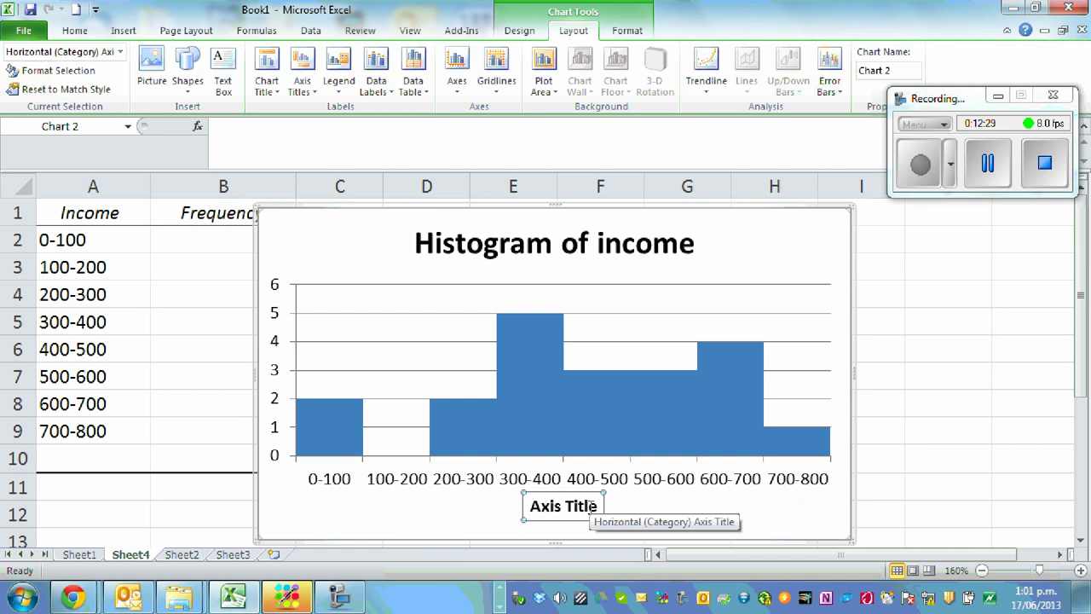
{"action": "type", "text": "Income"}
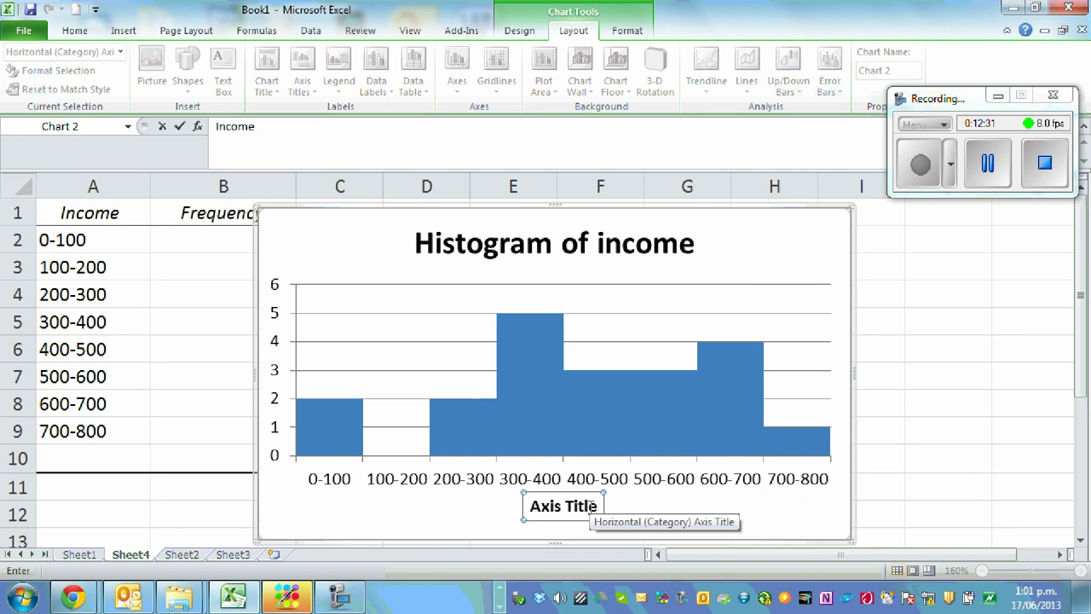
{"action": "type", "text": " of 20 people in dollars"}
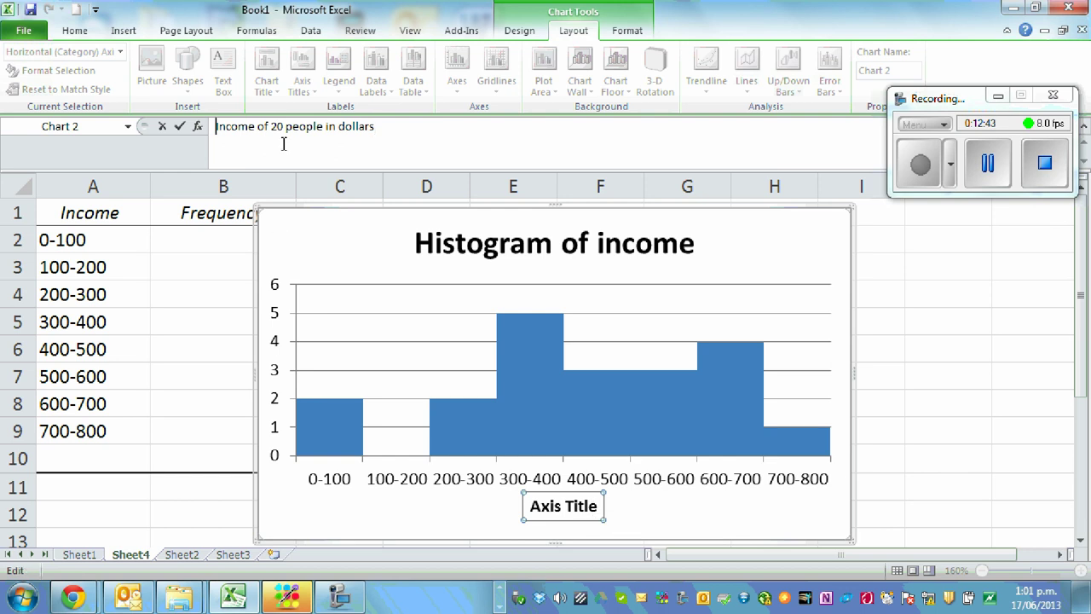
{"action": "type", "text": "Weekl"}
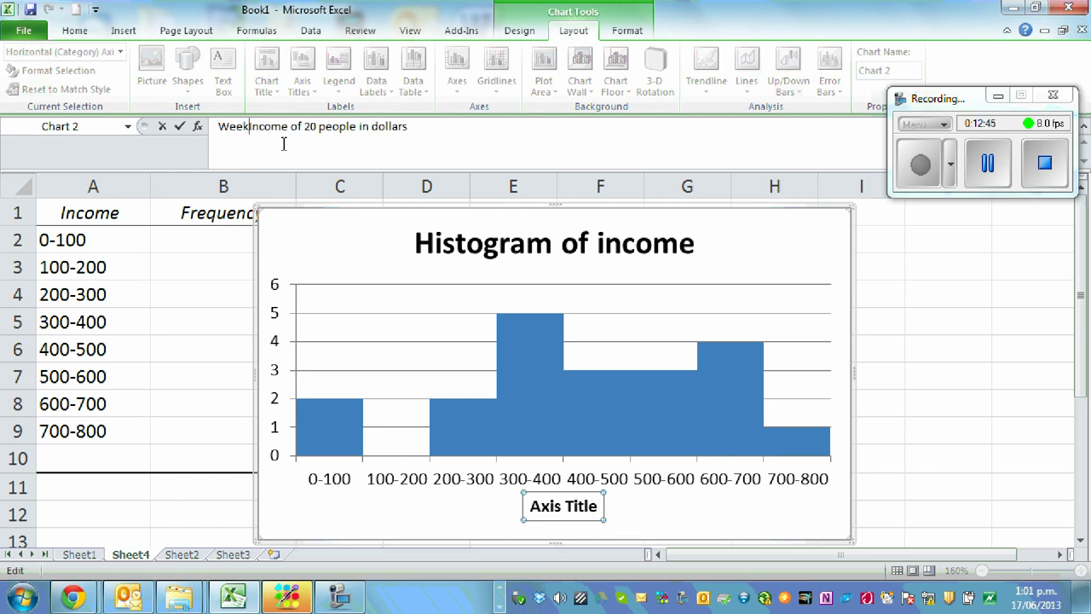
{"action": "type", "text": "y"}
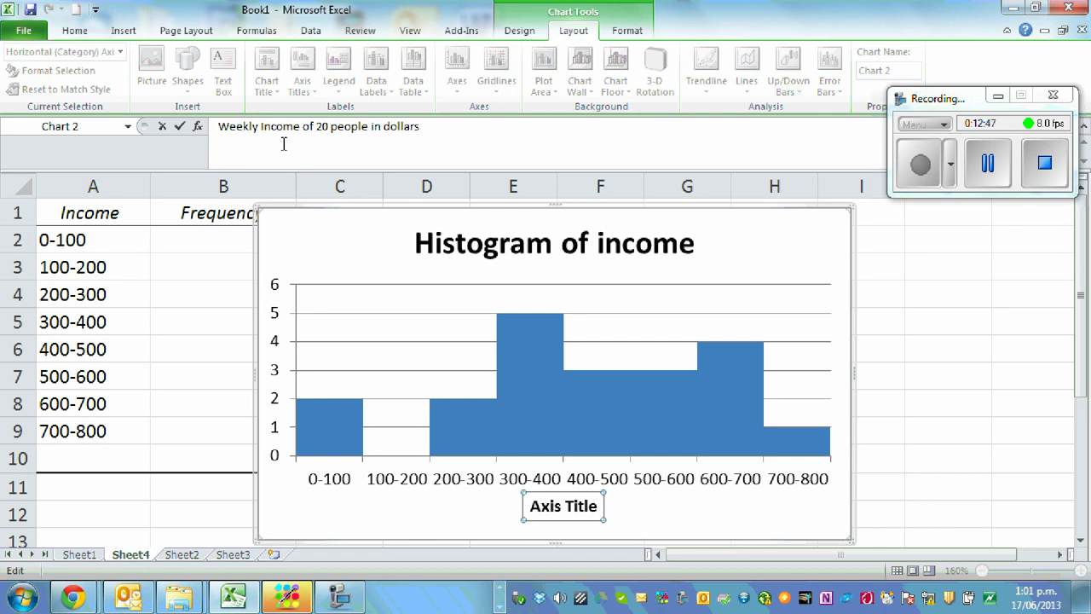
{"action": "key", "text": "Return"}
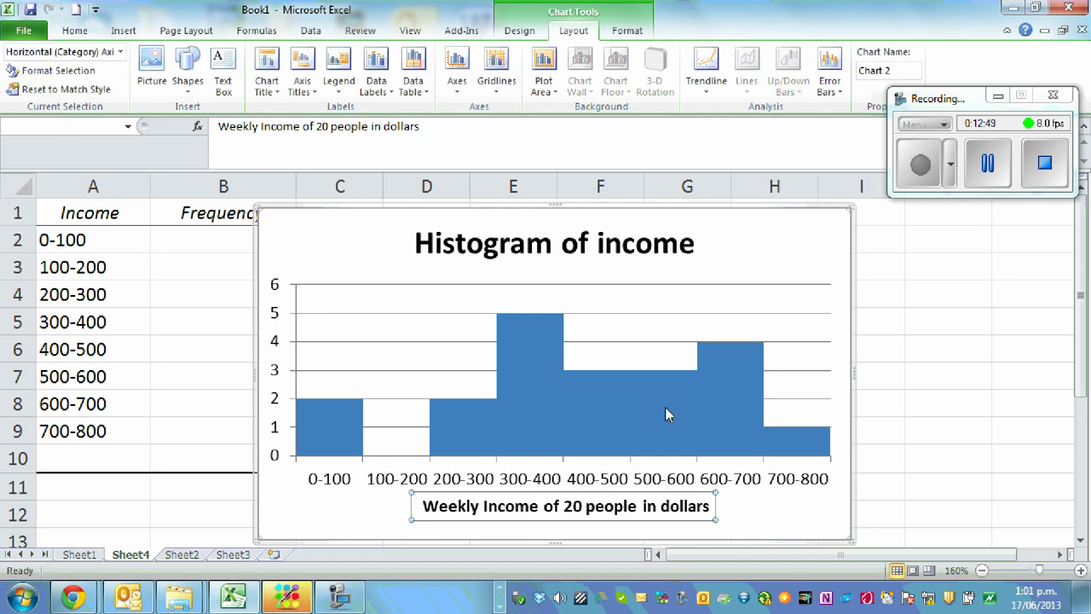
Step: Add a vertical axis title reading 'Frequency'
{"action": "left_click", "coordinate": [310, 95]}
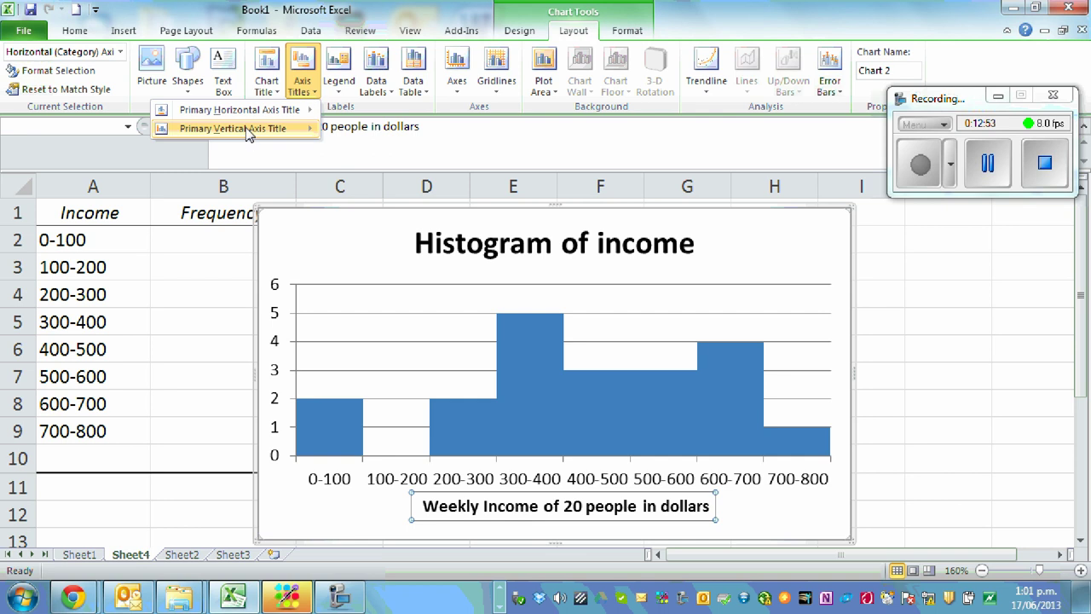
{"action": "mouse_move", "coordinate": [248, 130]}
{"action": "left_click", "coordinate": [421, 223]}
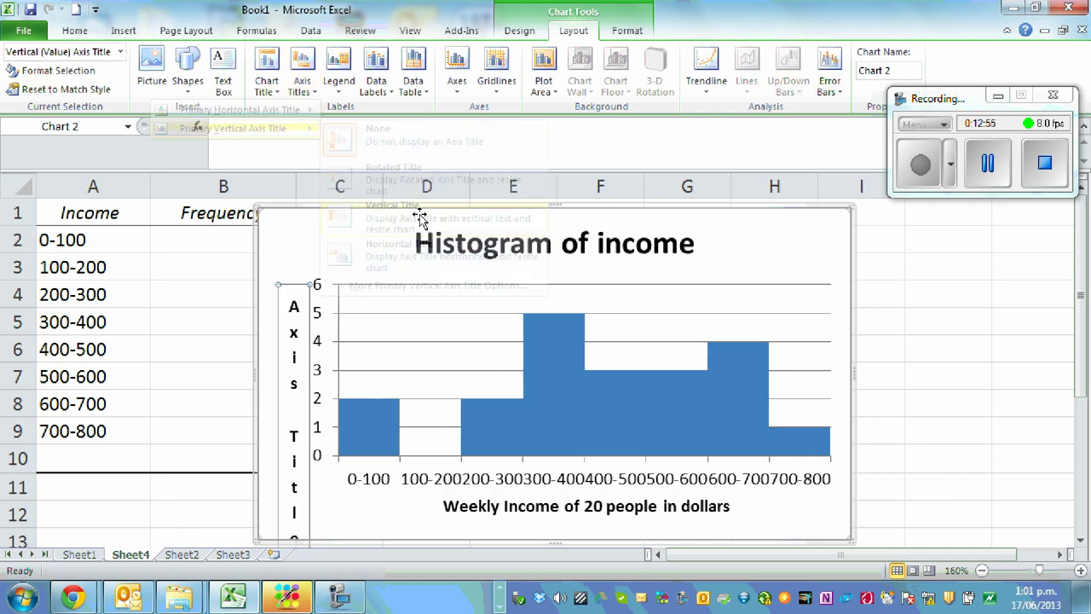
{"action": "type", "text": "Frequency"}
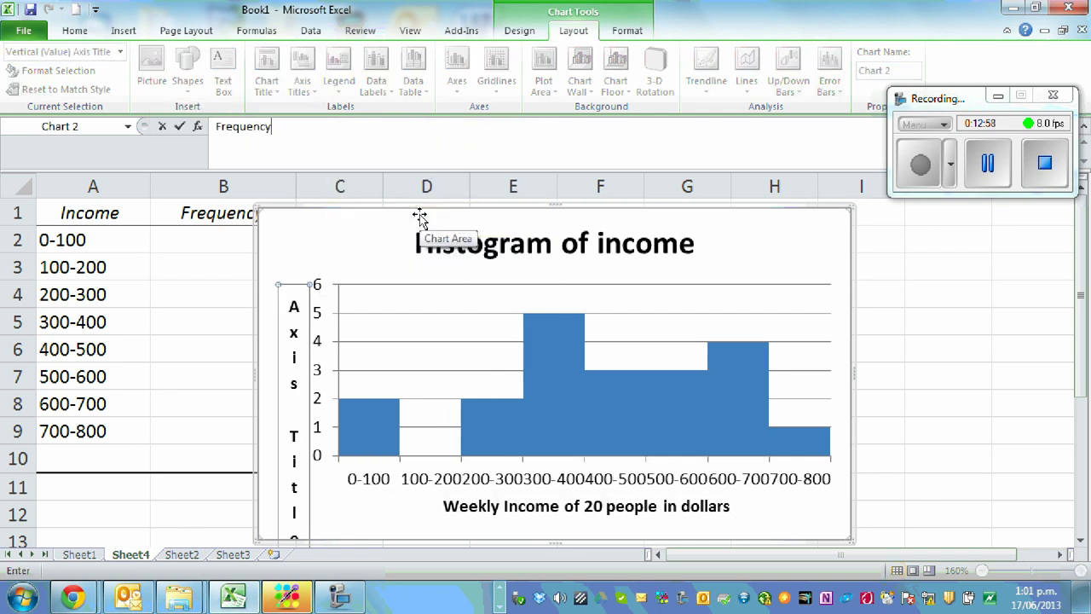
{"action": "key", "text": "Return"}
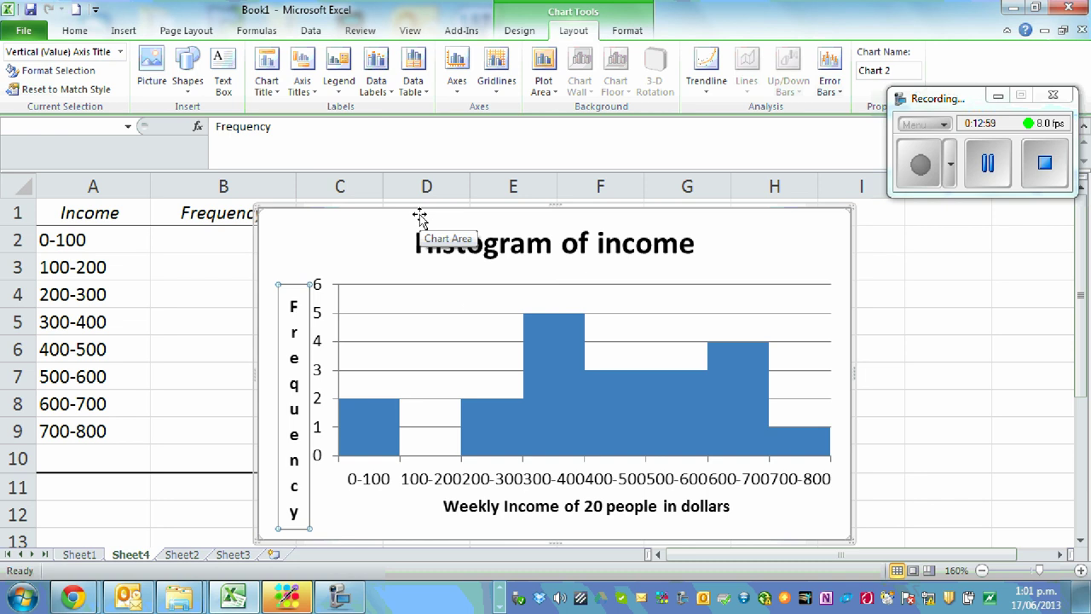
Step: Finish with the chart and switch to Sheet1's Gender and Income data
{"action": "left_click", "coordinate": [646, 532]}
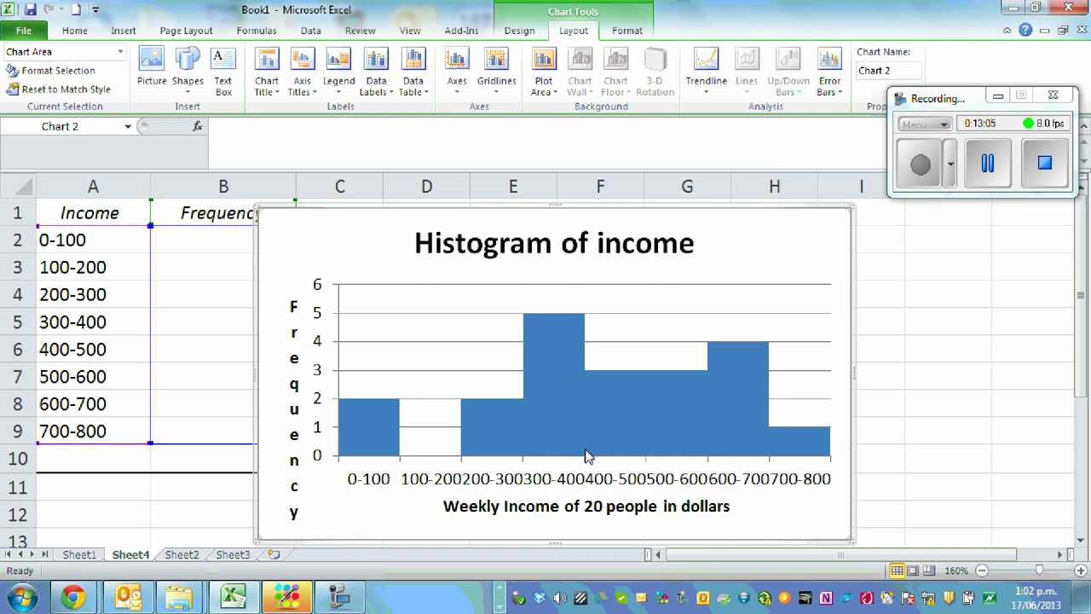
{"action": "left_click", "coordinate": [81, 555]}
{"action": "left_click", "coordinate": [572, 364]}
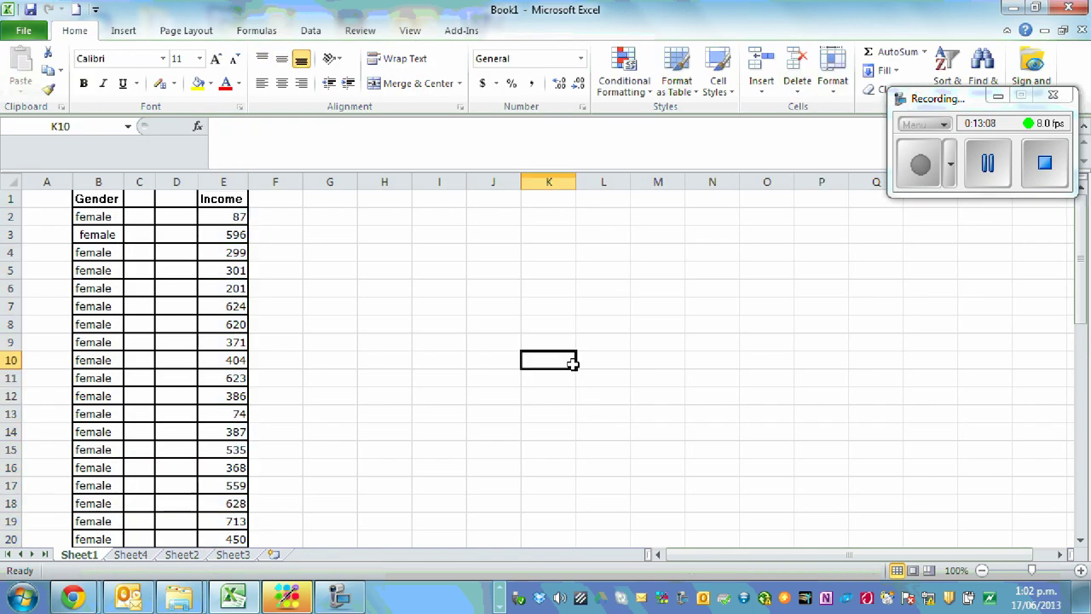
{"action": "scroll", "coordinate": [726, 307], "scroll_direction": "down", "scroll_amount": 2}
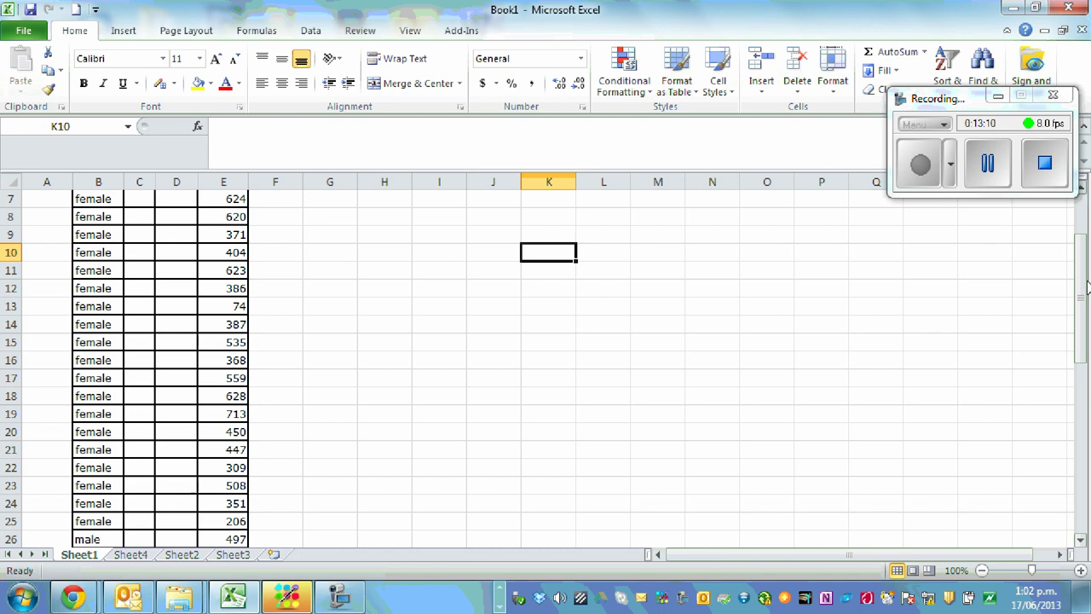
{"action": "left_click_drag", "start_coordinate": [974, 99], "coordinate": [965, 45]}
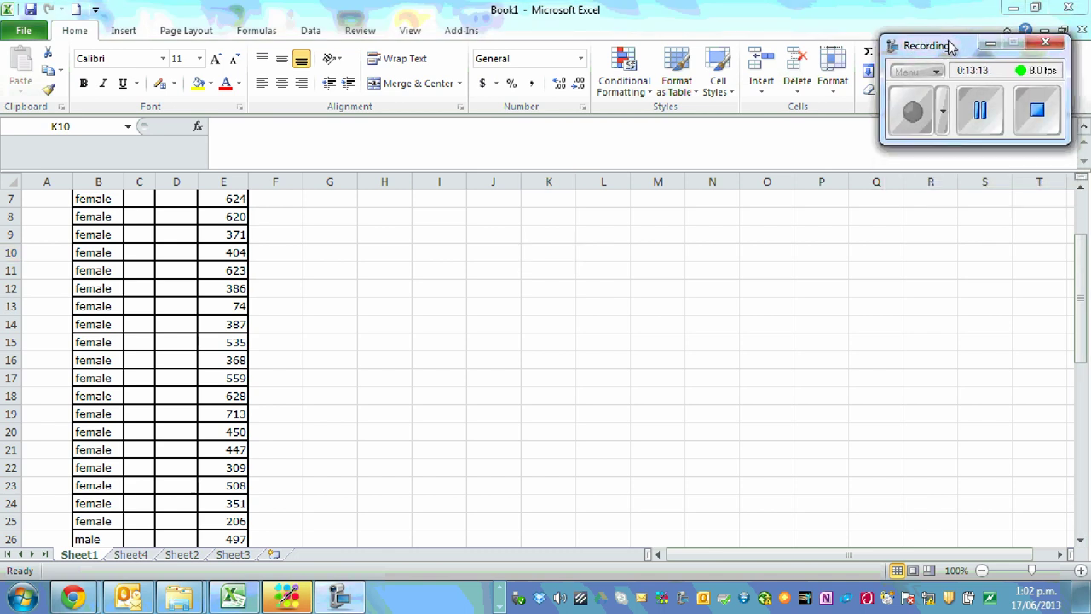
{"action": "left_click", "coordinate": [1081, 302]}
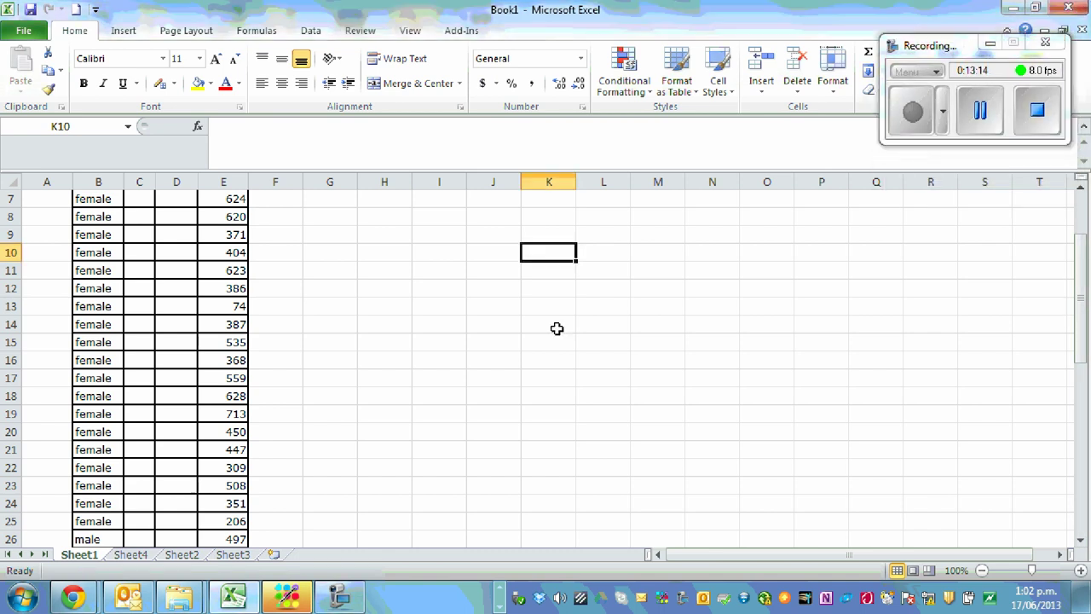
{"action": "scroll", "coordinate": [557, 328], "scroll_direction": "up", "scroll_amount": 2}
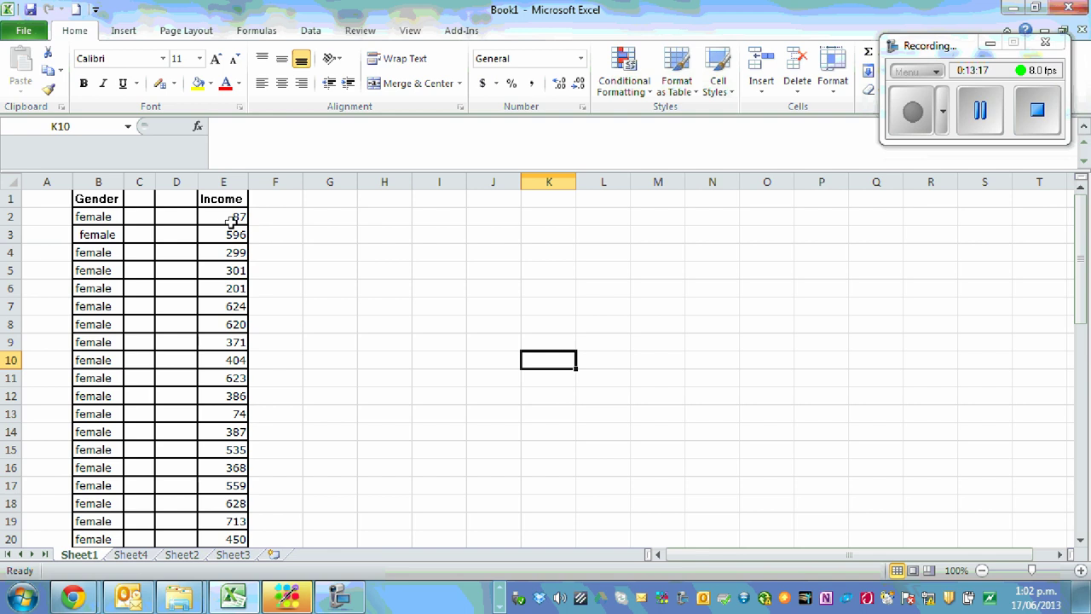
{"action": "left_click_drag", "start_coordinate": [221, 199], "coordinate": [243, 467]}
{"action": "left_click", "coordinate": [371, 395]}
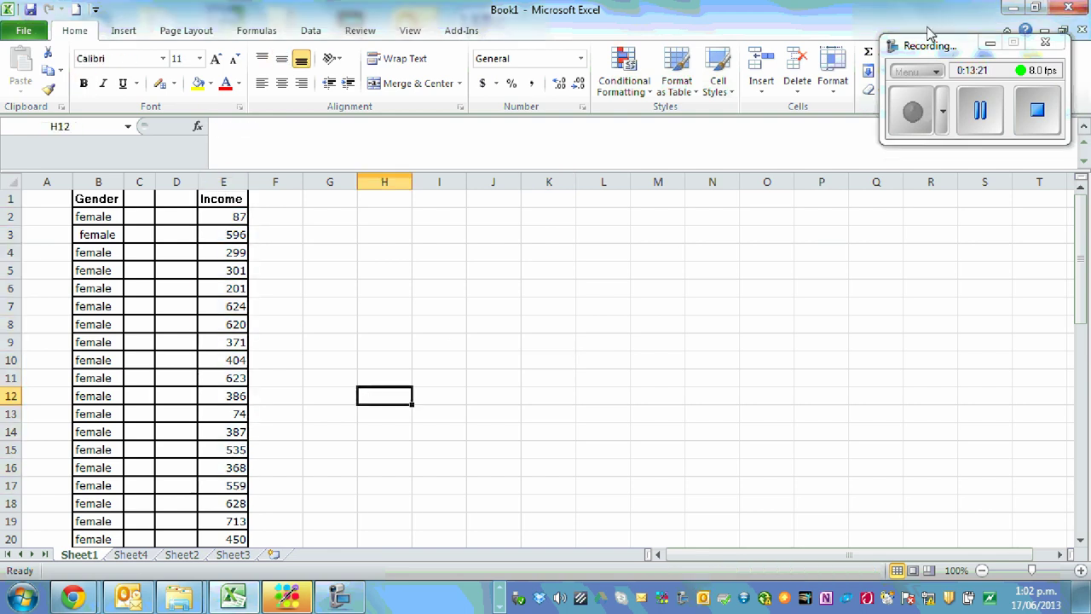
{"action": "left_click_drag", "start_coordinate": [929, 45], "coordinate": [644, 45]}
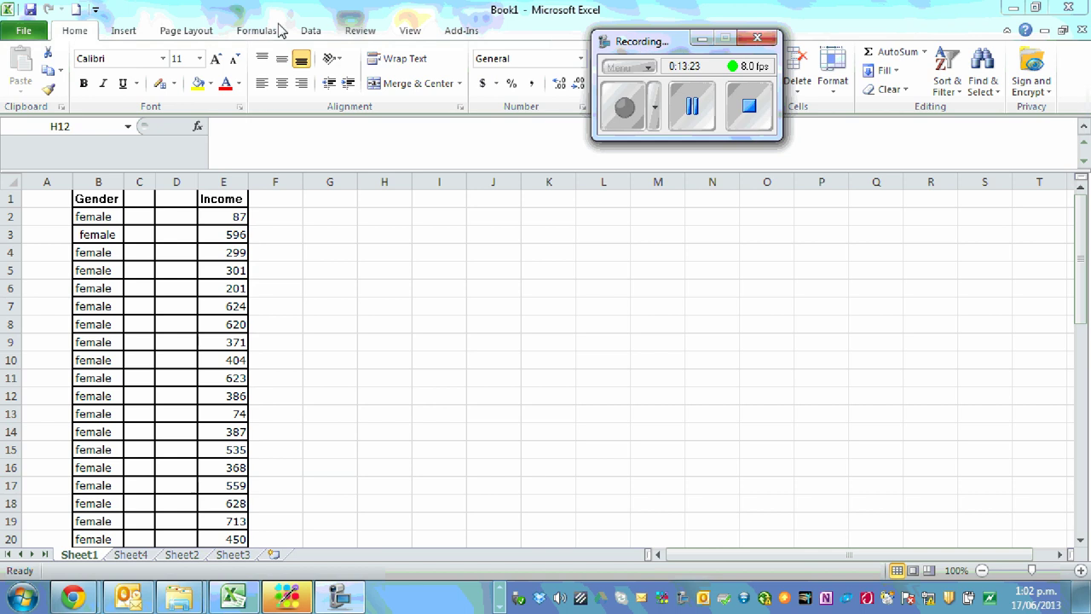
{"action": "left_click", "coordinate": [316, 34]}
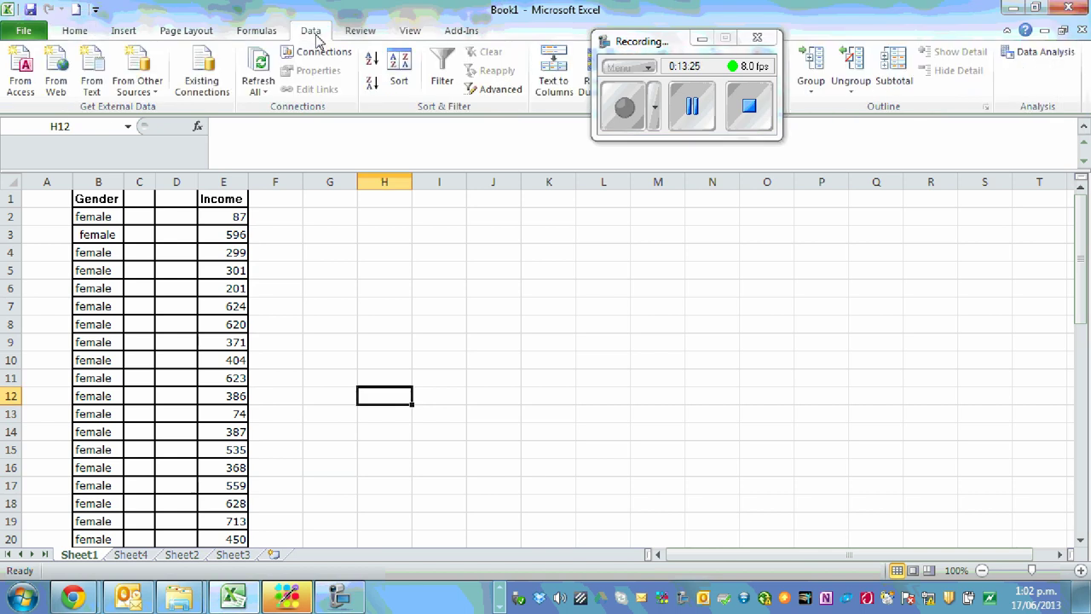
{"action": "left_click", "coordinate": [1068, 55]}
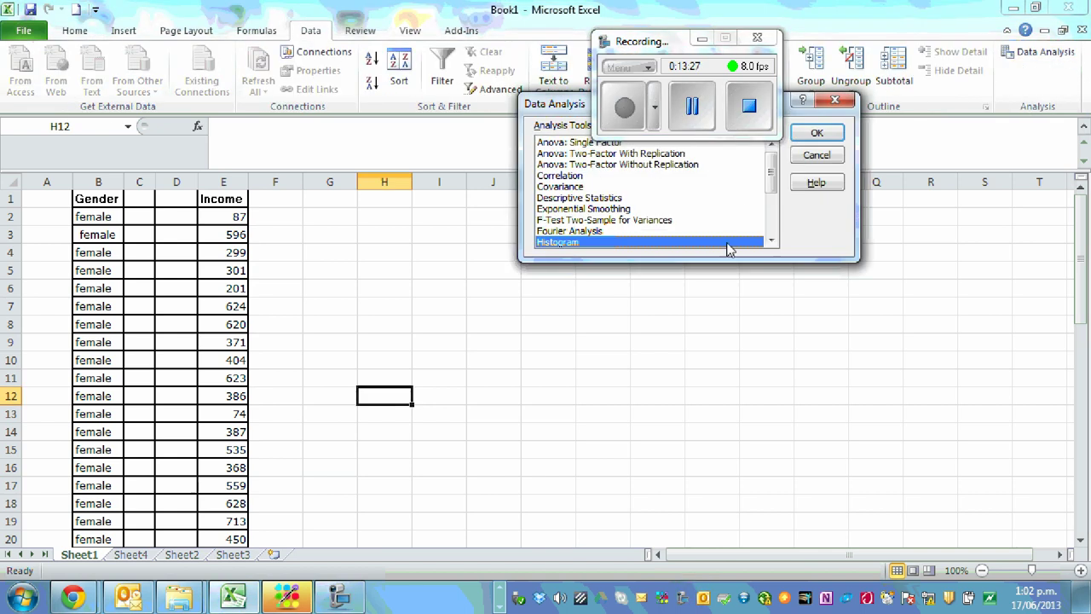
{"action": "left_click", "coordinate": [816, 133]}
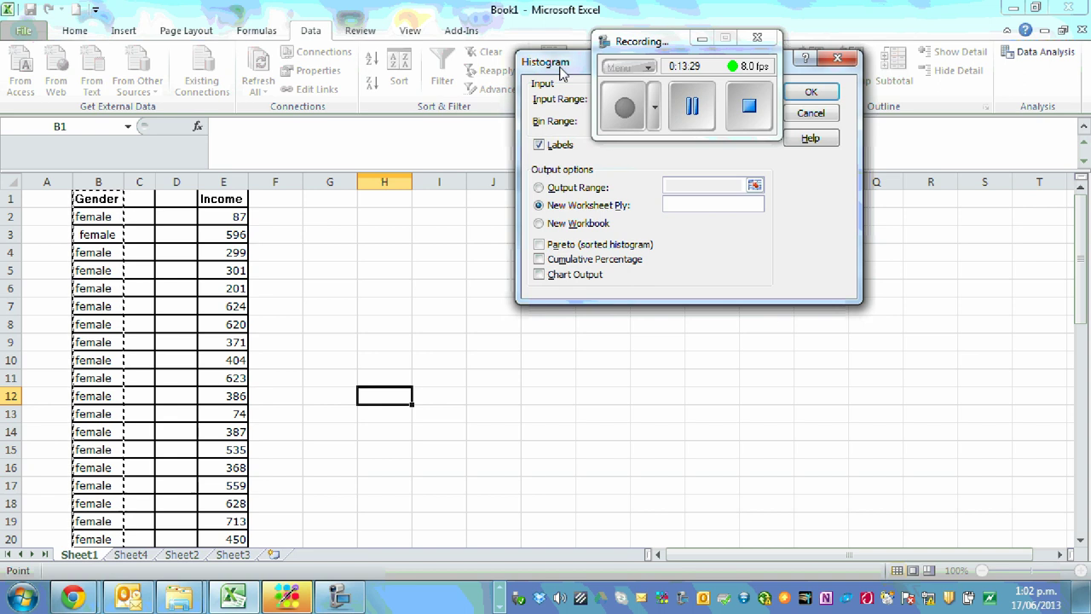
{"action": "left_click_drag", "start_coordinate": [731, 23], "coordinate": [763, 12]}
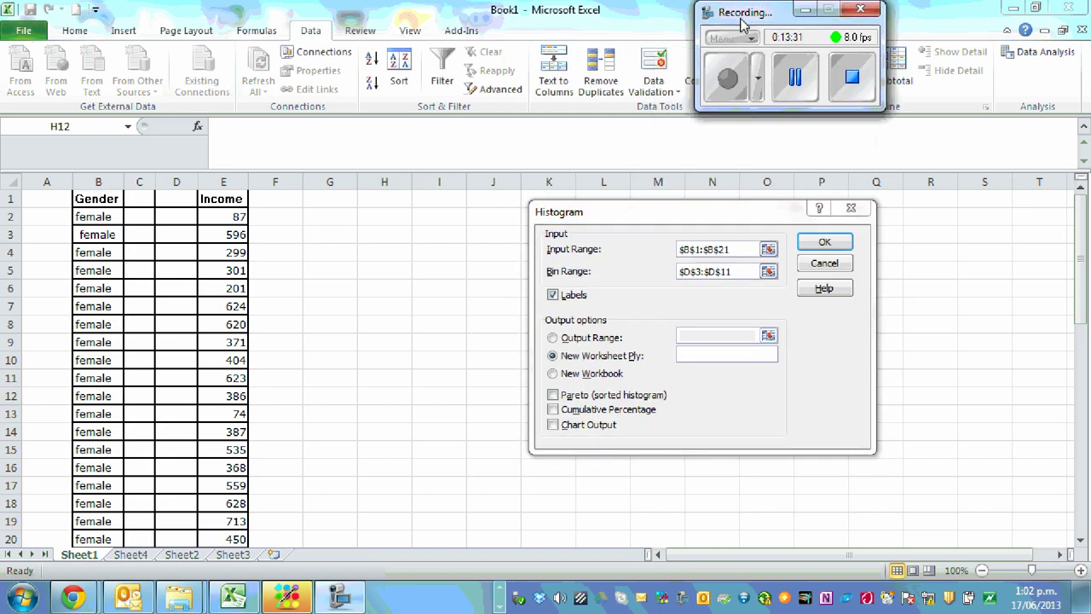
{"action": "left_click_drag", "start_coordinate": [731, 250], "coordinate": [668, 230]}
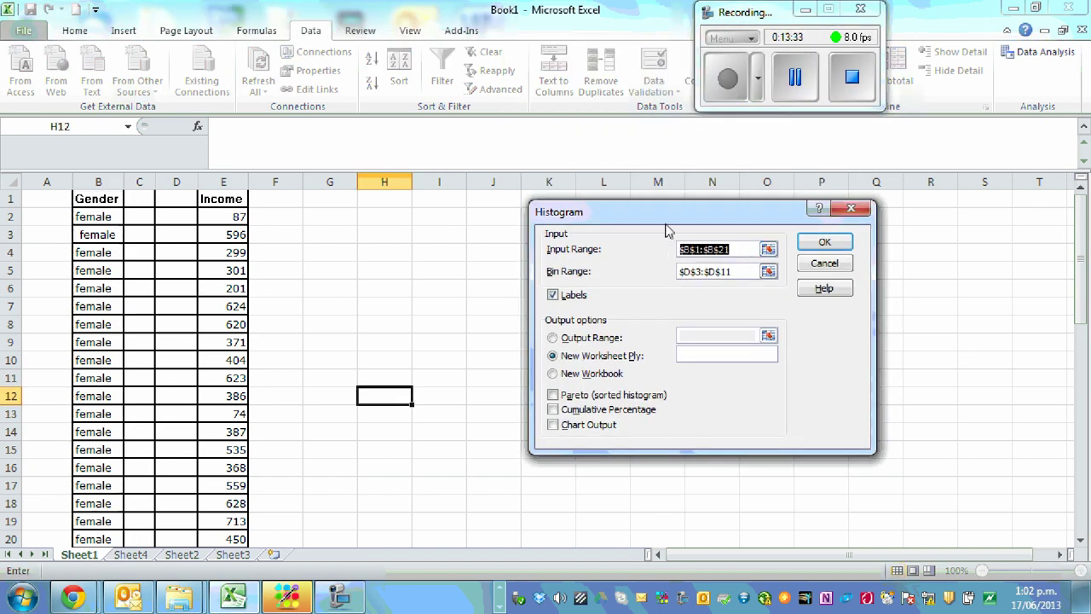
{"action": "key", "text": "BackSpace"}
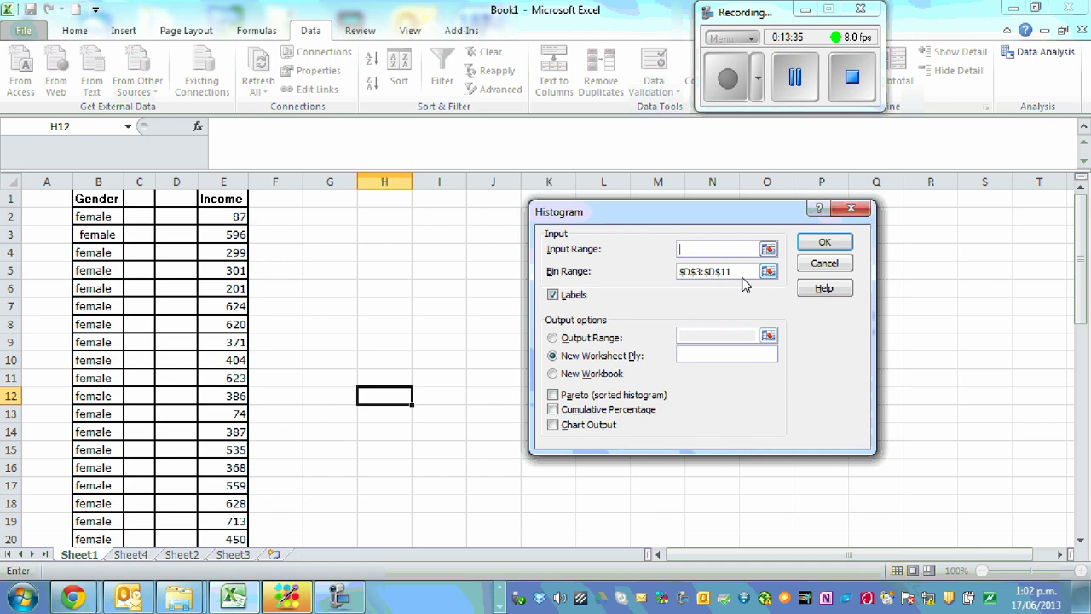
{"action": "left_click_drag", "start_coordinate": [739, 271], "coordinate": [606, 283]}
{"action": "key", "text": "BackSpace"}
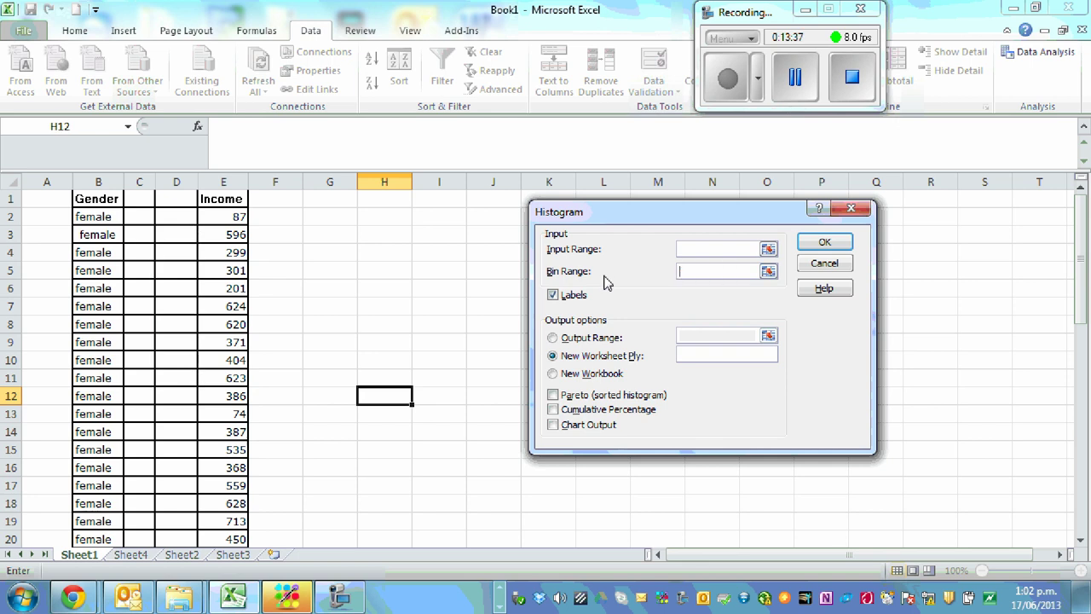
{"action": "left_click", "coordinate": [340, 288]}
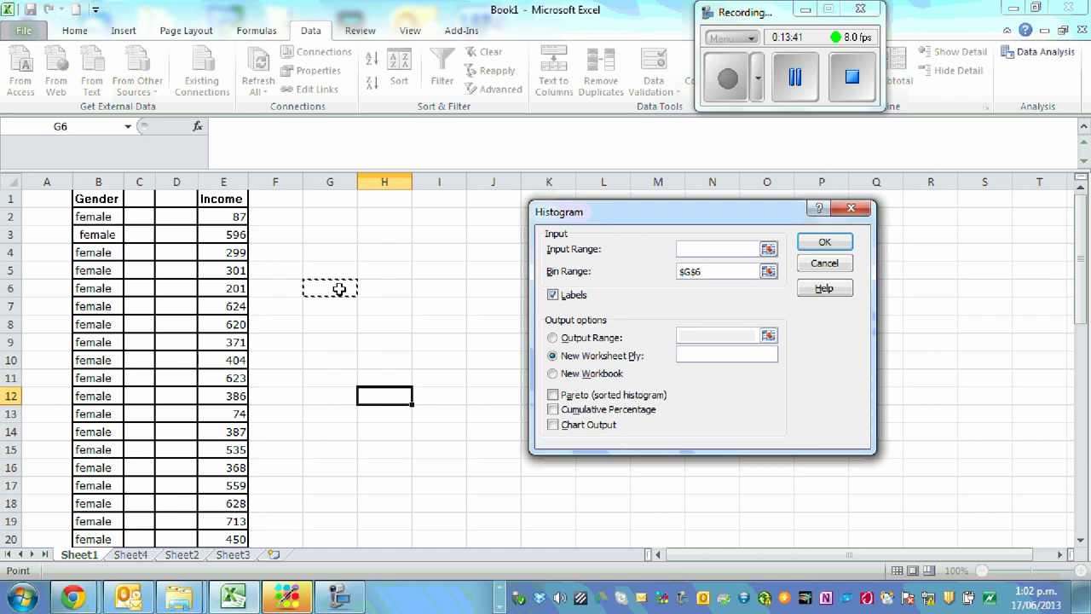
{"action": "key", "text": "BackSpace"}
{"action": "left_click", "coordinate": [851, 208]}
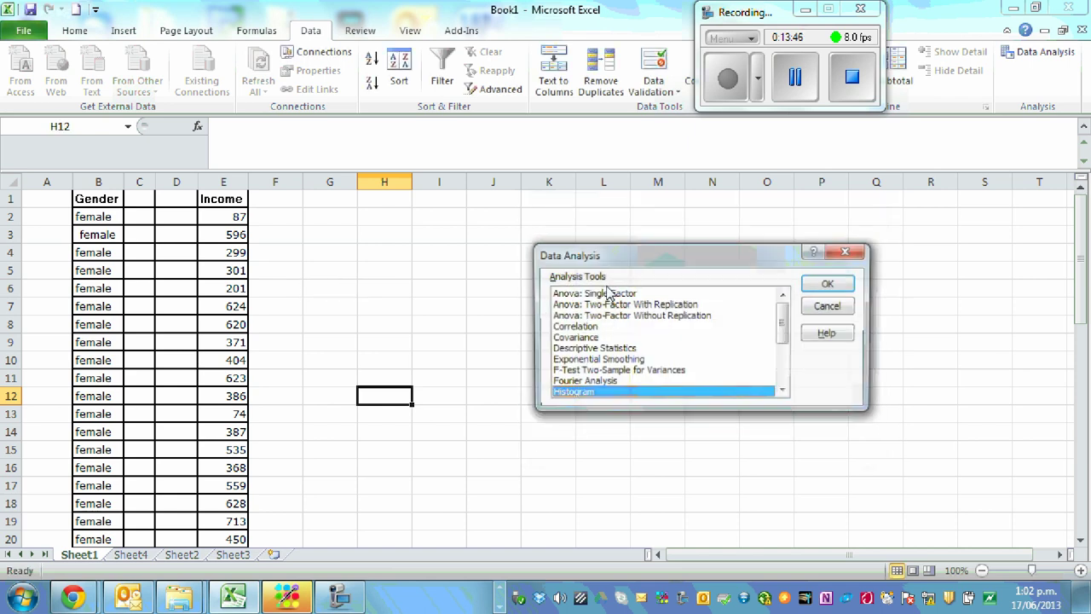
{"action": "left_click", "coordinate": [844, 251]}
Step: Enter the heading 'Bins' in H5 with 100, 200 and 300 beneath it
{"action": "left_click", "coordinate": [392, 272]}
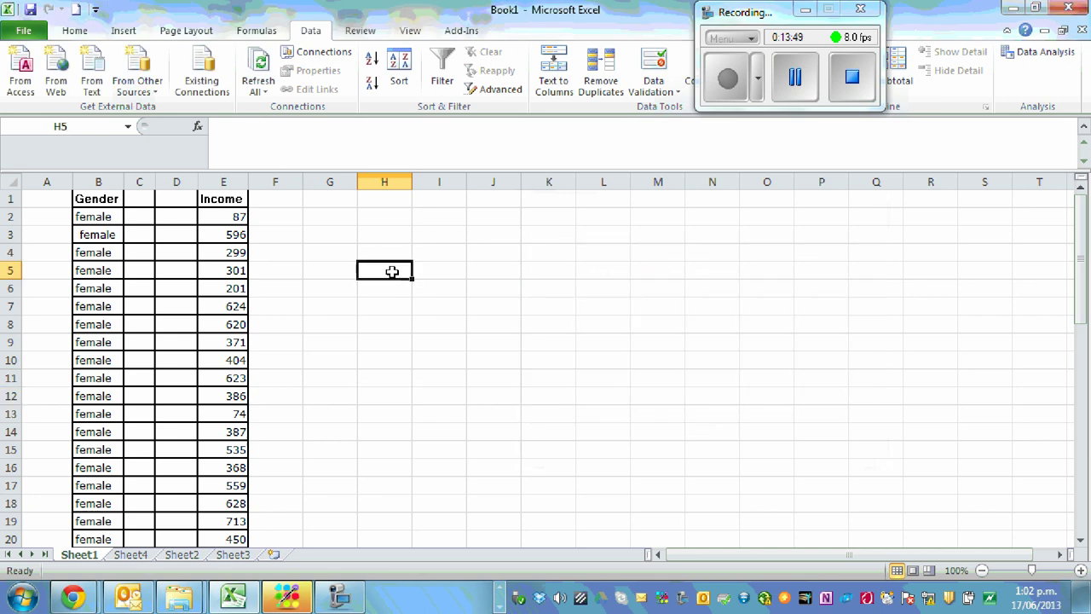
{"action": "type", "text": "Bins"}
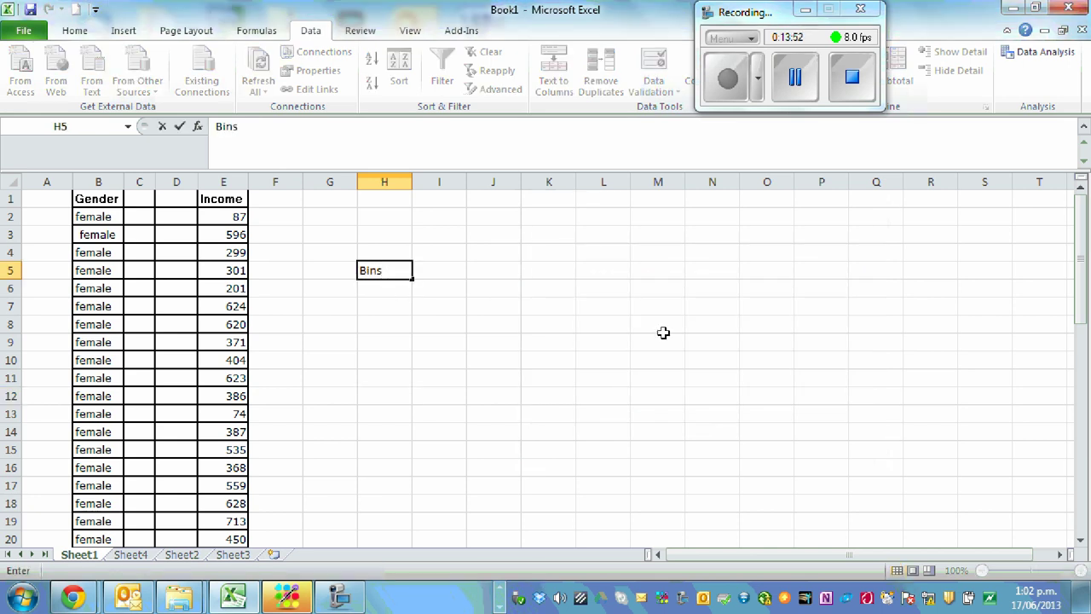
{"action": "left_click", "coordinate": [663, 333]}
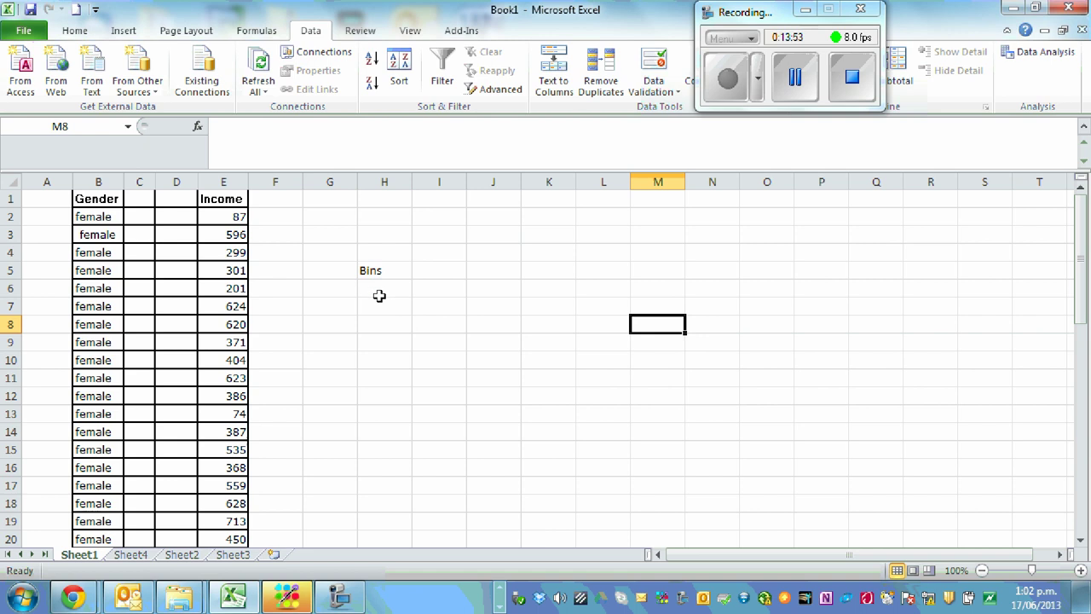
{"action": "left_click", "coordinate": [380, 294]}
{"action": "type", "text": "100"}
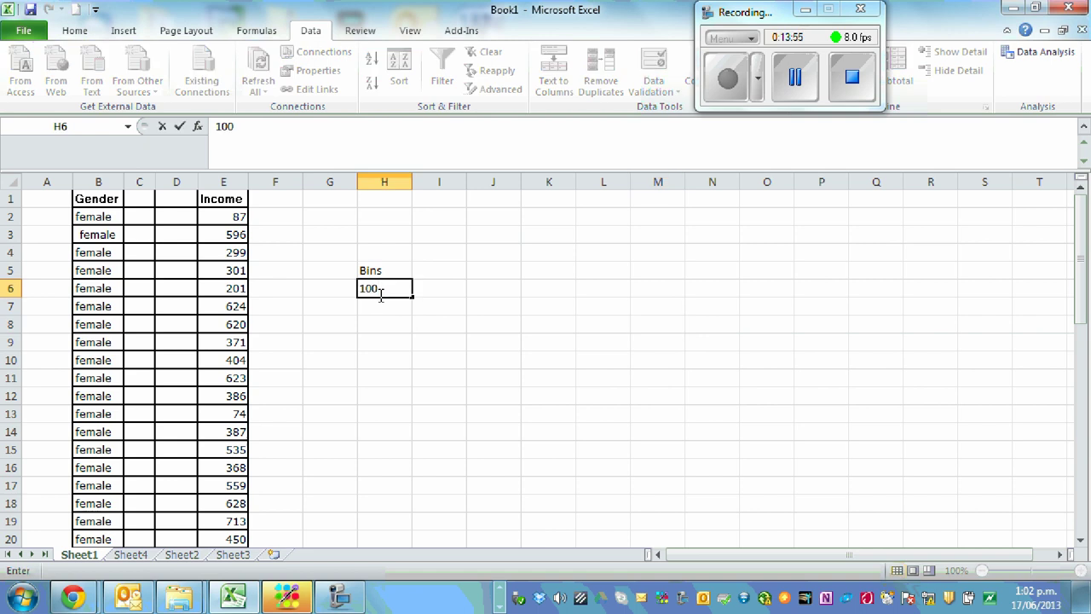
{"action": "key", "text": "Return"}
{"action": "type", "text": "200"}
{"action": "key", "text": "Return"}
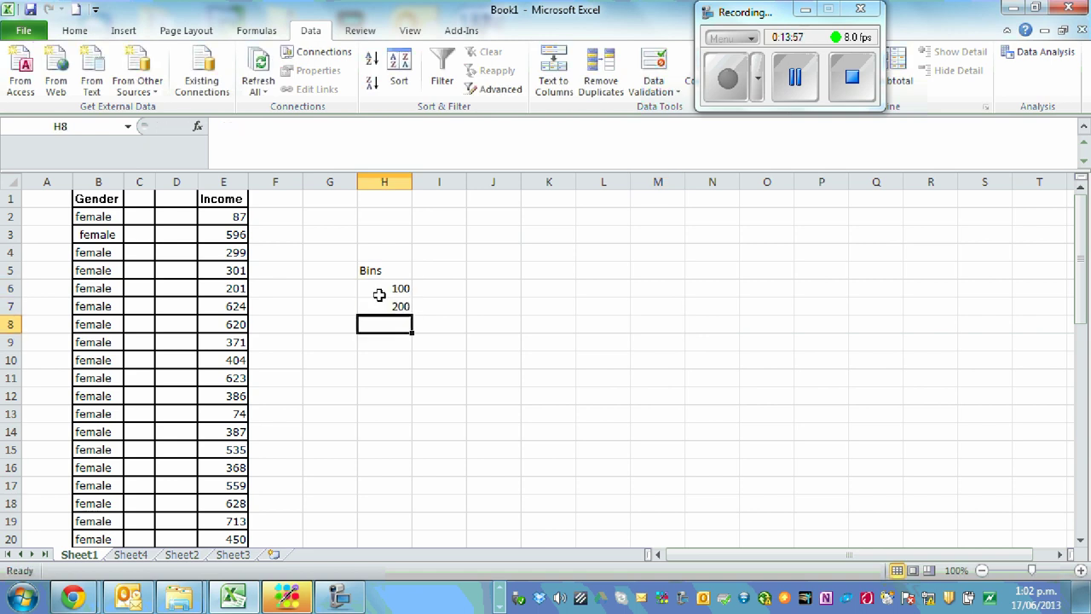
{"action": "type", "text": "300"}
{"action": "left_click", "coordinate": [487, 324]}
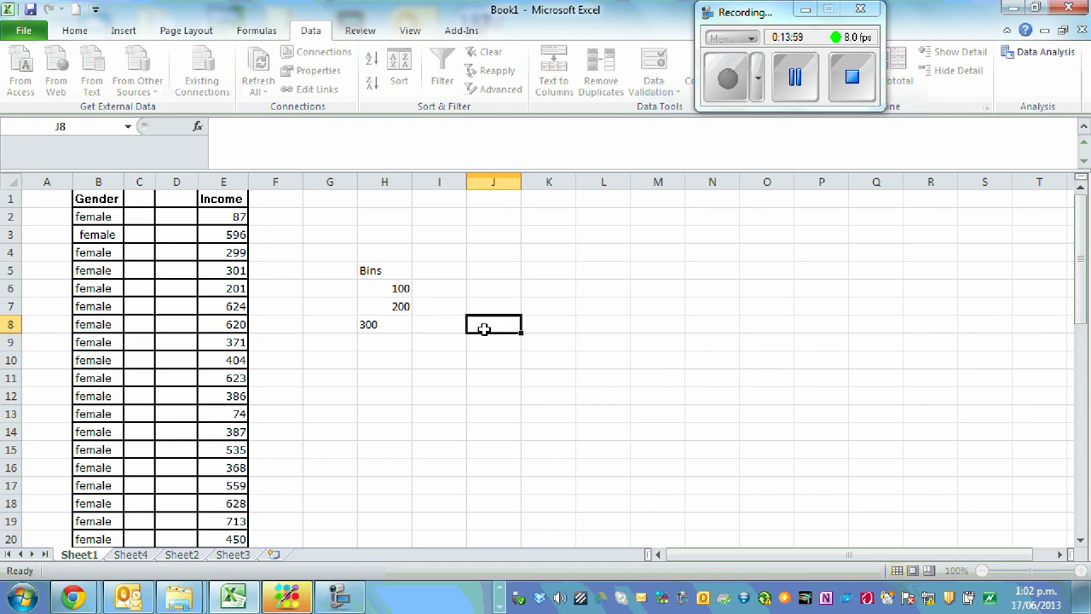
Step: Extend the bin series in steps of 100 down to 2000
{"action": "left_click_drag", "start_coordinate": [389, 287], "coordinate": [419, 519]}
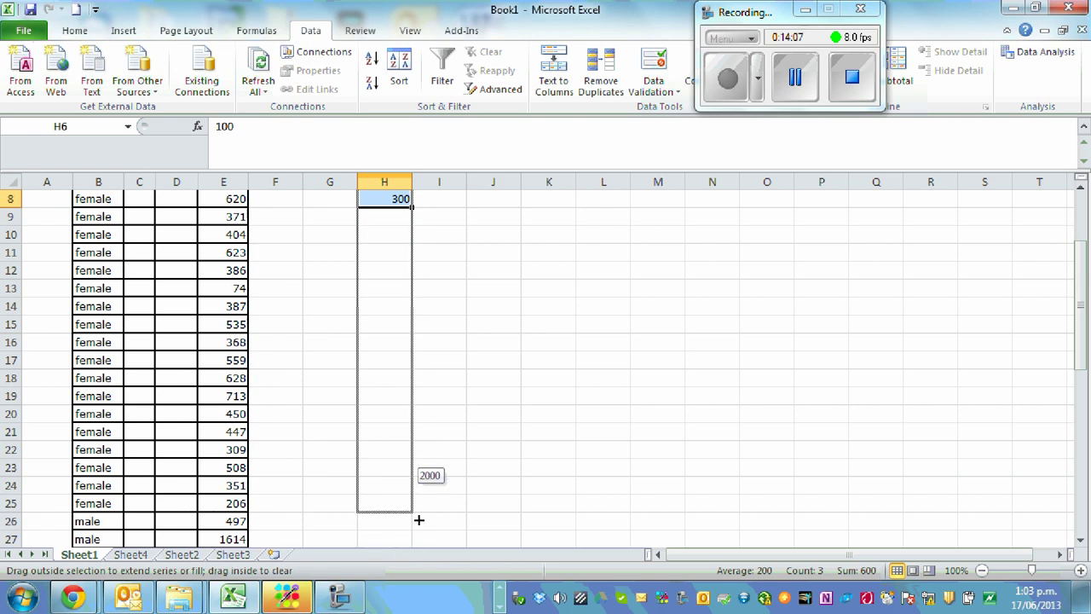
{"action": "left_click_drag", "start_coordinate": [418, 519], "coordinate": [419, 519]}
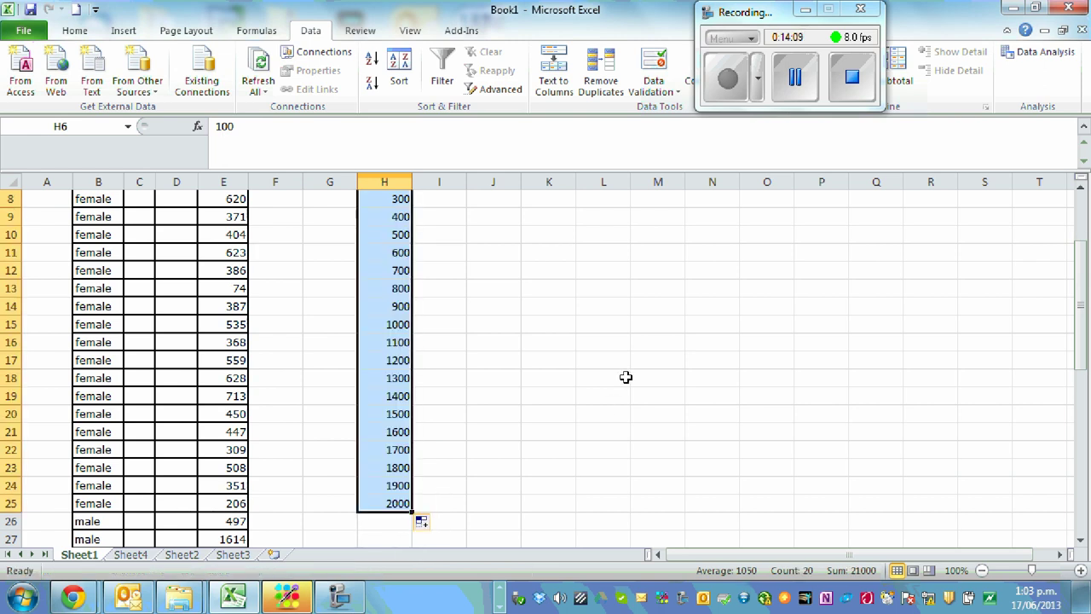
{"action": "scroll", "coordinate": [626, 378], "scroll_direction": "up", "scroll_amount": 3}
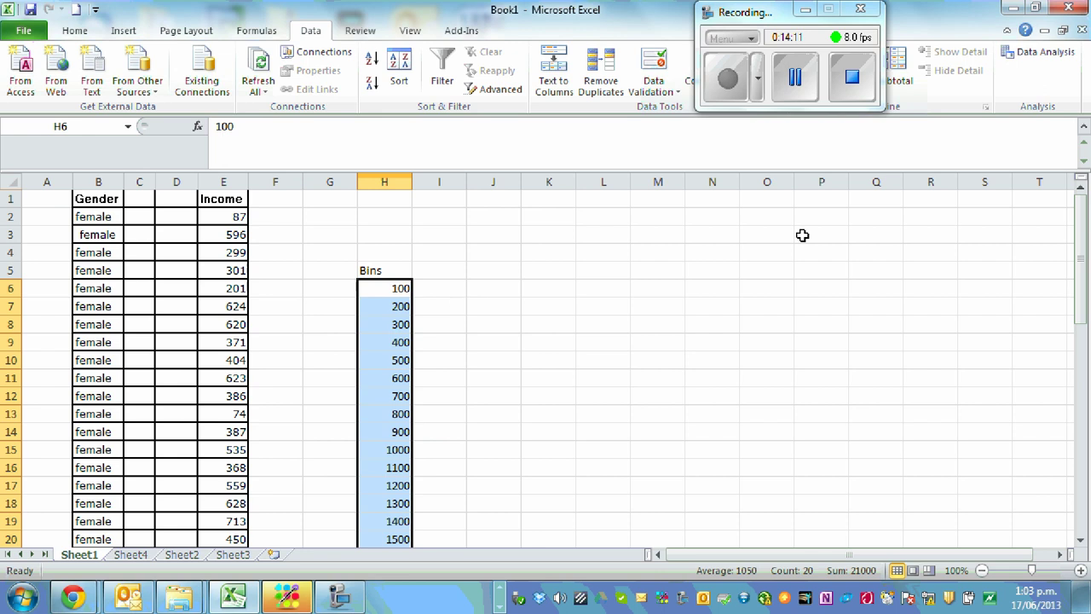
Step: Choose the Histogram analysis tool and set its input range to $E$1:$E$51
{"action": "left_click", "coordinate": [1055, 52]}
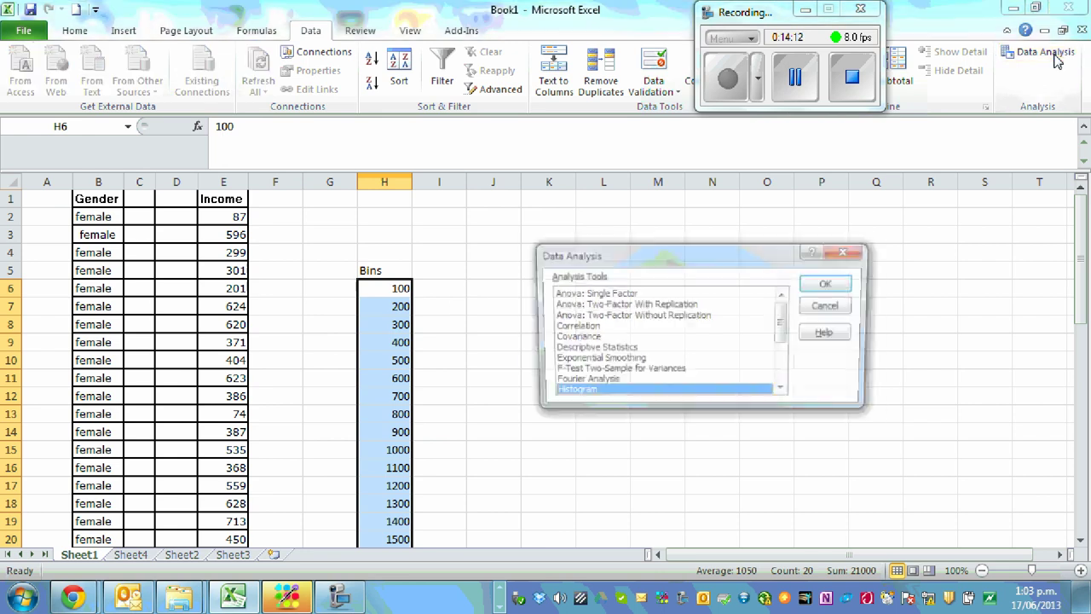
{"action": "left_click", "coordinate": [828, 285]}
{"action": "left_click_drag", "start_coordinate": [731, 249], "coordinate": [661, 248]}
{"action": "key", "text": "BackSpace"}
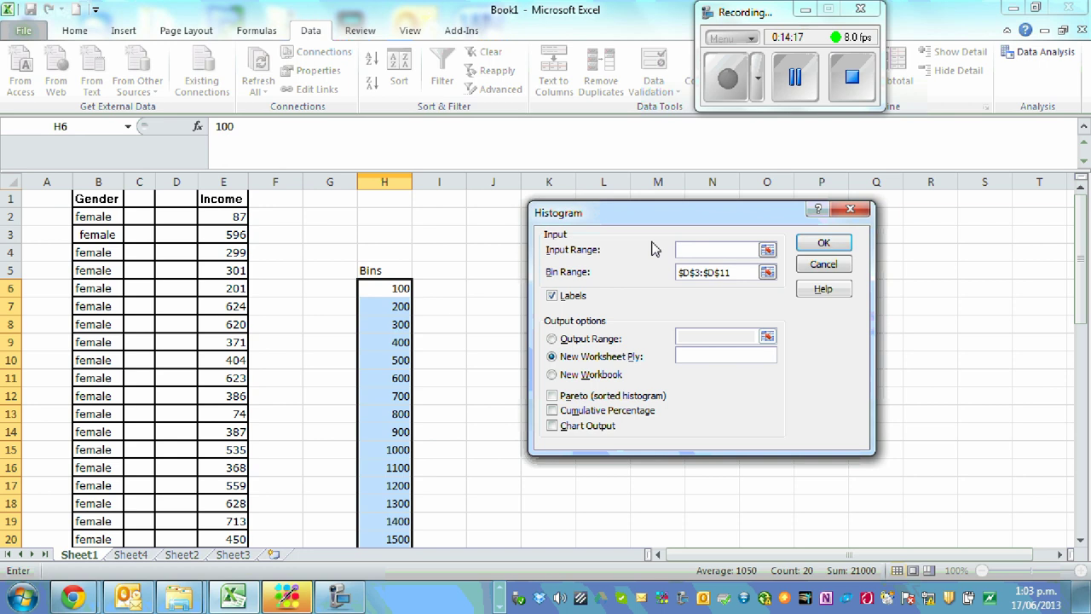
{"action": "left_click", "coordinate": [221, 199]}
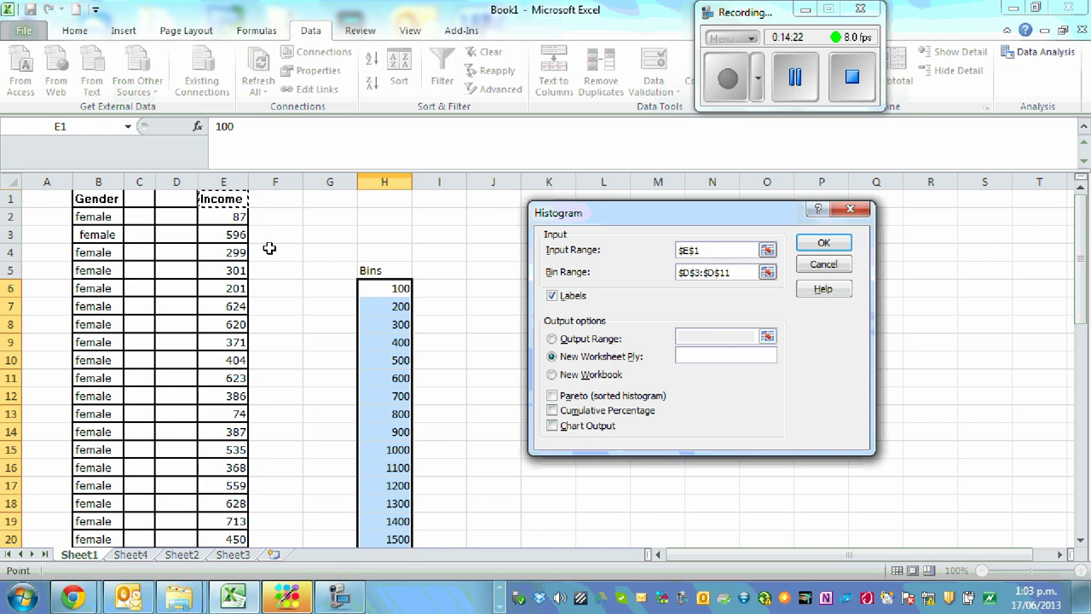
{"action": "key", "text": "ctrl+shift+Down"}
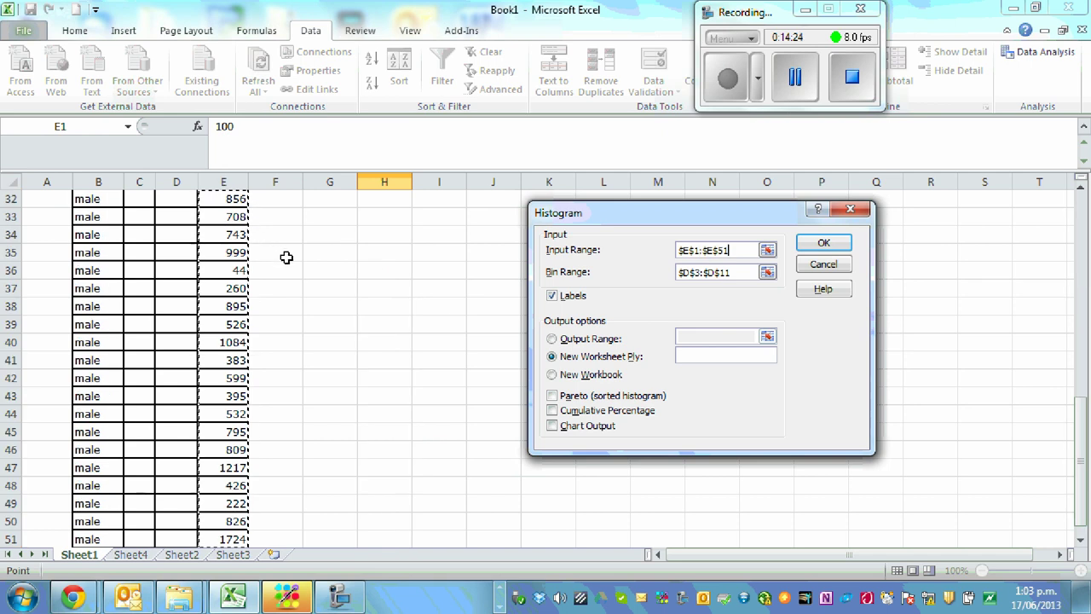
{"action": "left_click_drag", "start_coordinate": [1082, 481], "coordinate": [1084, 498]}
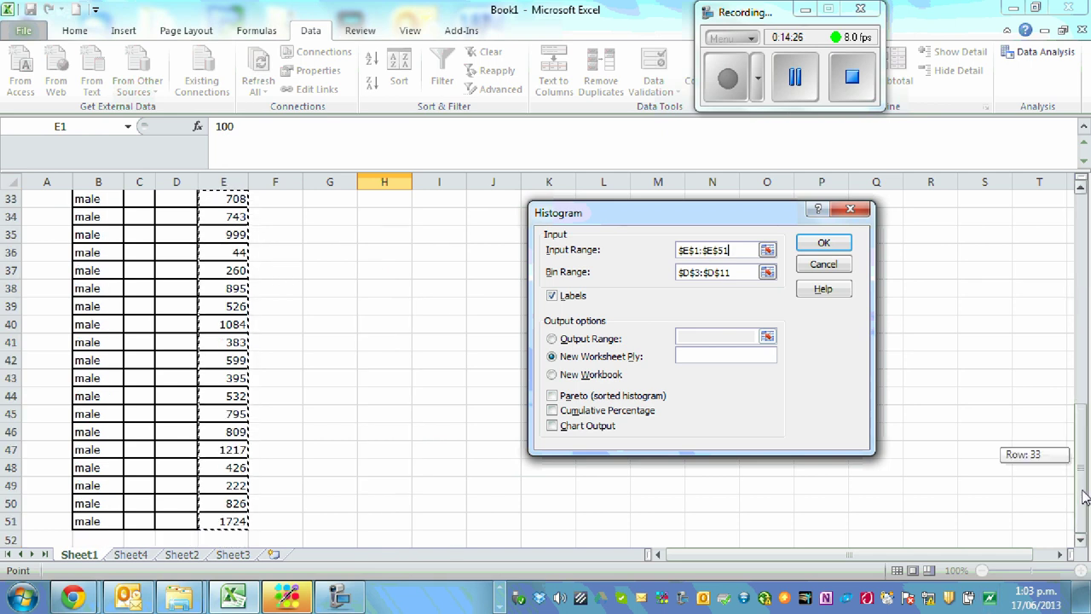
Step: Set the Histogram bin range to $H$5:$H$25
{"action": "left_click", "coordinate": [742, 274]}
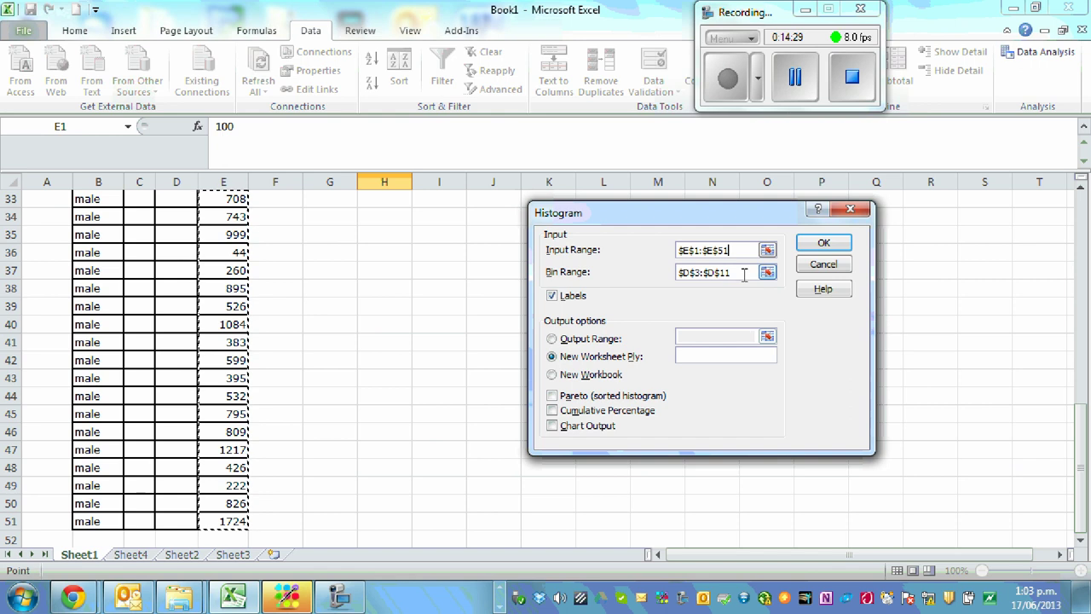
{"action": "left_click", "coordinate": [738, 272]}
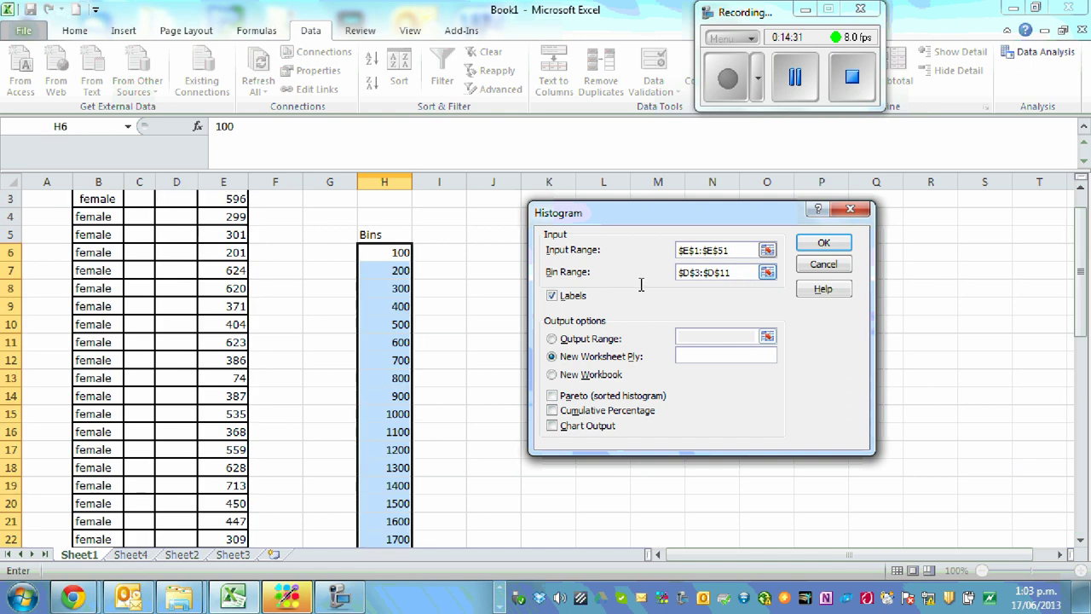
{"action": "double_click", "coordinate": [738, 271]}
{"action": "key", "text": "BackSpace"}
{"action": "left_click", "coordinate": [379, 236]}
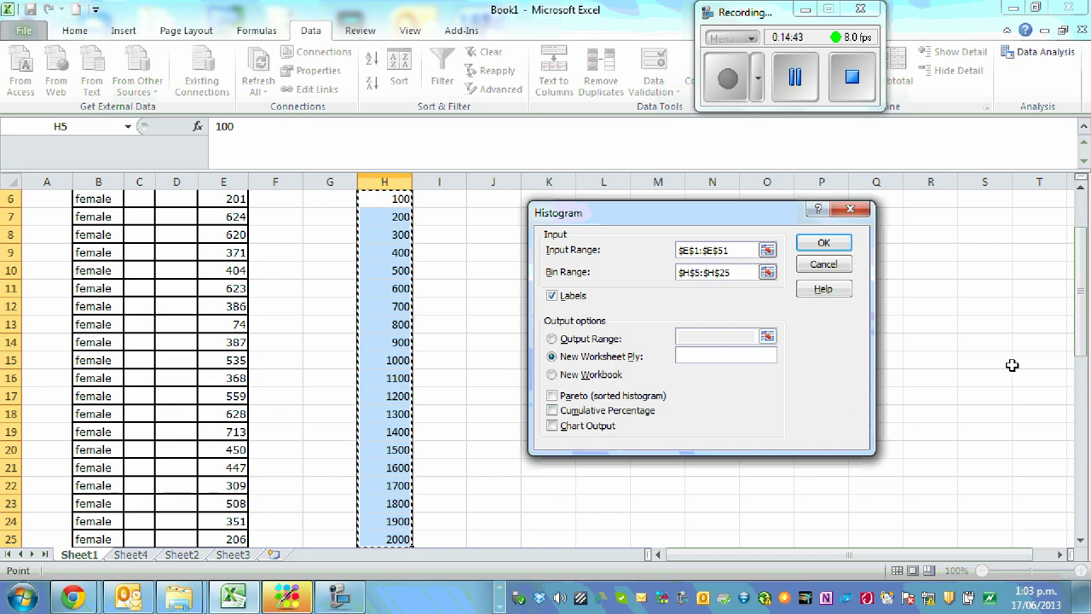
{"action": "mouse_move", "coordinate": [1079, 307]}
{"action": "left_mouse_down"}
{"action": "mouse_move", "coordinate": [1078, 362]}
{"action": "mouse_move", "coordinate": [1079, 300]}
{"action": "left_mouse_up"}
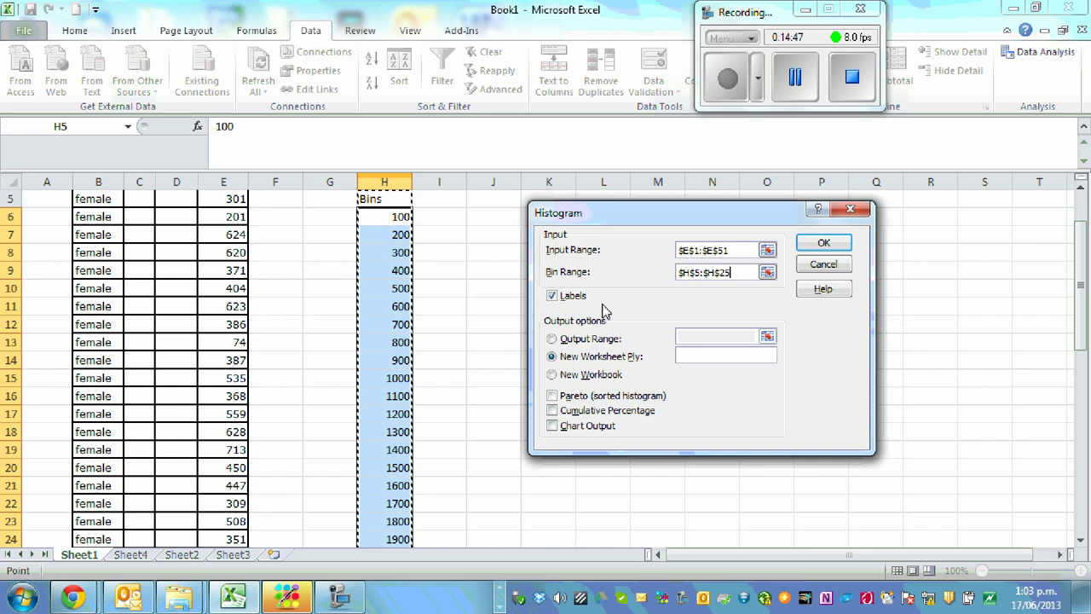
Step: Output the histogram to new Sheet5 and widen columns A and B to fit
{"action": "left_click", "coordinate": [824, 245]}
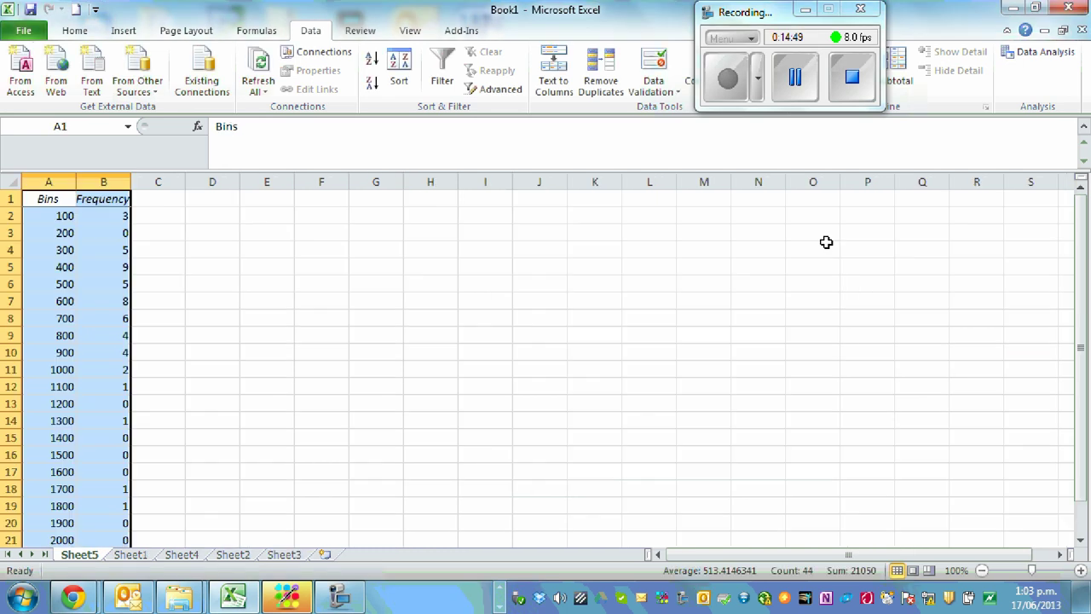
{"action": "left_click", "coordinate": [281, 318]}
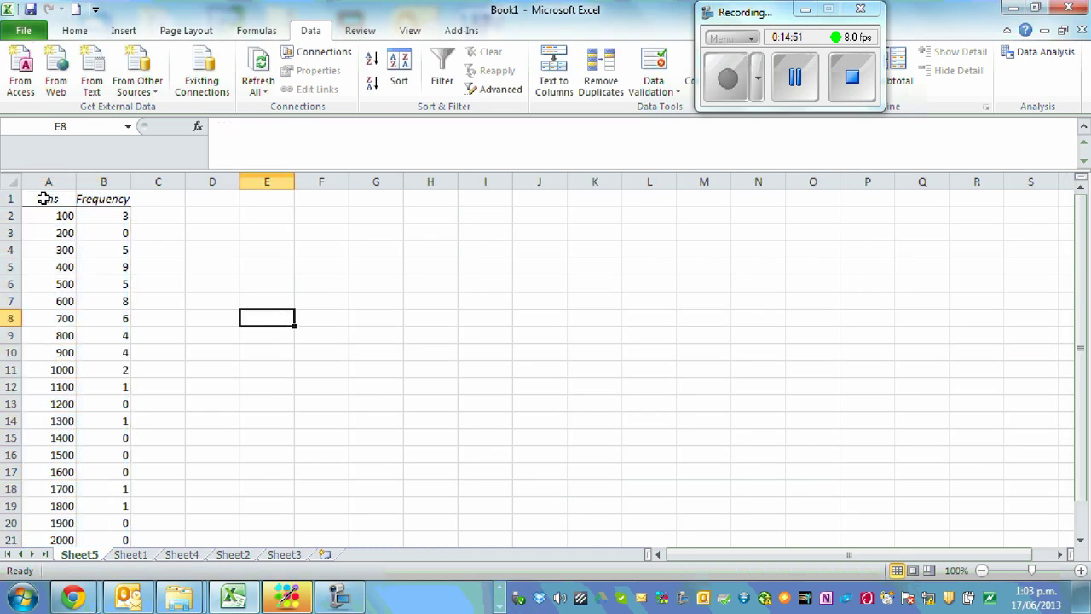
{"action": "double_click", "coordinate": [77, 182]}
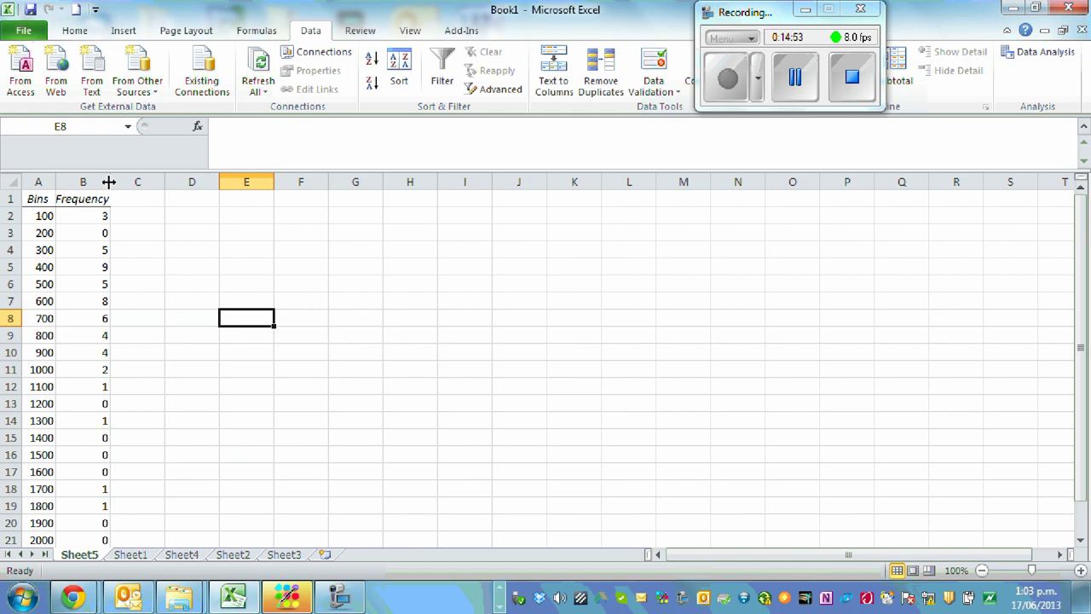
{"action": "left_click_drag", "start_coordinate": [109, 181], "coordinate": [142, 181]}
Step: Clear the 1800, 1900, 2000 and More rows from the frequency table
{"action": "scroll", "coordinate": [335, 250], "scroll_direction": "down", "scroll_amount": 2}
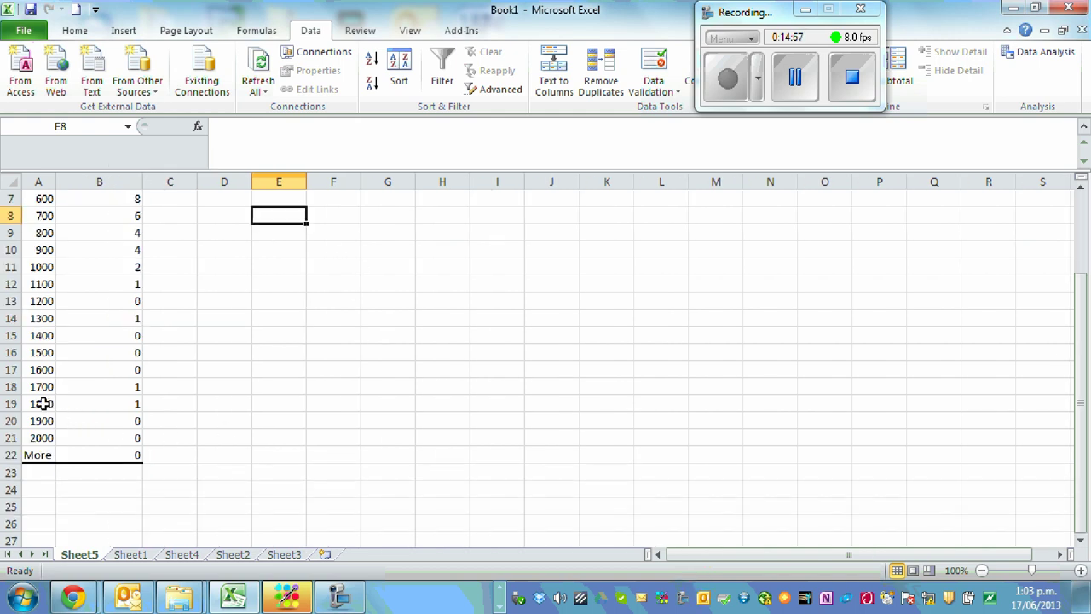
{"action": "left_click_drag", "start_coordinate": [45, 404], "coordinate": [117, 464]}
{"action": "key", "text": "Delete"}
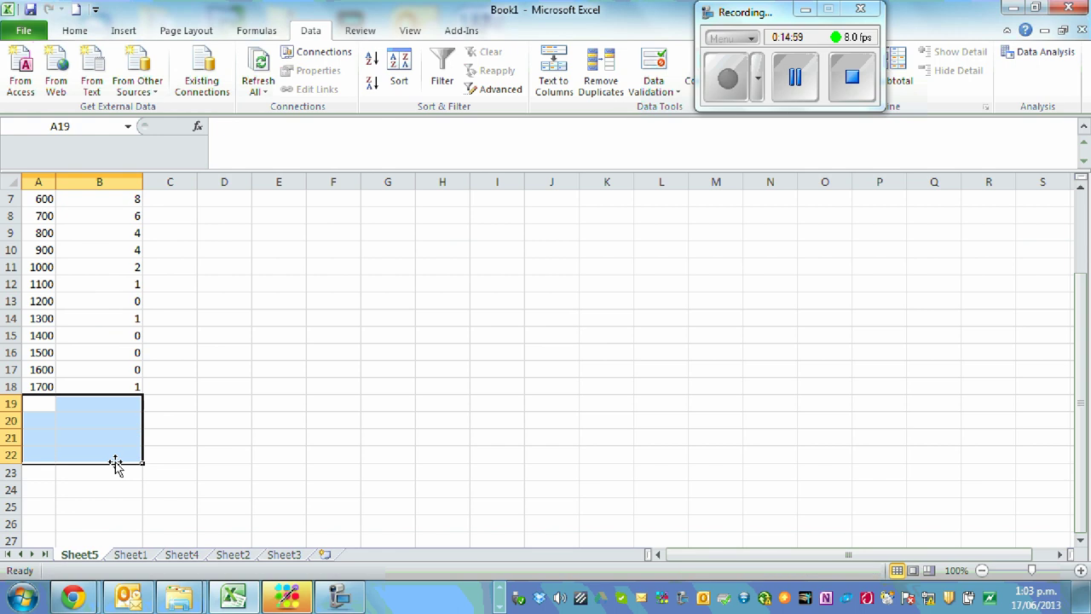
{"action": "scroll", "coordinate": [475, 401], "scroll_direction": "up", "scroll_amount": 2}
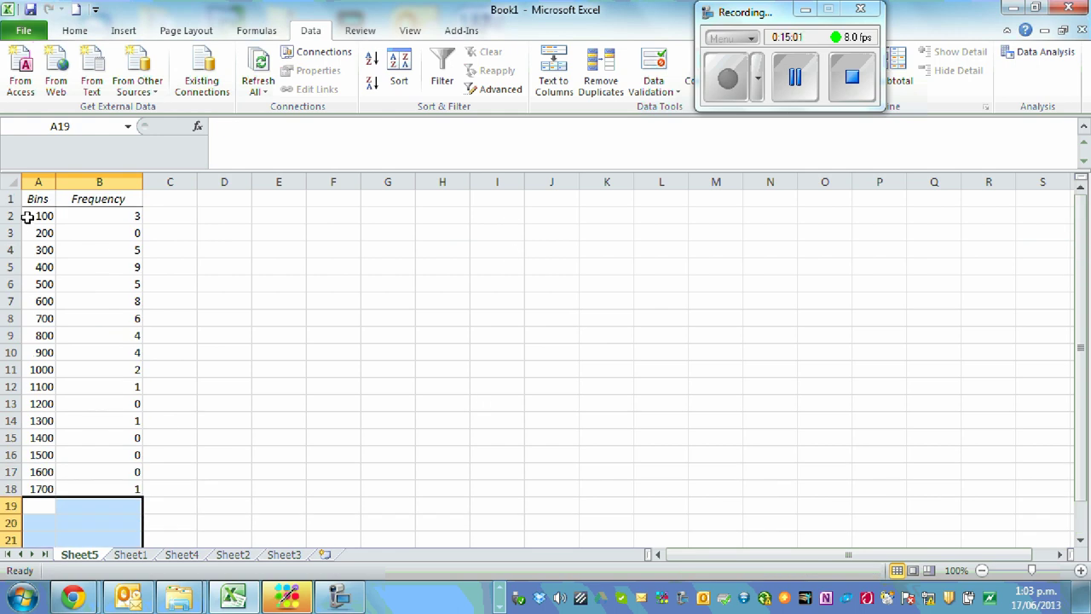
{"action": "double_click", "coordinate": [28, 217]}
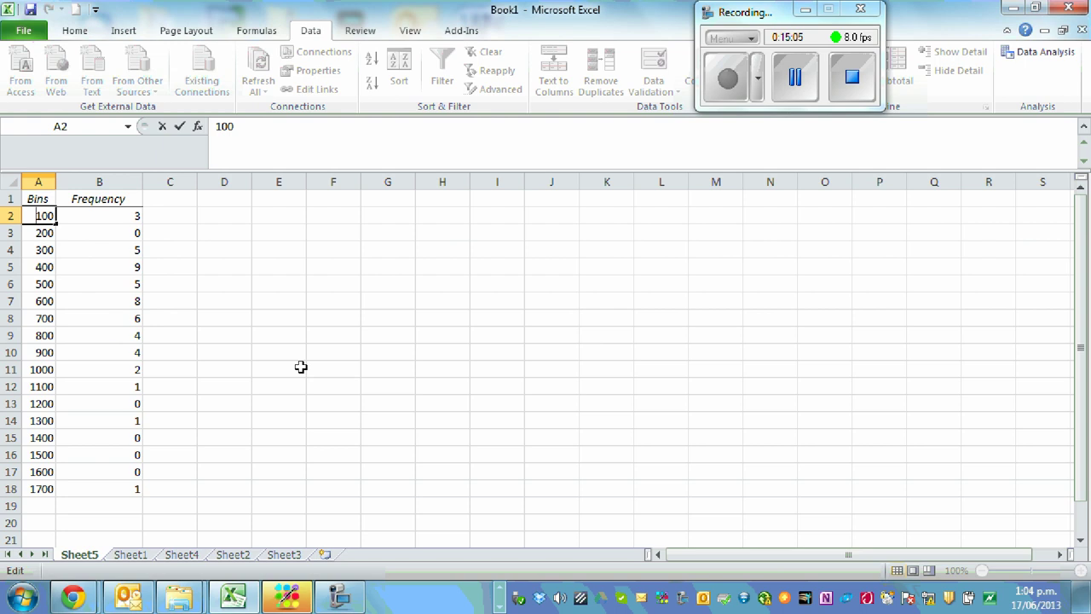
{"action": "left_click", "coordinate": [172, 326]}
{"action": "scroll", "coordinate": [176, 320], "scroll_direction": "up", "scroll_amount": 5}
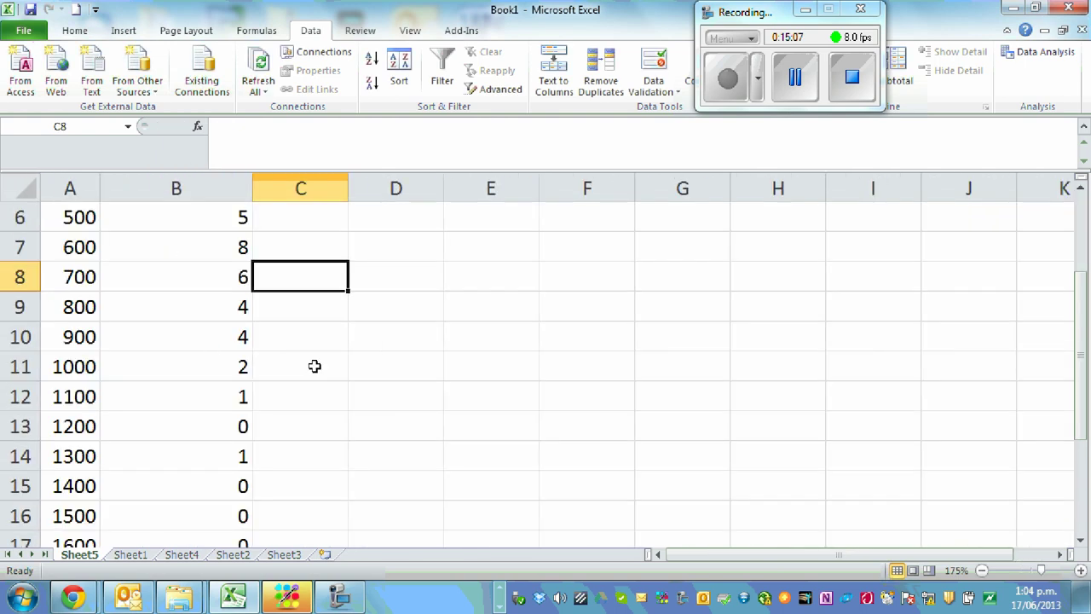
Step: Rename the Bins heading to 'Income' and fit column A
{"action": "left_click", "coordinate": [68, 216]}
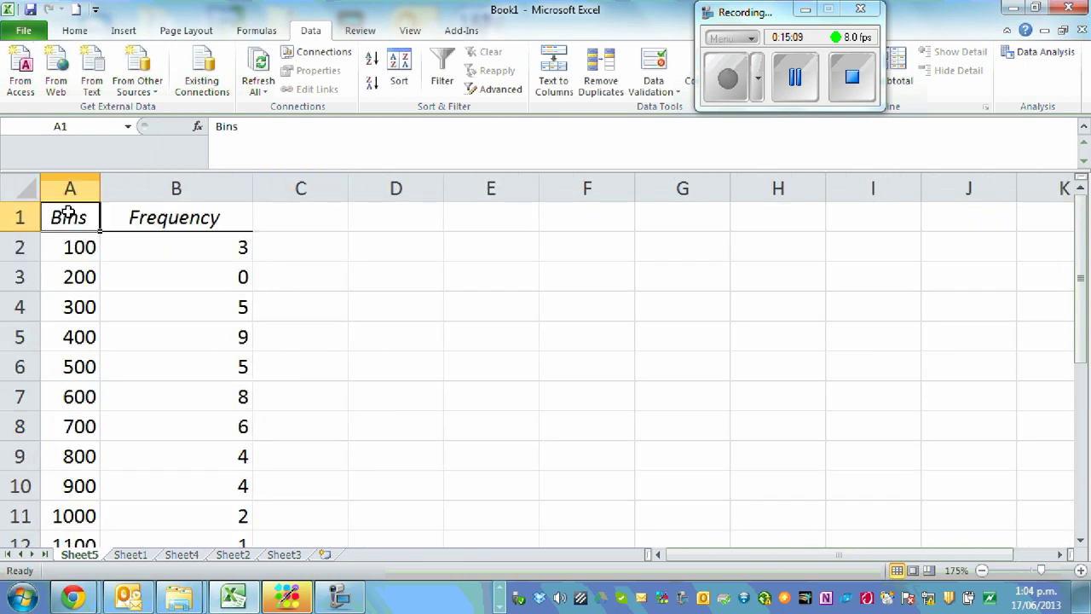
{"action": "type", "text": "Income"}
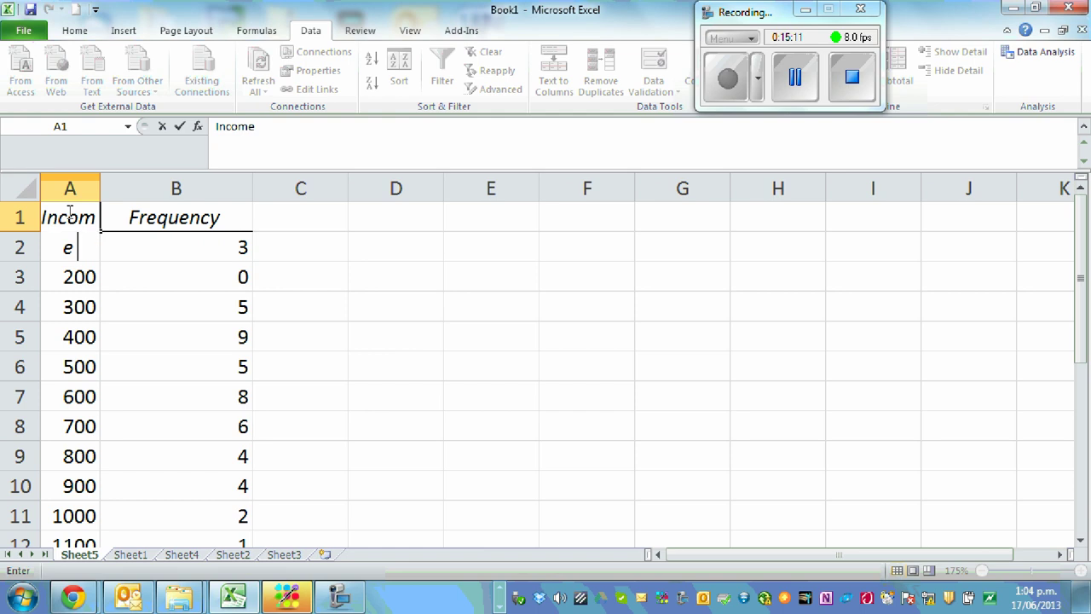
{"action": "left_click", "coordinate": [452, 309]}
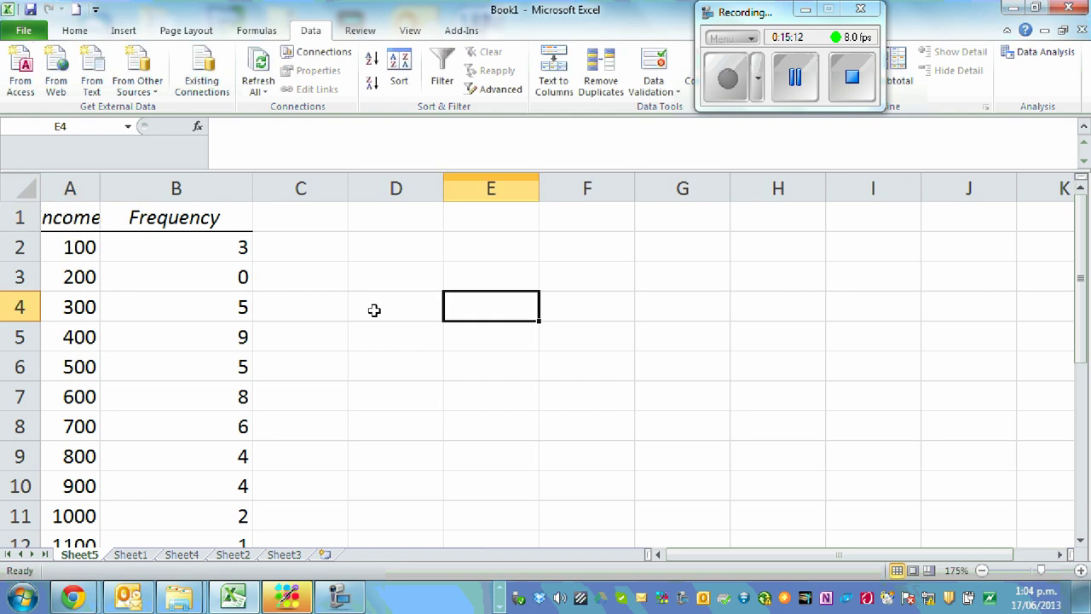
{"action": "double_click", "coordinate": [101, 188]}
Step: Relabel the first bin value as '0-100'
{"action": "left_click", "coordinate": [101, 247]}
{"action": "double_click", "coordinate": [78, 247]}
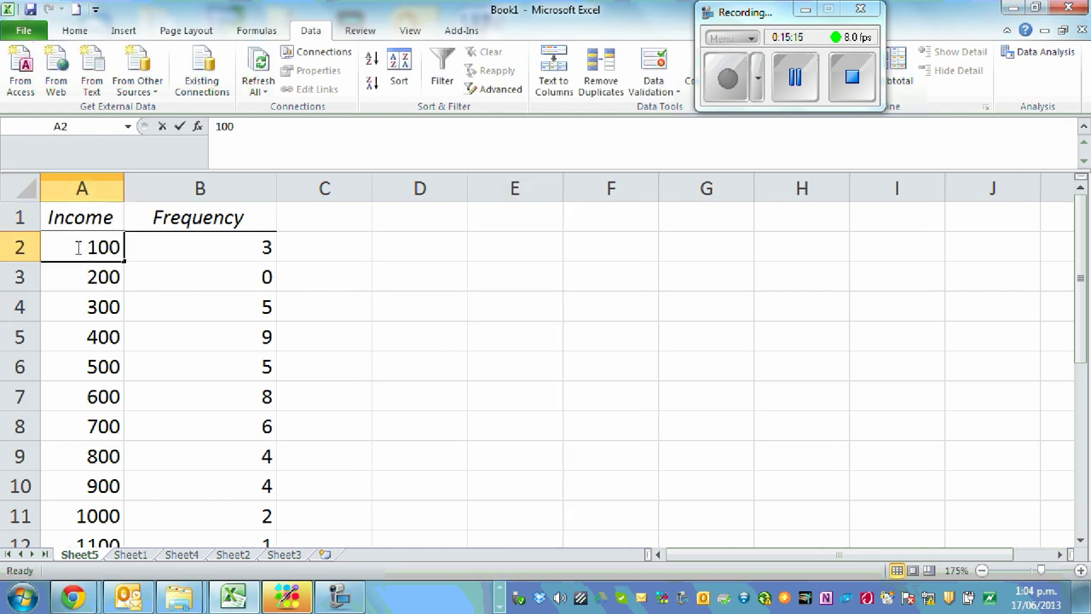
{"action": "type", "text": "0"}
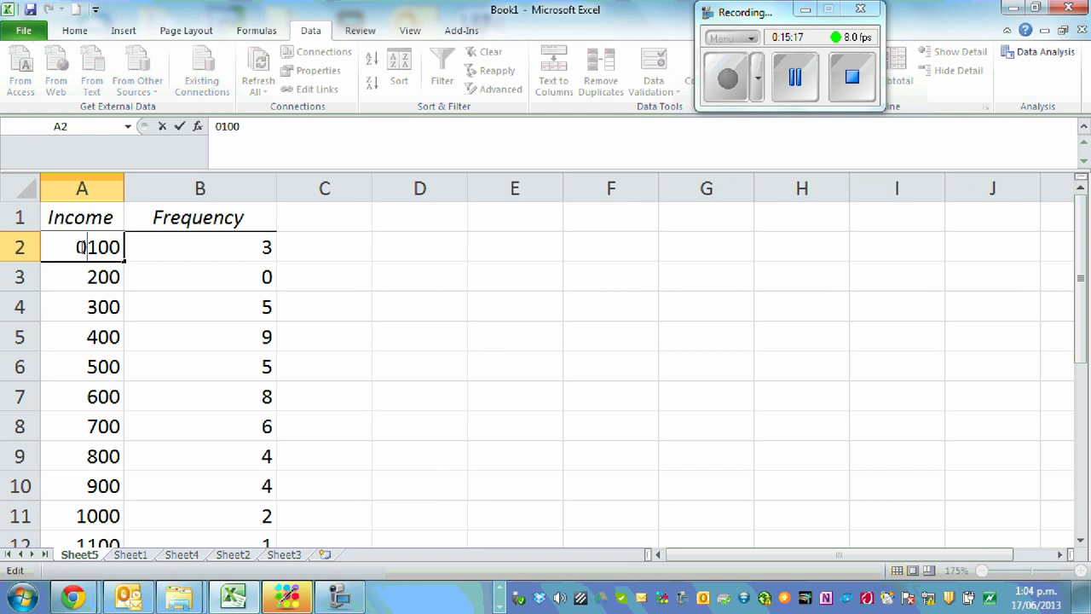
{"action": "type", "text": "-100"}
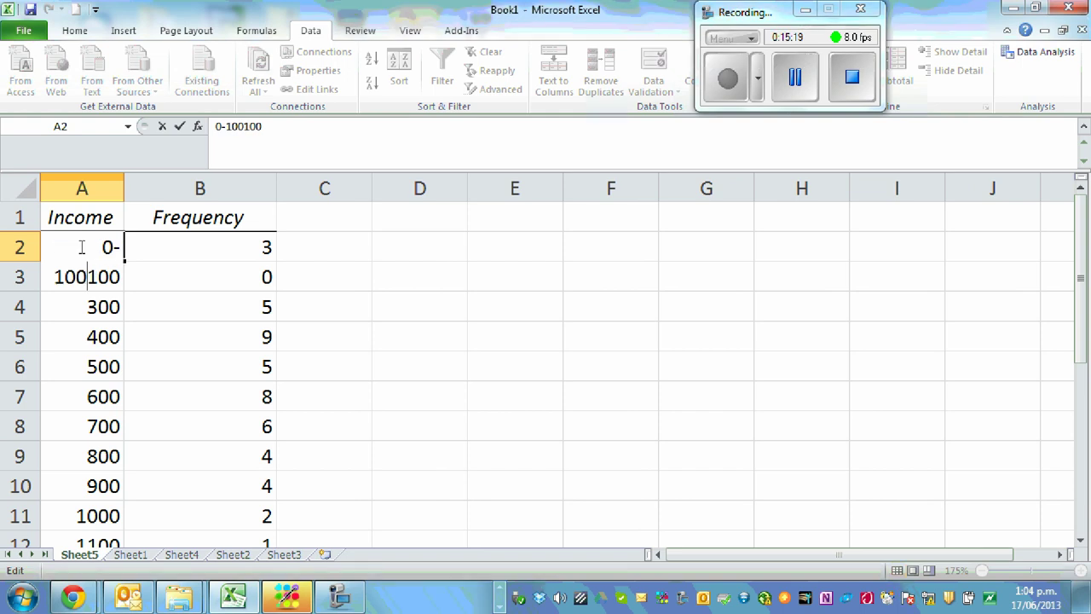
{"action": "key", "text": "BackSpace"}
{"action": "key", "text": "BackSpace"}
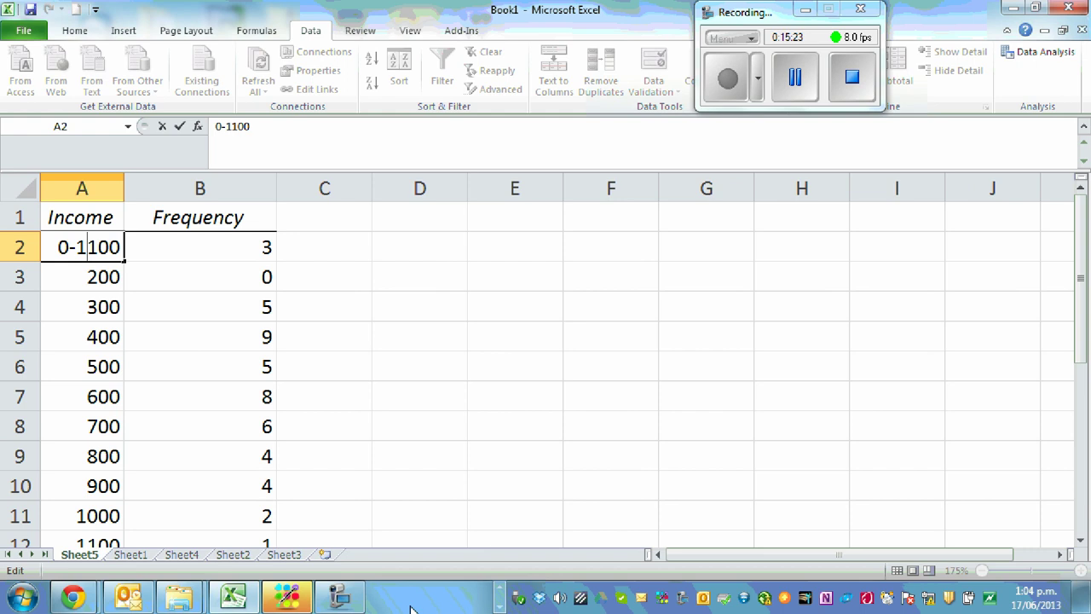
{"action": "key", "text": "BackSpace"}
Step: Relabel the next bins as '100-200', '200-300' and '300-400'
{"action": "double_click", "coordinate": [69, 276]}
{"action": "type", "text": "100"}
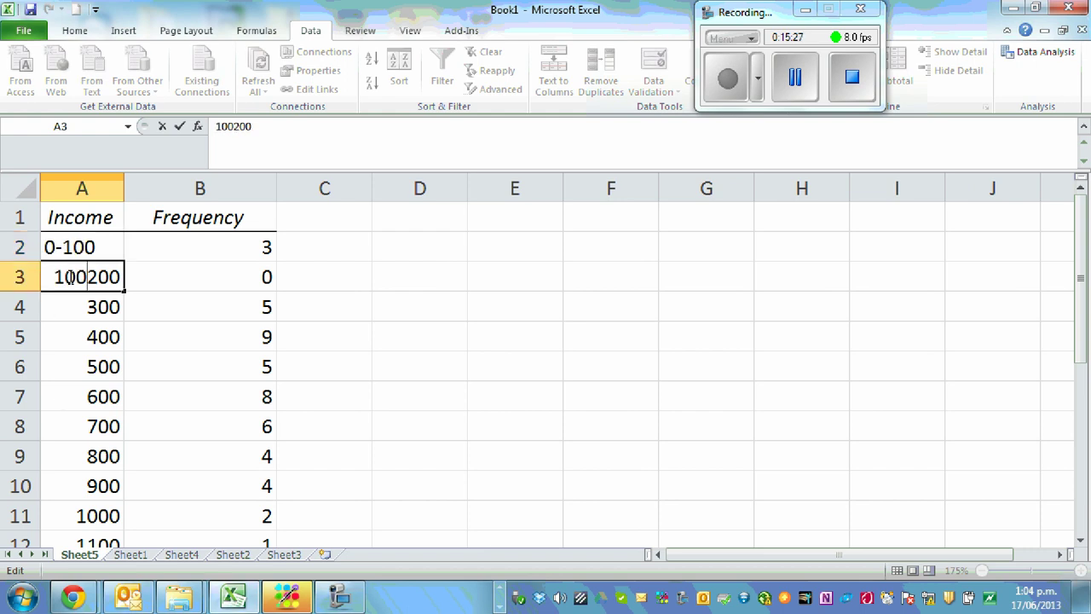
{"action": "type", "text": "-"}
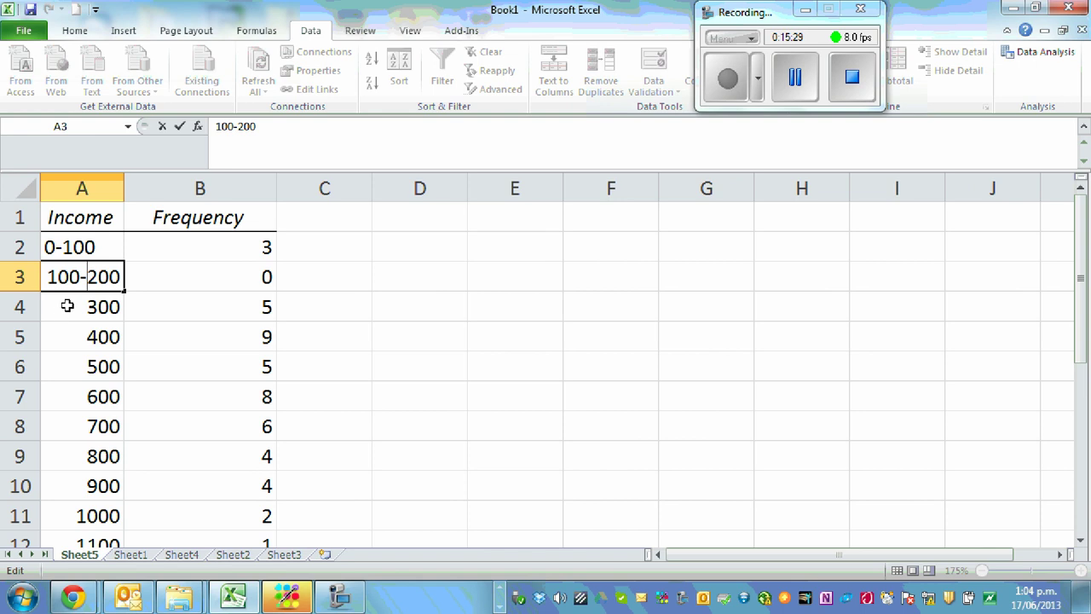
{"action": "left_click", "coordinate": [67, 305]}
{"action": "type", "text": "200"}
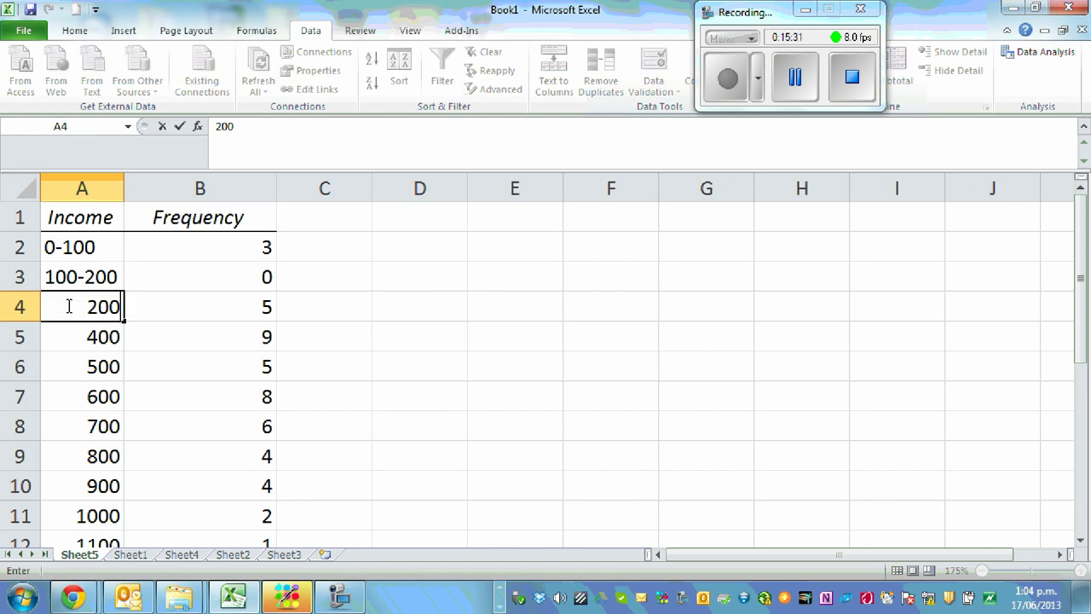
{"action": "type", "text": "-300"}
{"action": "left_click", "coordinate": [573, 328]}
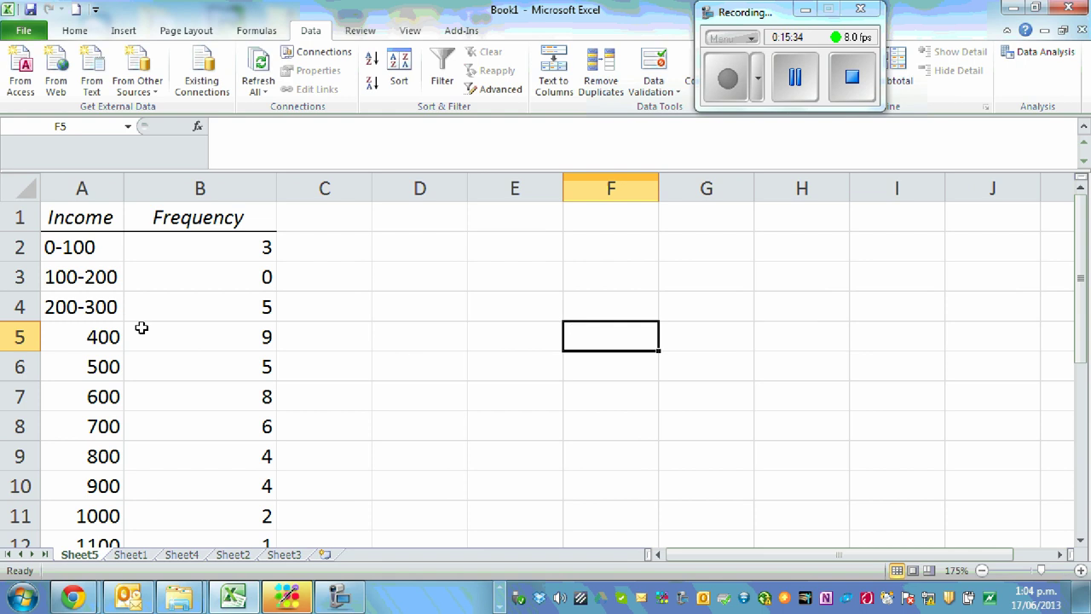
{"action": "left_click", "coordinate": [78, 336]}
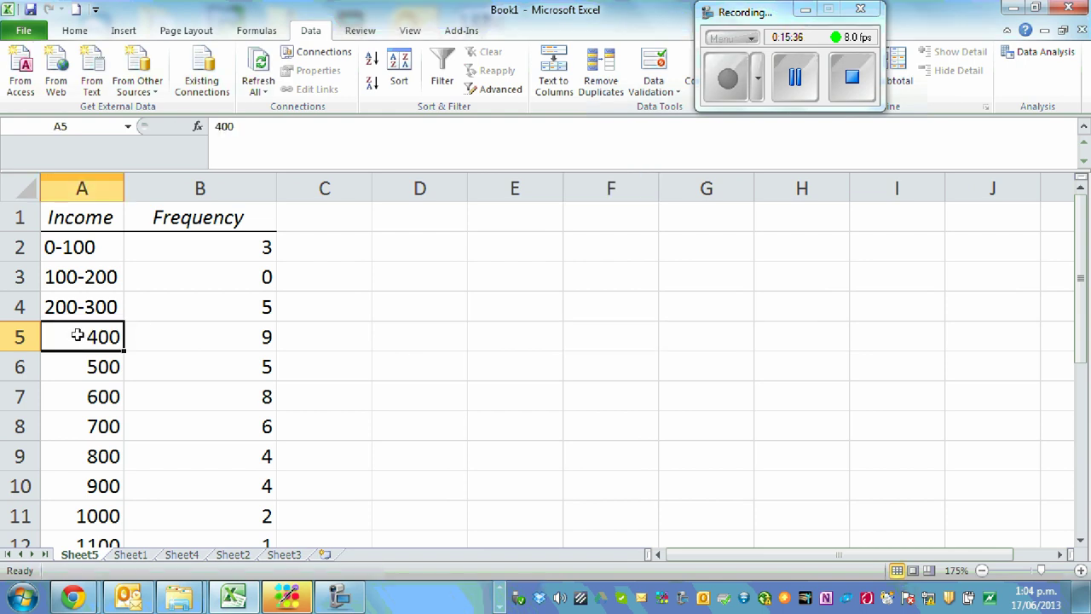
{"action": "double_click", "coordinate": [78, 337]}
{"action": "type", "text": "300-"}
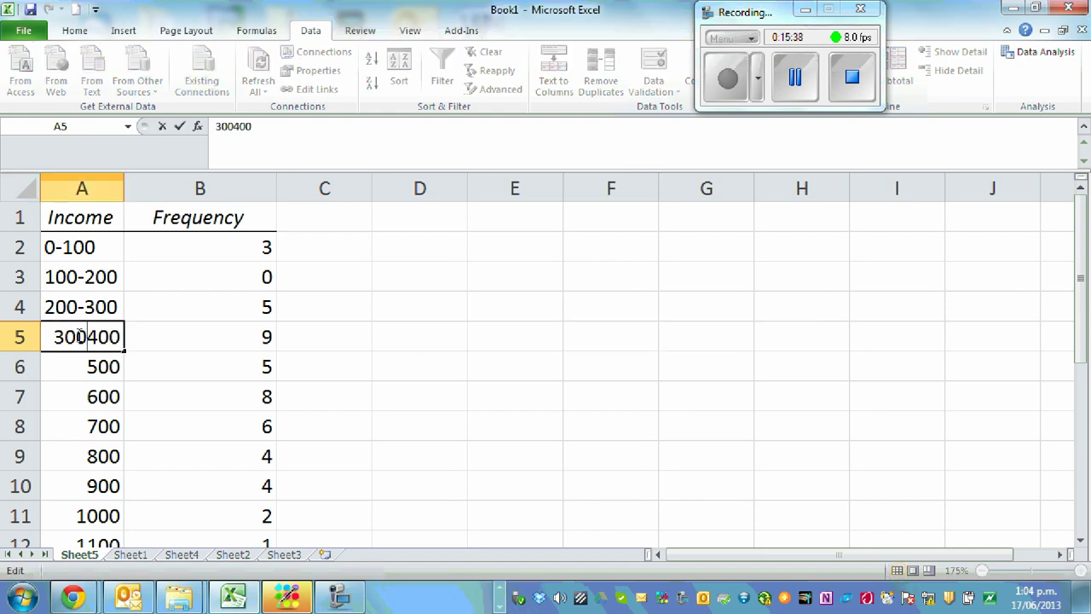
{"action": "left_click", "coordinate": [488, 284]}
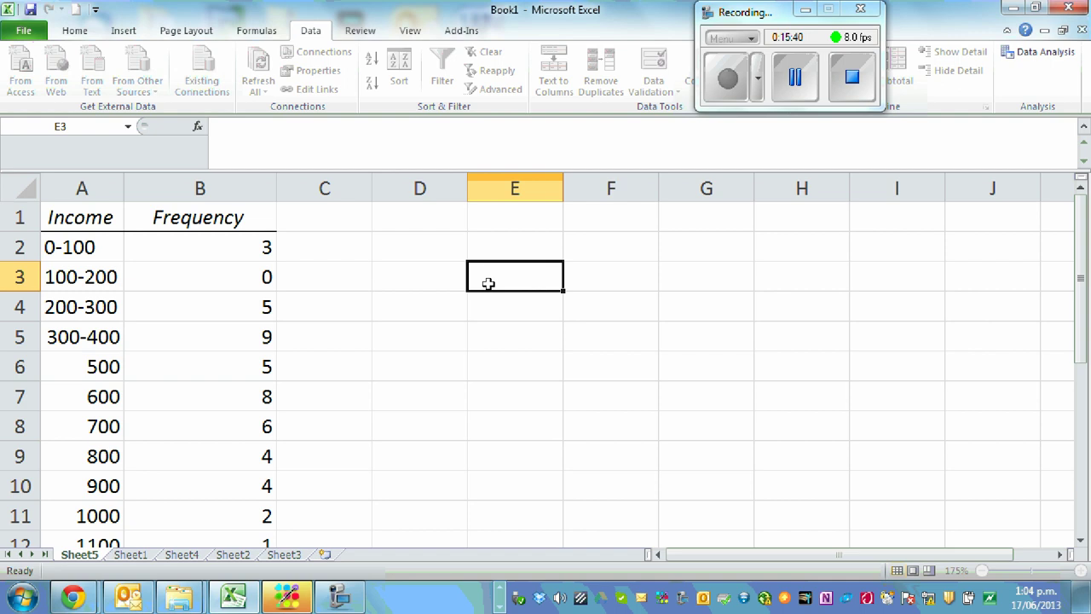
{"action": "left_click", "coordinate": [71, 368]}
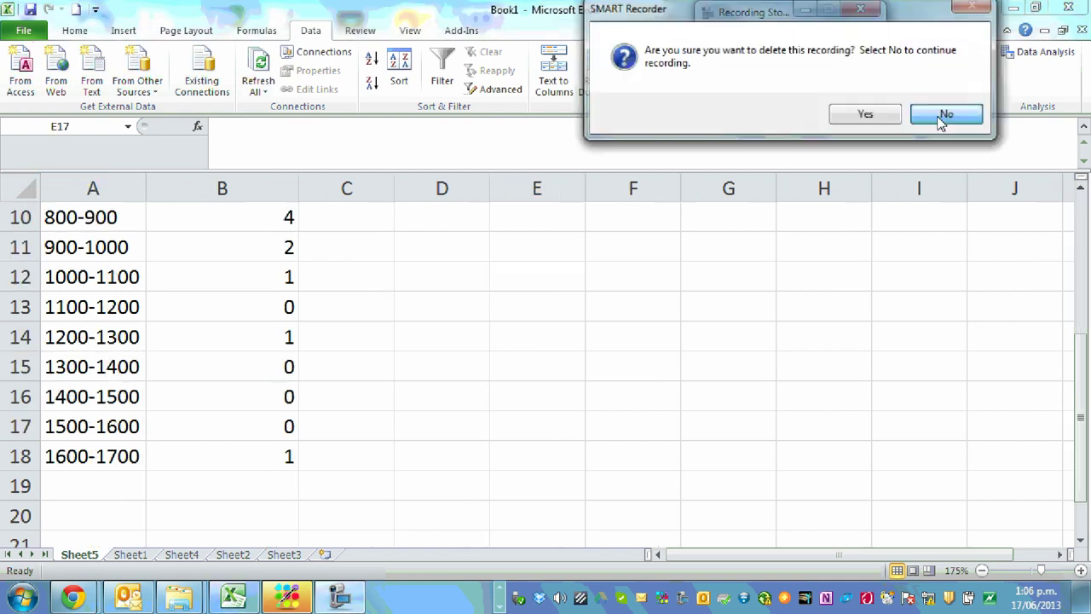
Step: Select the completed Income and Frequency table A1:B18
{"action": "left_click", "coordinate": [945, 111]}
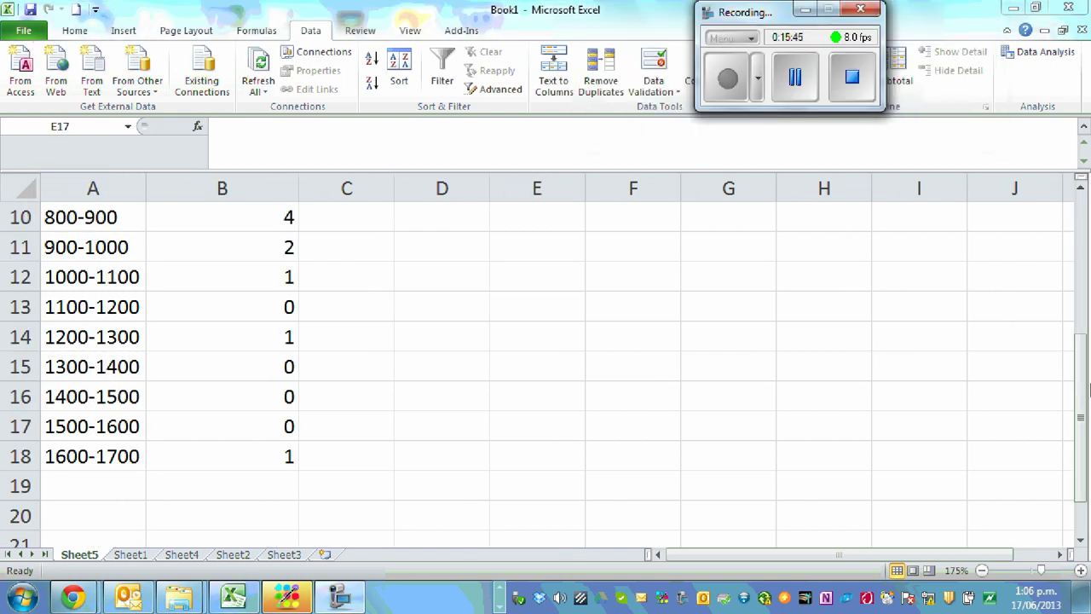
{"action": "left_click", "coordinate": [1079, 382]}
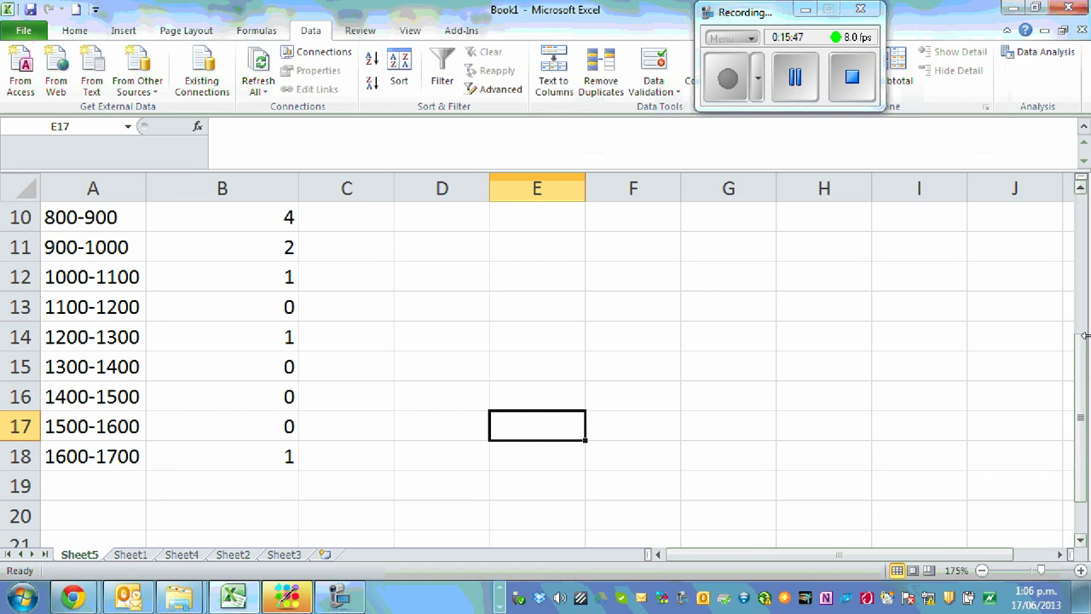
{"action": "left_click_drag", "start_coordinate": [1081, 375], "coordinate": [1077, 237]}
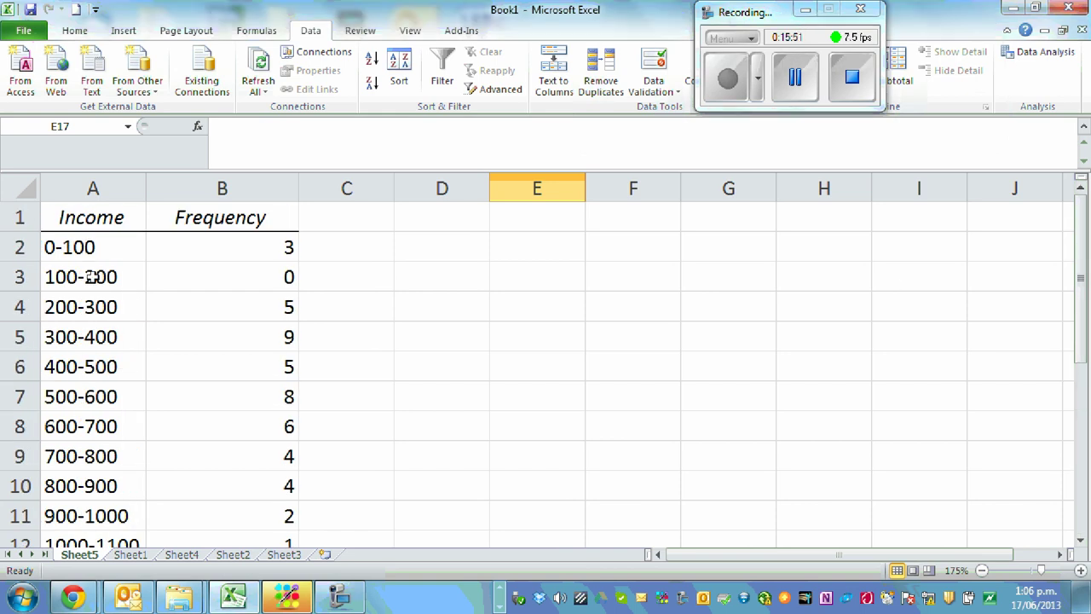
{"action": "scroll", "coordinate": [90, 282], "scroll_direction": "down", "scroll_amount": 4}
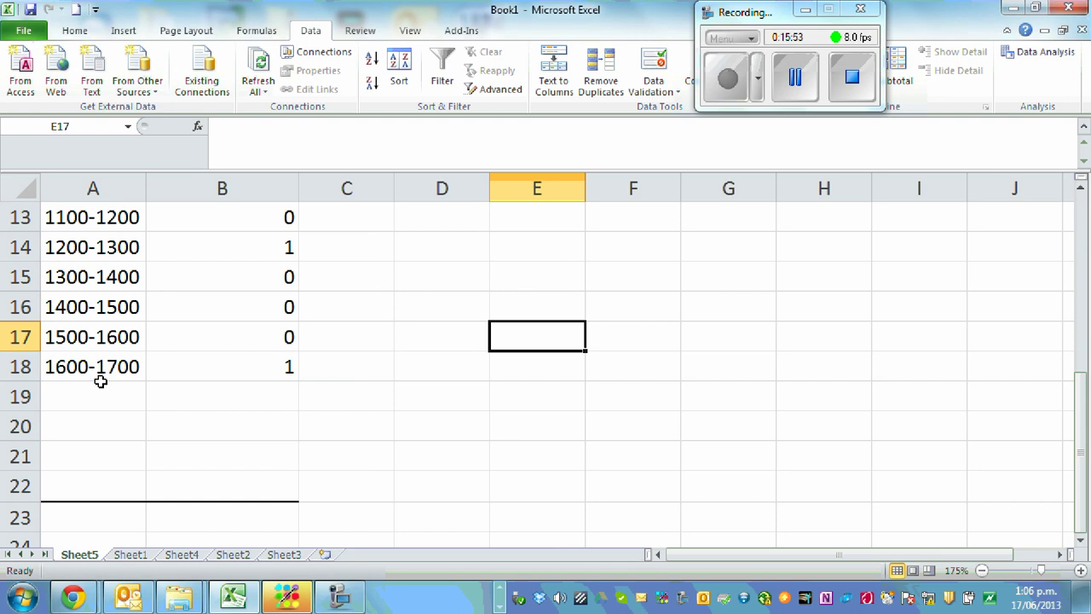
{"action": "scroll", "coordinate": [394, 368], "scroll_direction": "up", "scroll_amount": 4}
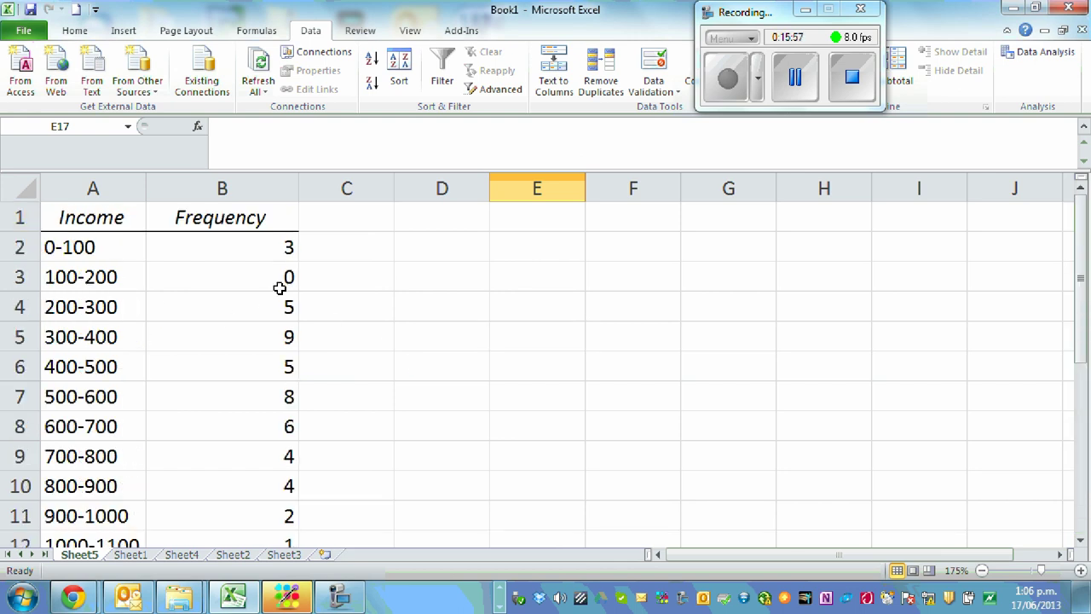
{"action": "scroll", "coordinate": [280, 287], "scroll_direction": "down", "scroll_amount": 2}
{"action": "scroll", "coordinate": [281, 290], "scroll_direction": "up", "scroll_amount": 2}
{"action": "scroll", "coordinate": [314, 312], "scroll_direction": "down", "scroll_amount": 5}
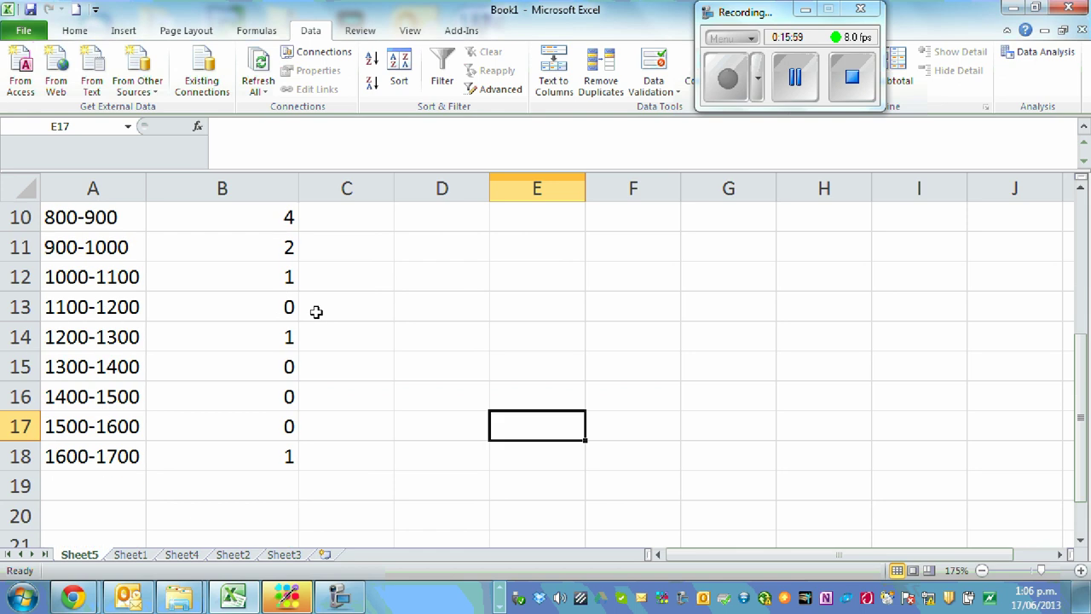
{"action": "scroll", "coordinate": [314, 312], "scroll_direction": "up", "scroll_amount": 5}
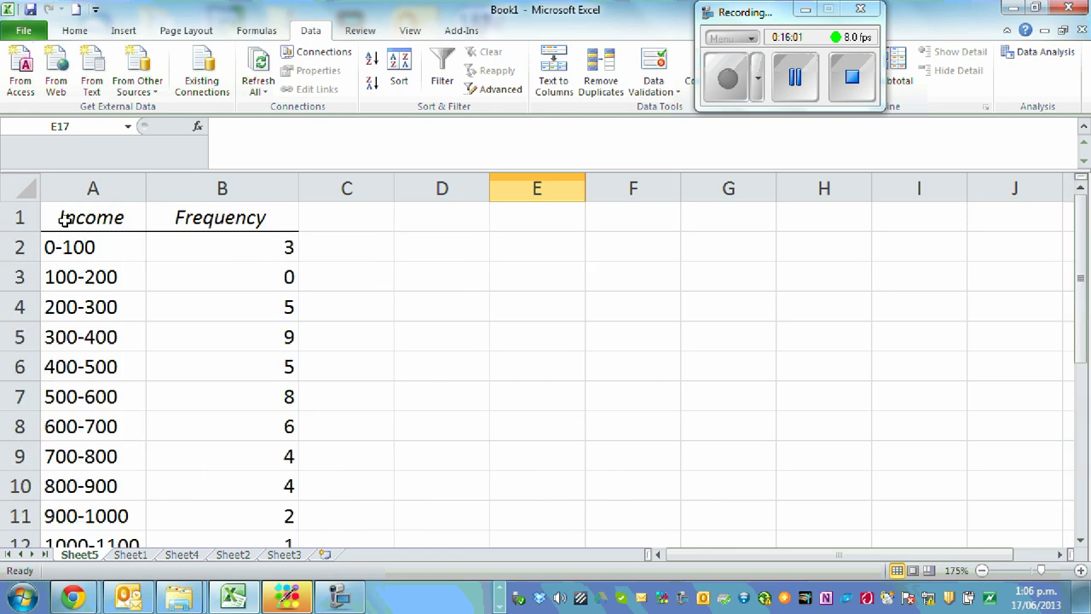
{"action": "left_click_drag", "start_coordinate": [71, 224], "coordinate": [219, 479]}
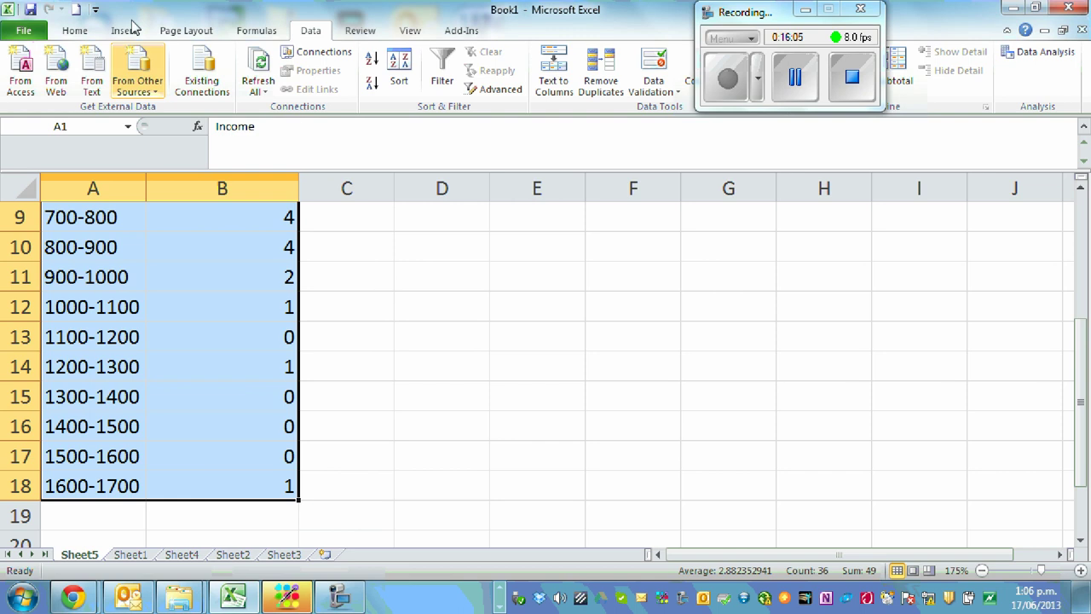
Step: Insert a 2-D clustered column chart of the table and delete its Frequency legend
{"action": "left_click", "coordinate": [124, 30]}
{"action": "left_click", "coordinate": [320, 81]}
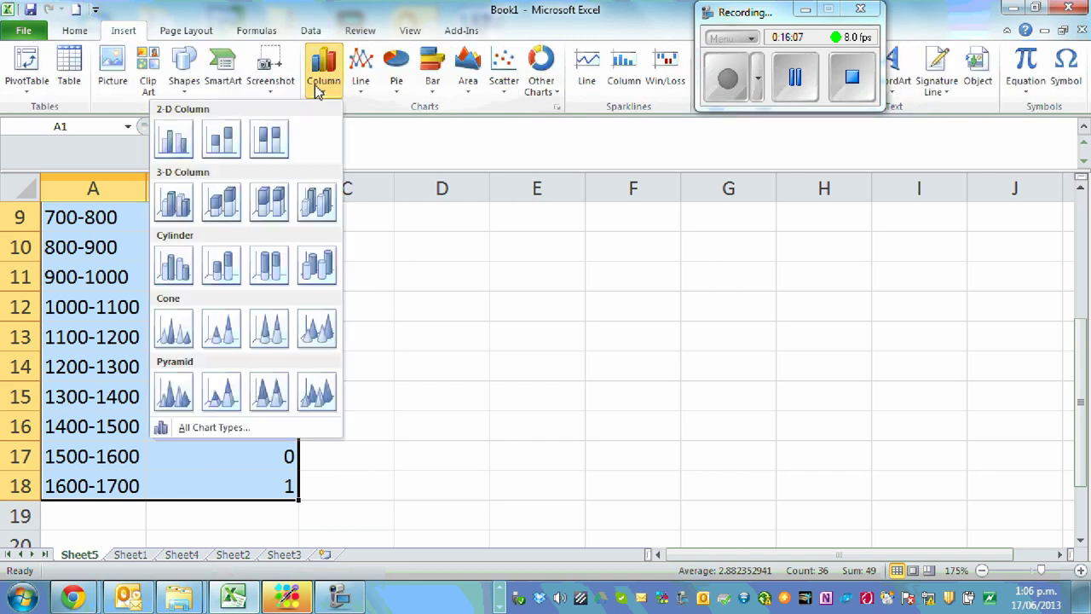
{"action": "left_click", "coordinate": [175, 141]}
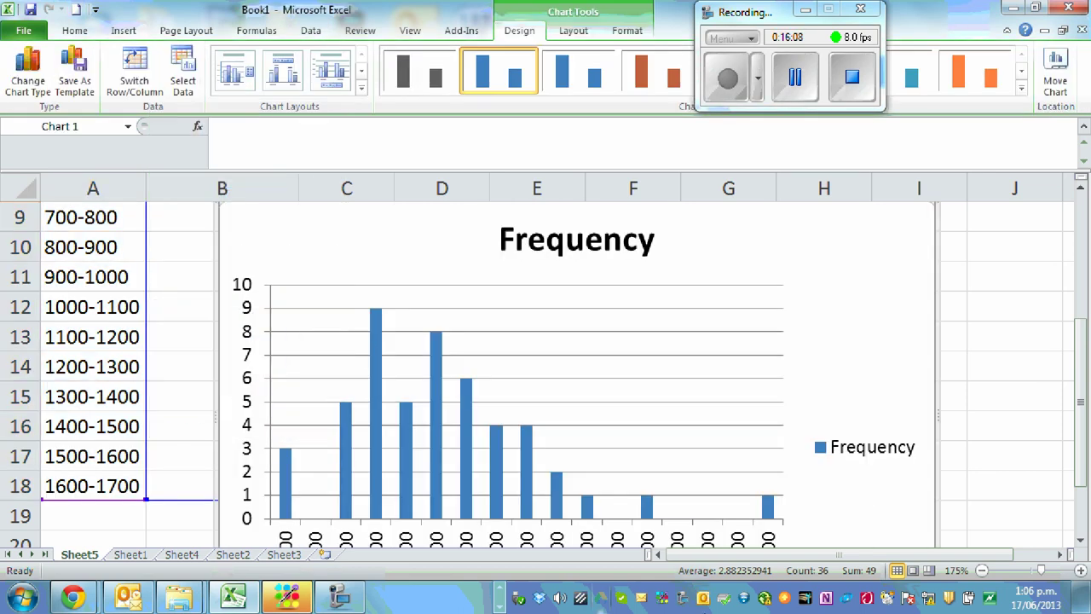
{"action": "left_click", "coordinate": [877, 456]}
{"action": "key", "text": "Delete"}
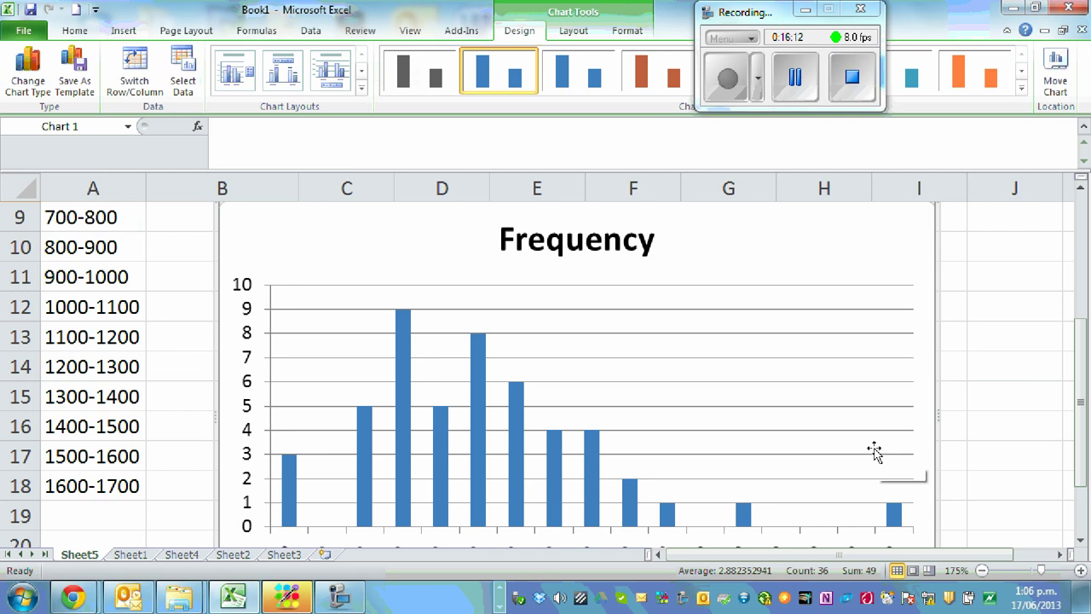
{"action": "scroll", "coordinate": [690, 349], "scroll_direction": "down", "scroll_amount": 1}
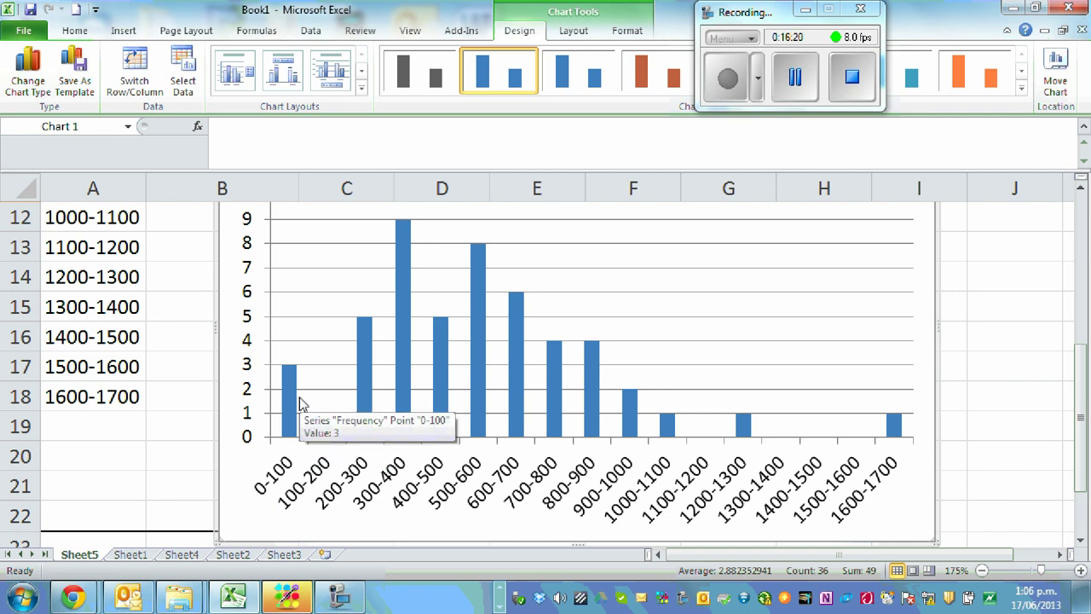
Step: Set the income chart's data series Gap Width to 0% so the columns touch
{"action": "right_click", "coordinate": [516, 384]}
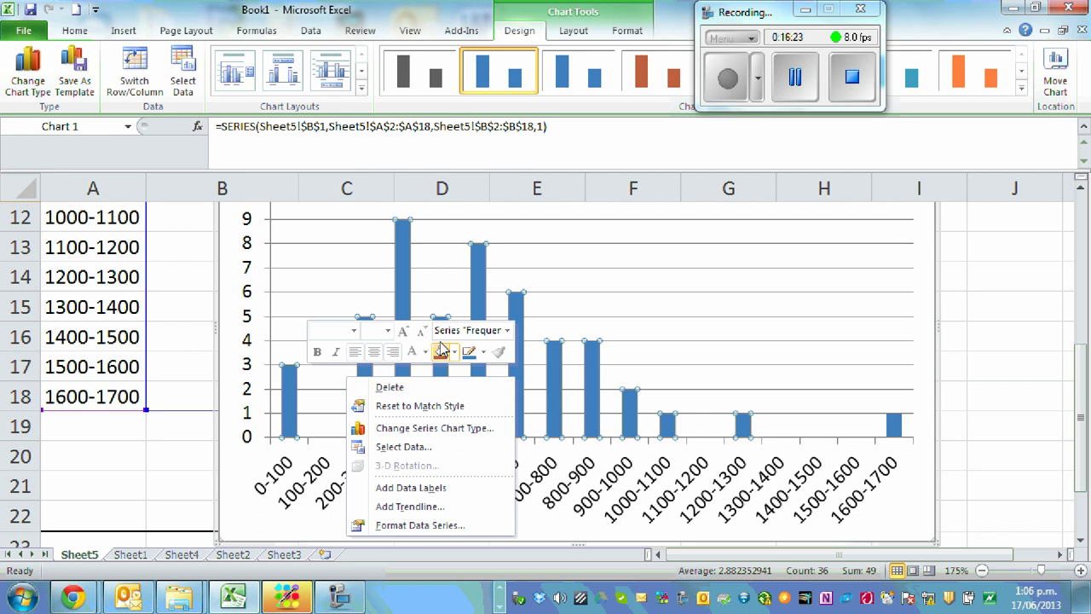
{"action": "left_click", "coordinate": [444, 525]}
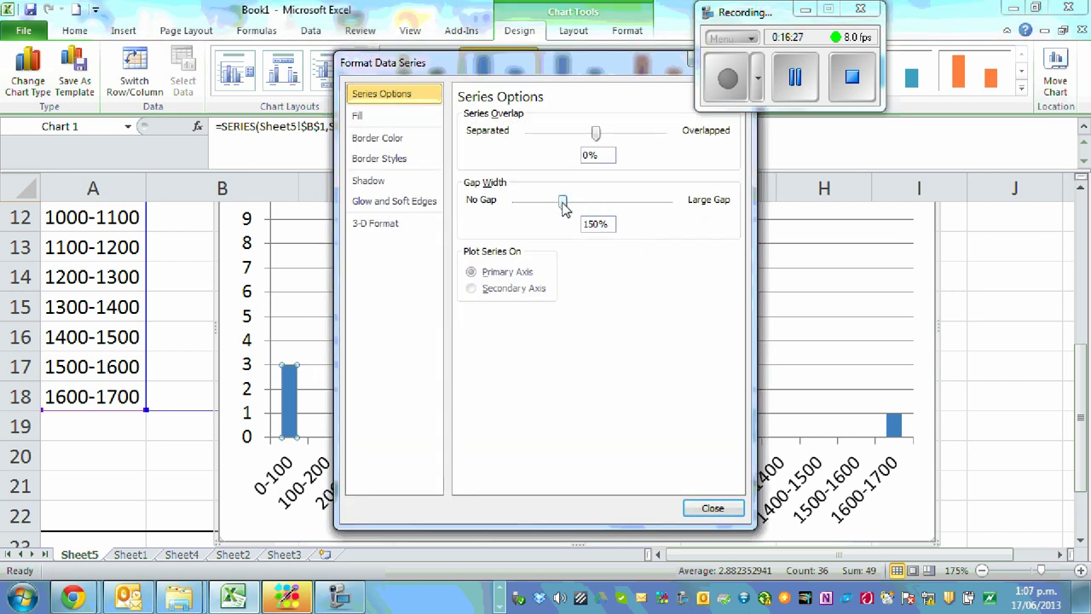
{"action": "left_click_drag", "start_coordinate": [562, 202], "coordinate": [514, 206]}
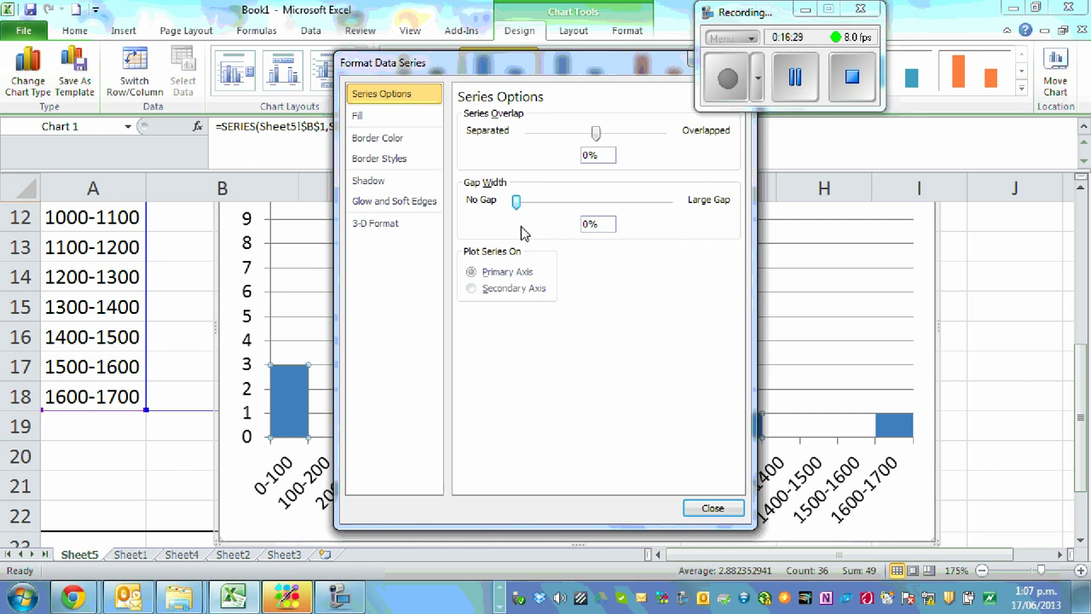
{"action": "left_click", "coordinate": [713, 508]}
{"action": "left_click", "coordinate": [986, 341]}
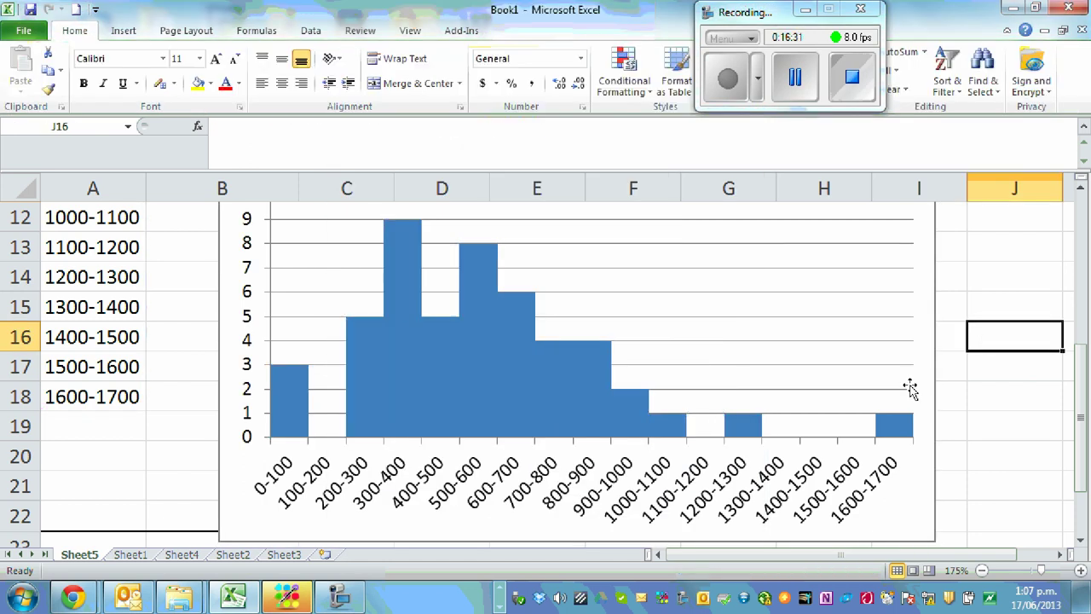
{"action": "scroll", "coordinate": [963, 382], "scroll_direction": "up", "scroll_amount": 2}
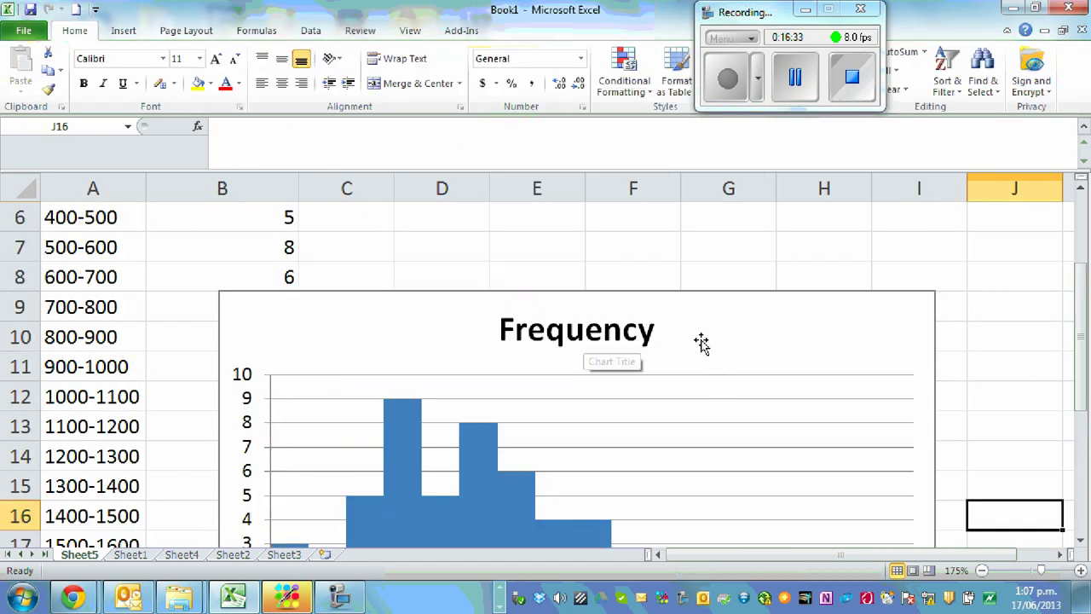
{"action": "scroll", "coordinate": [704, 344], "scroll_direction": "down", "scroll_amount": 2}
{"action": "scroll", "coordinate": [585, 258], "scroll_direction": "up", "scroll_amount": 1}
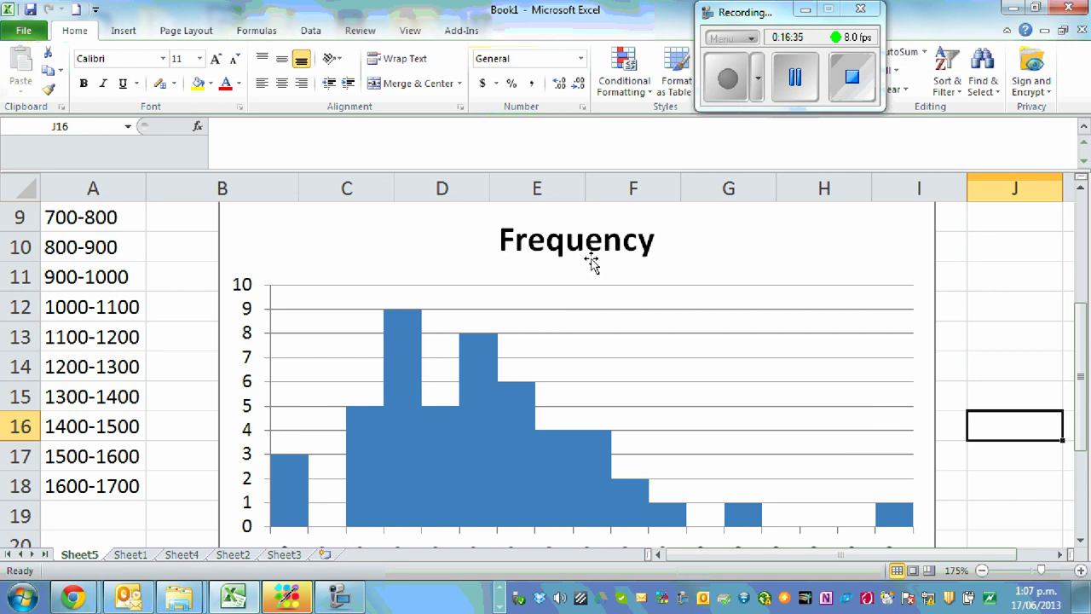
{"action": "scroll", "coordinate": [593, 264], "scroll_direction": "down", "scroll_amount": 1}
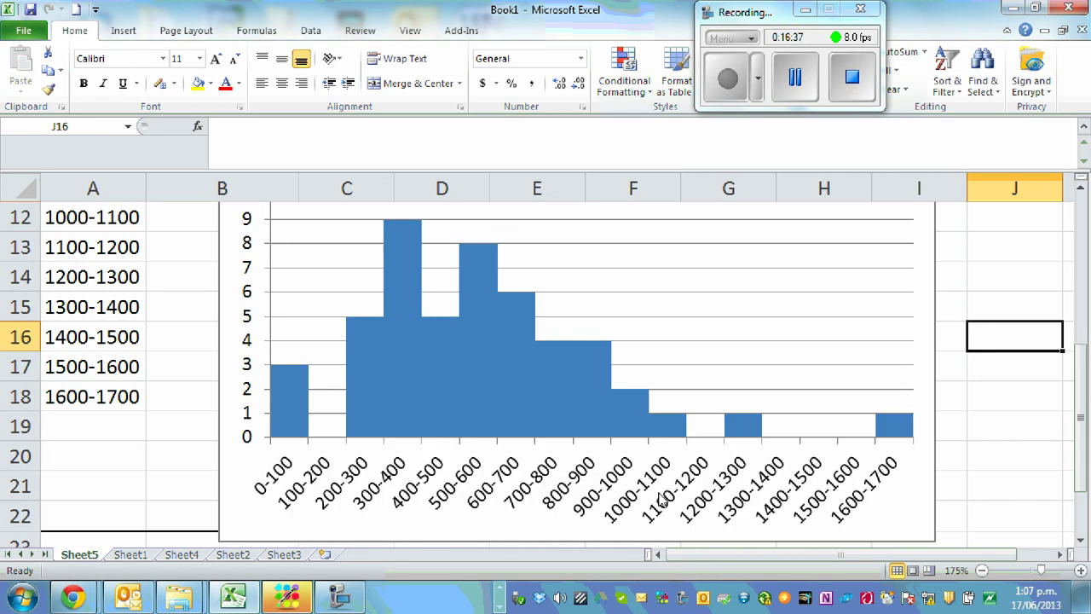
{"action": "scroll", "coordinate": [820, 392], "scroll_direction": "up", "scroll_amount": 1}
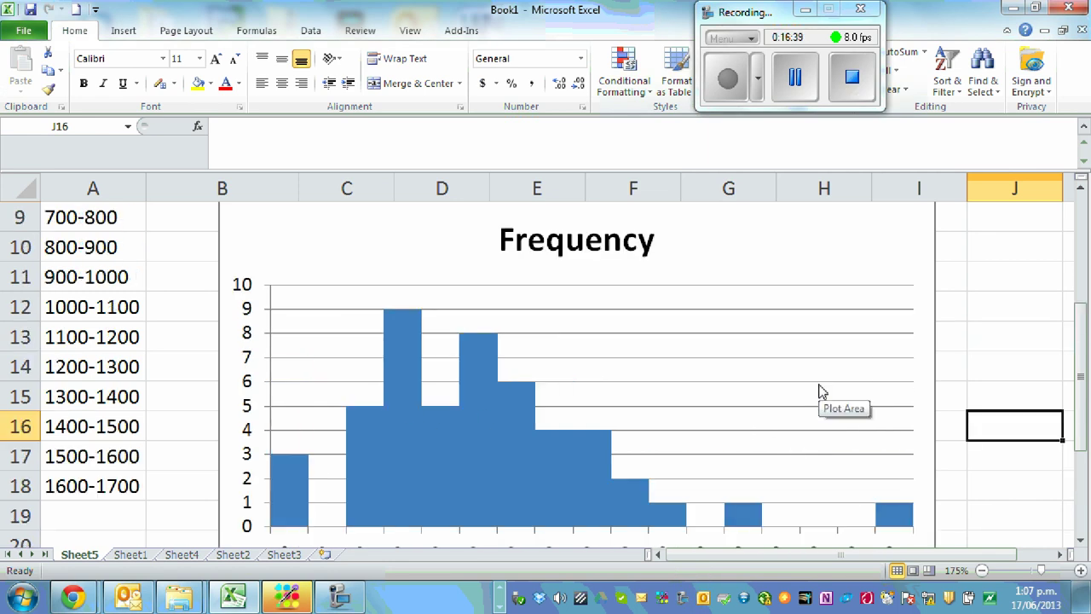
{"action": "scroll", "coordinate": [814, 404], "scroll_direction": "down", "scroll_amount": 1}
{"action": "scroll", "coordinate": [798, 419], "scroll_direction": "up", "scroll_amount": 1}
{"action": "scroll", "coordinate": [799, 421], "scroll_direction": "down", "scroll_amount": 1}
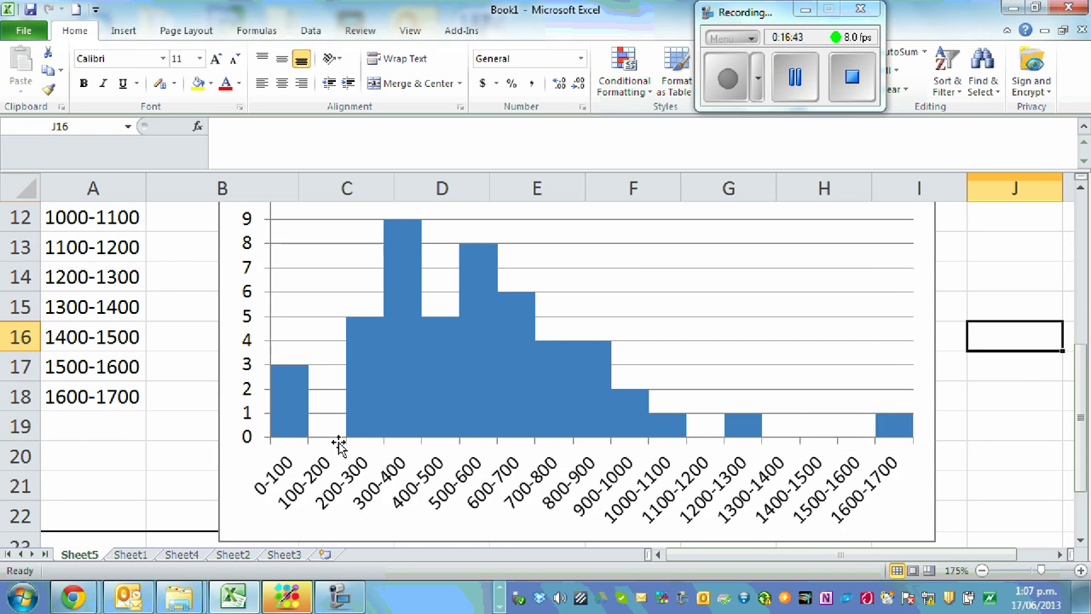
{"action": "mouse_move", "coordinate": [293, 409]}
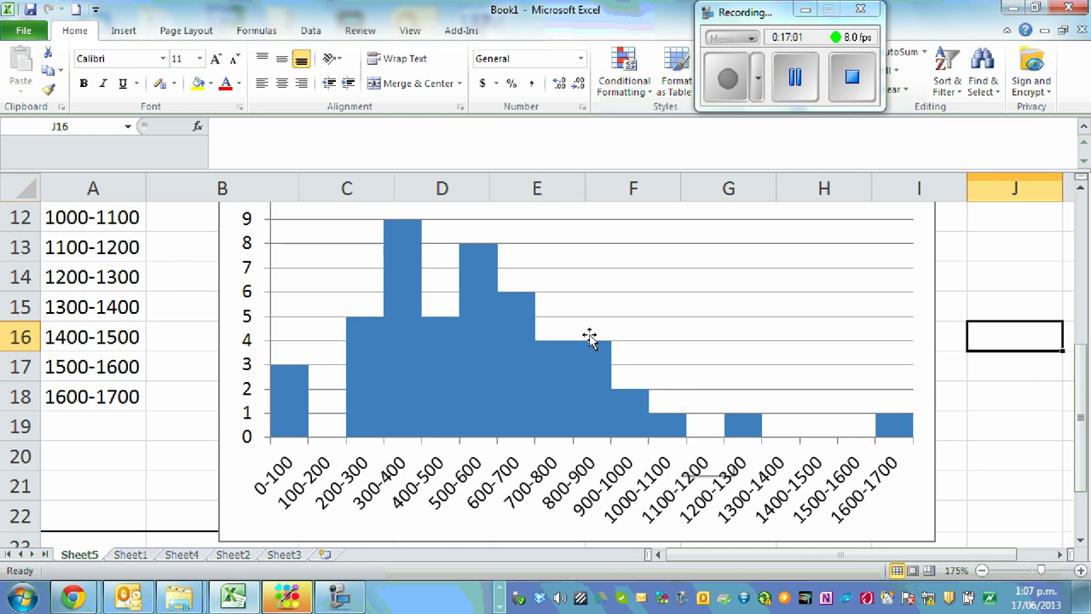
{"action": "mouse_move", "coordinate": [476, 412]}
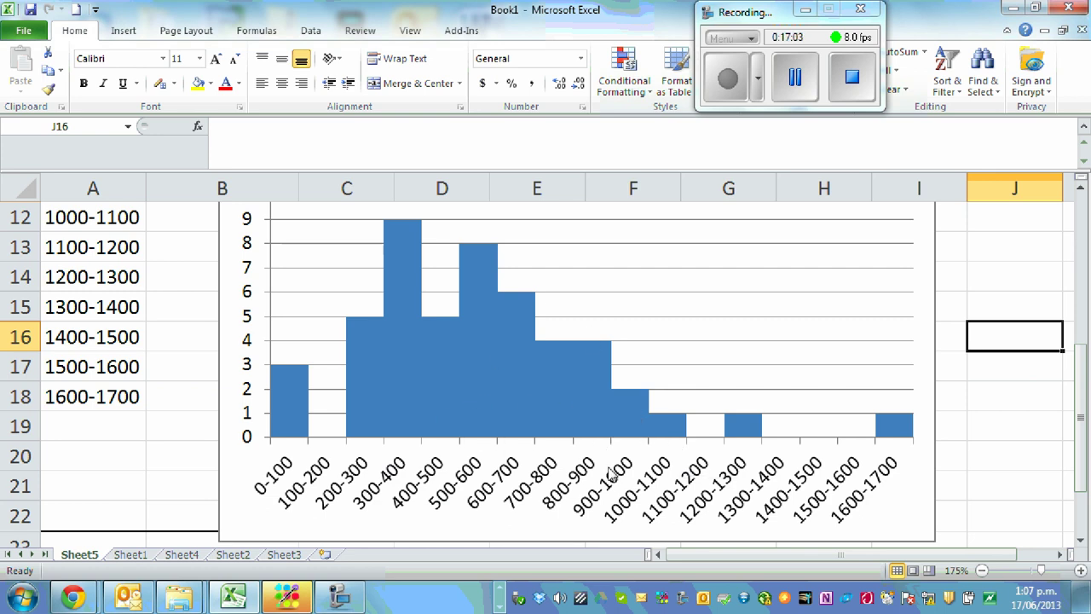